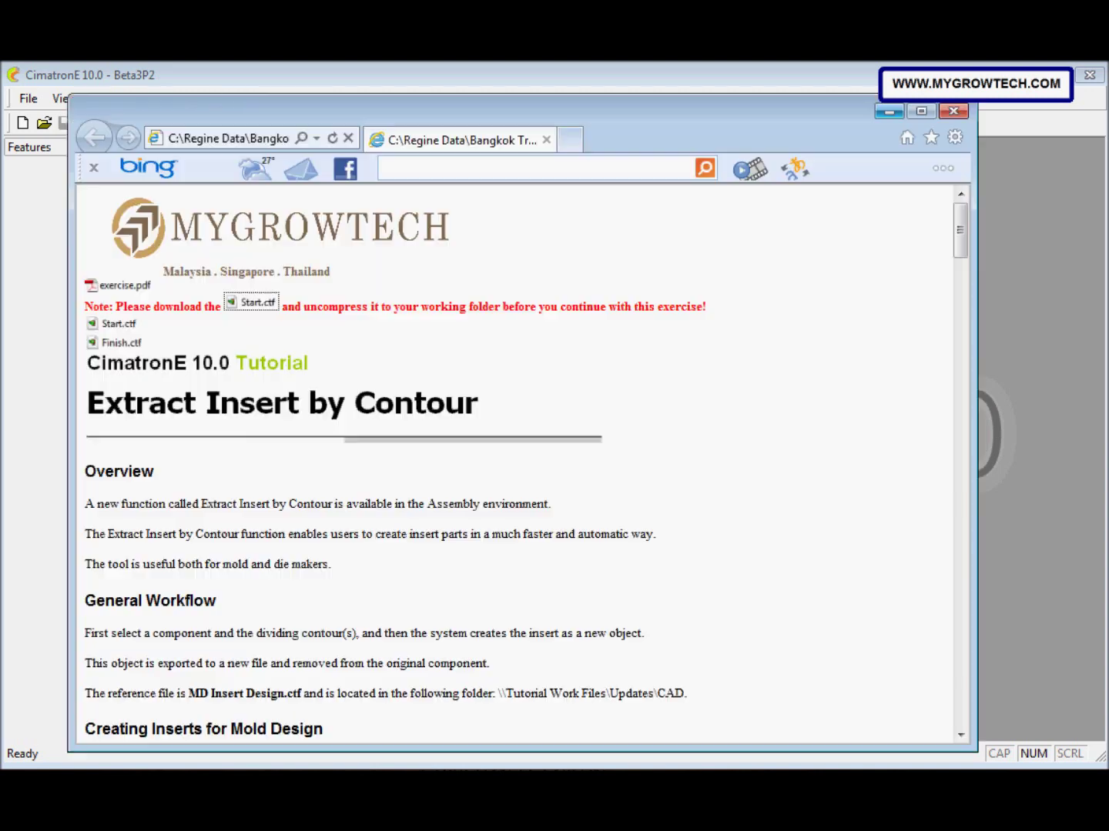
right_click(252, 311)
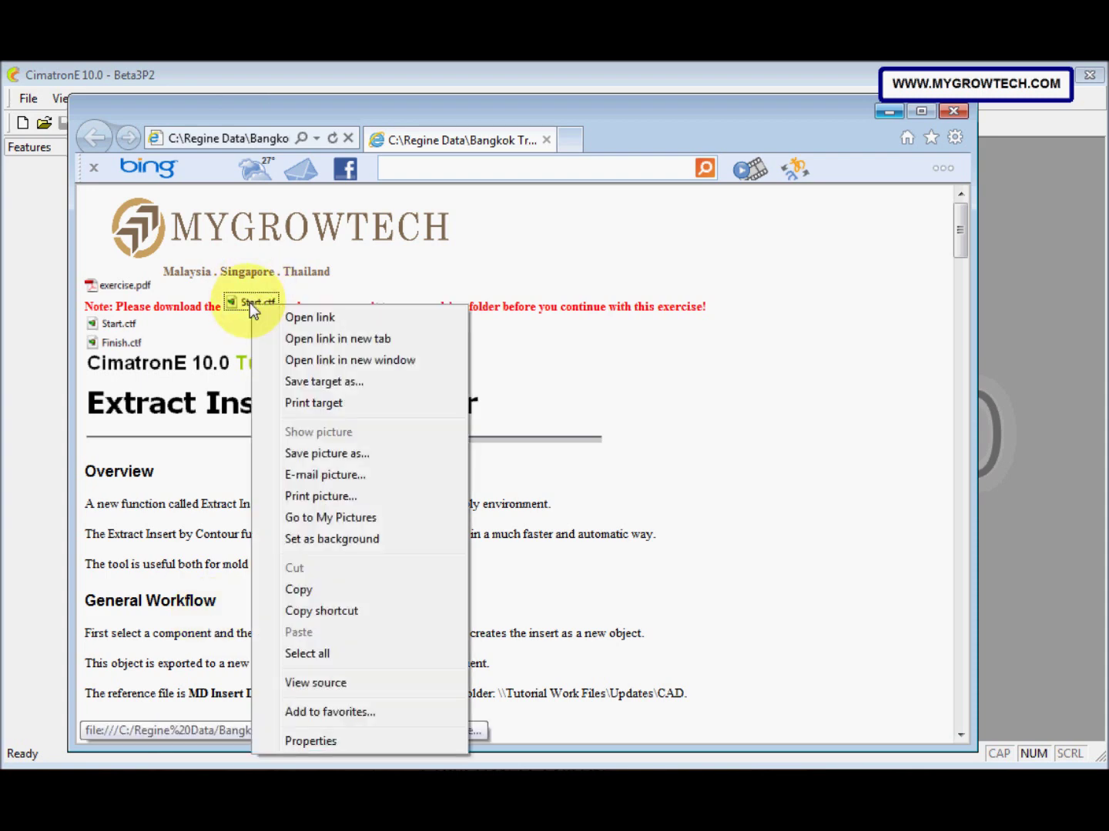
left_click(316, 382)
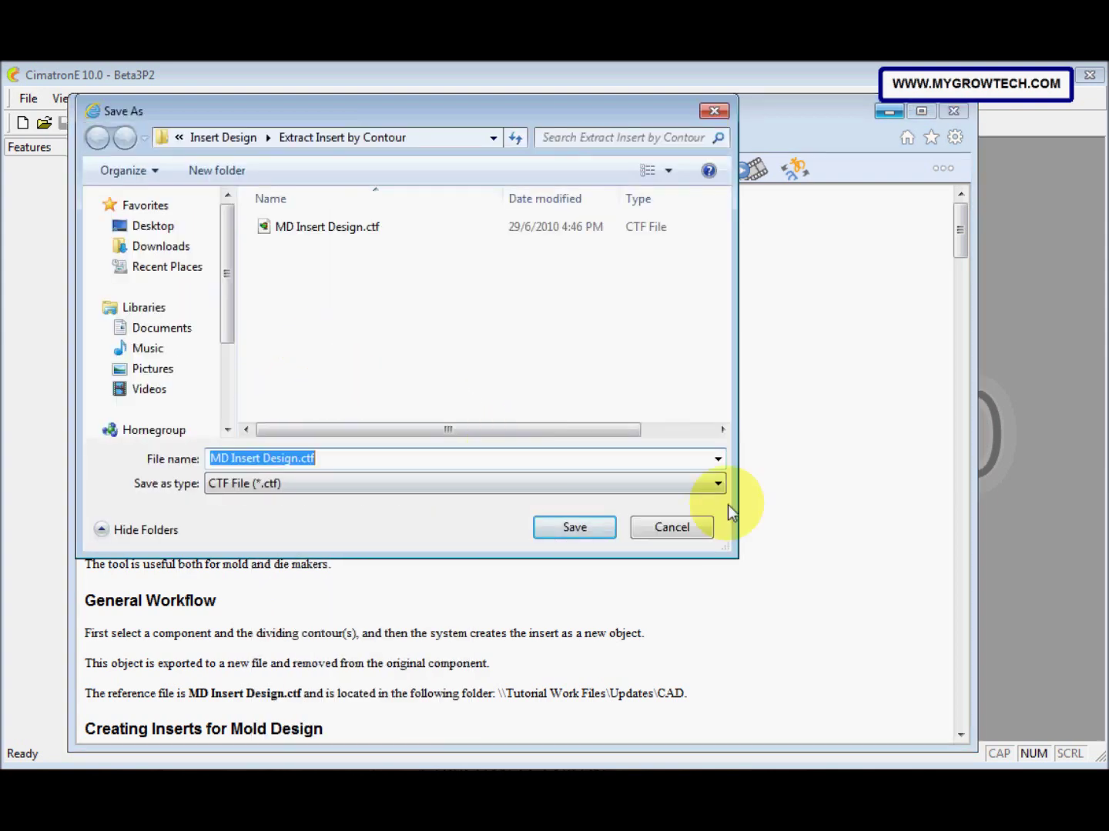
left_click(708, 528)
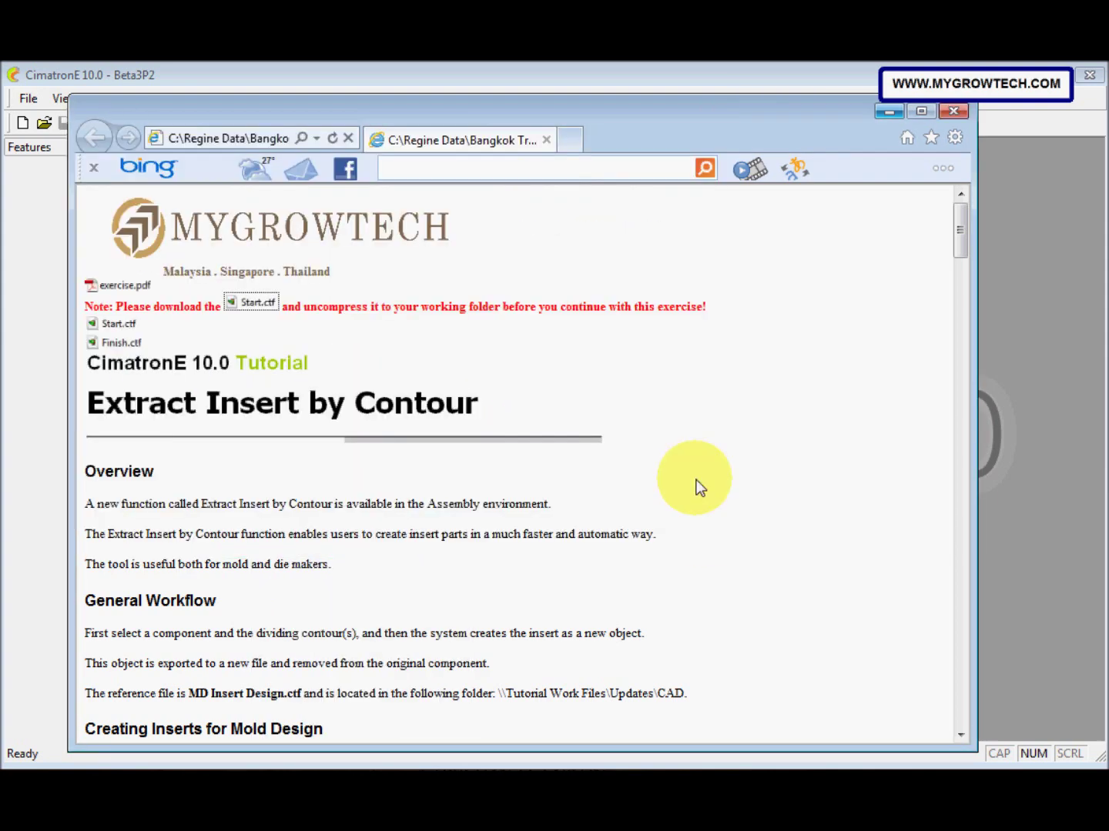
Switch to CimatronE, start Unpack and browse to C:\Cimatron_Documents\Working Folder
left_click(887, 113)
left_click(28, 98)
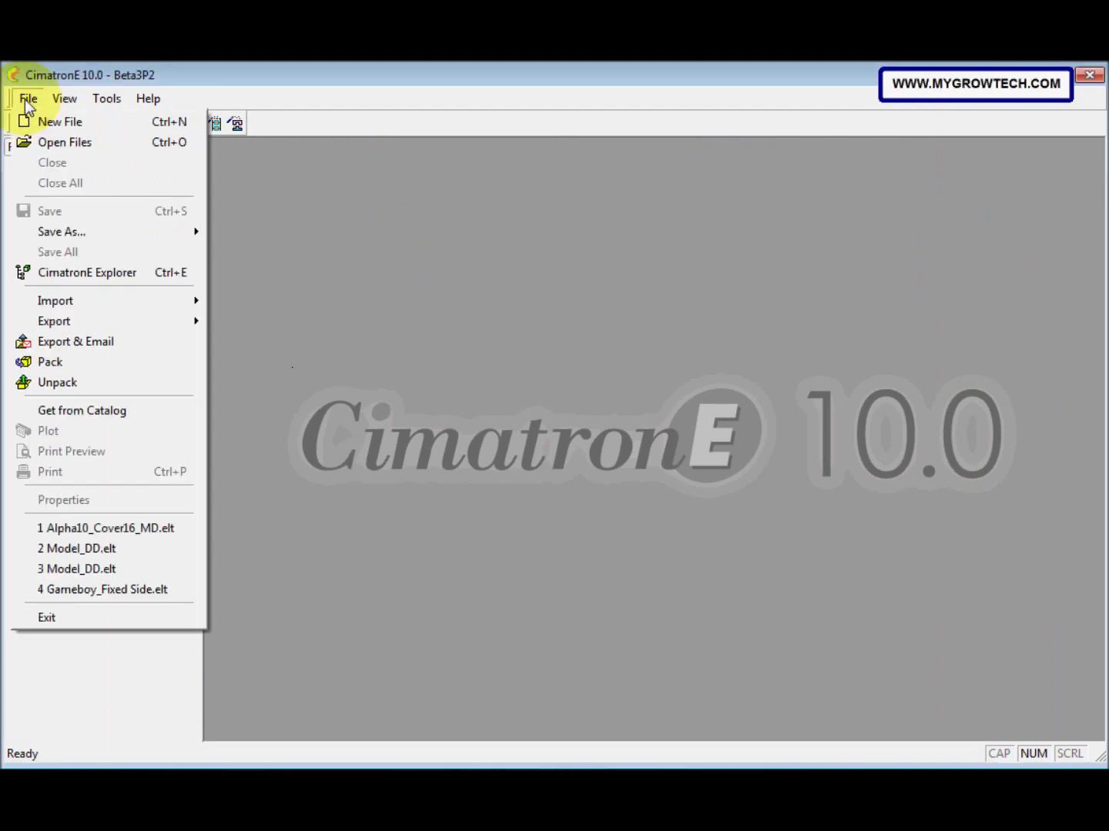
left_click(66, 385)
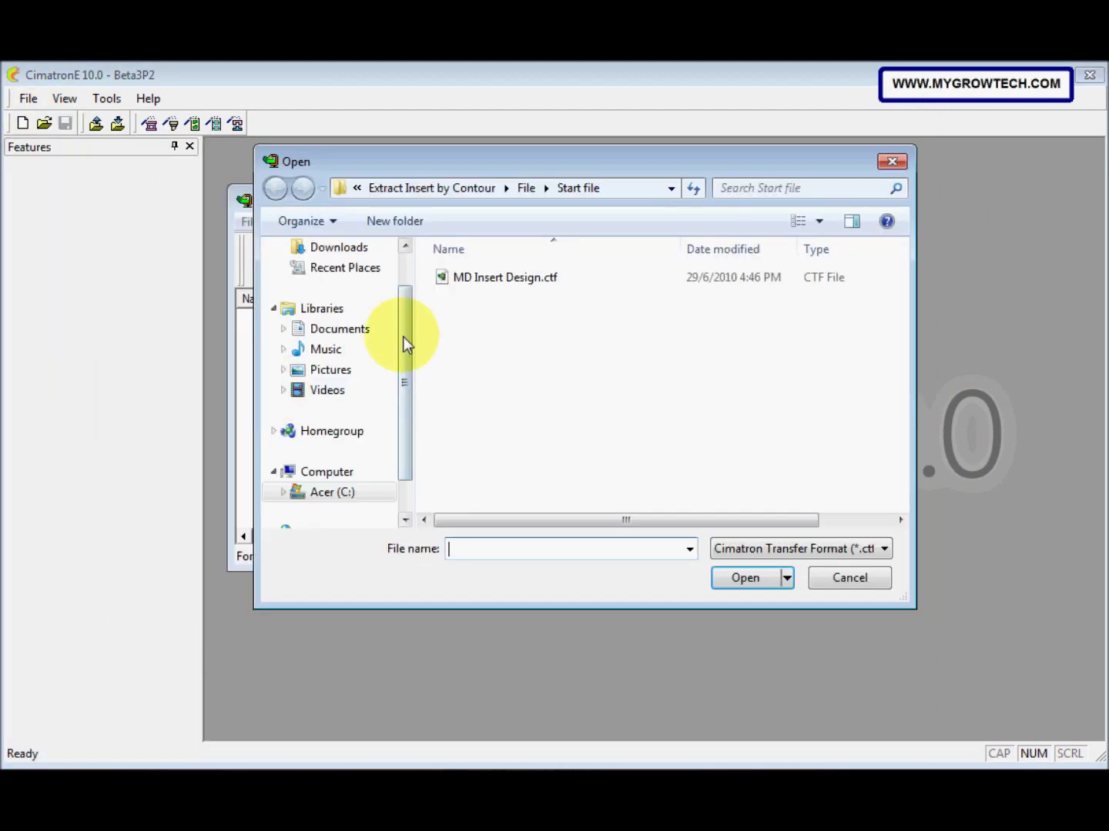
left_click(367, 489)
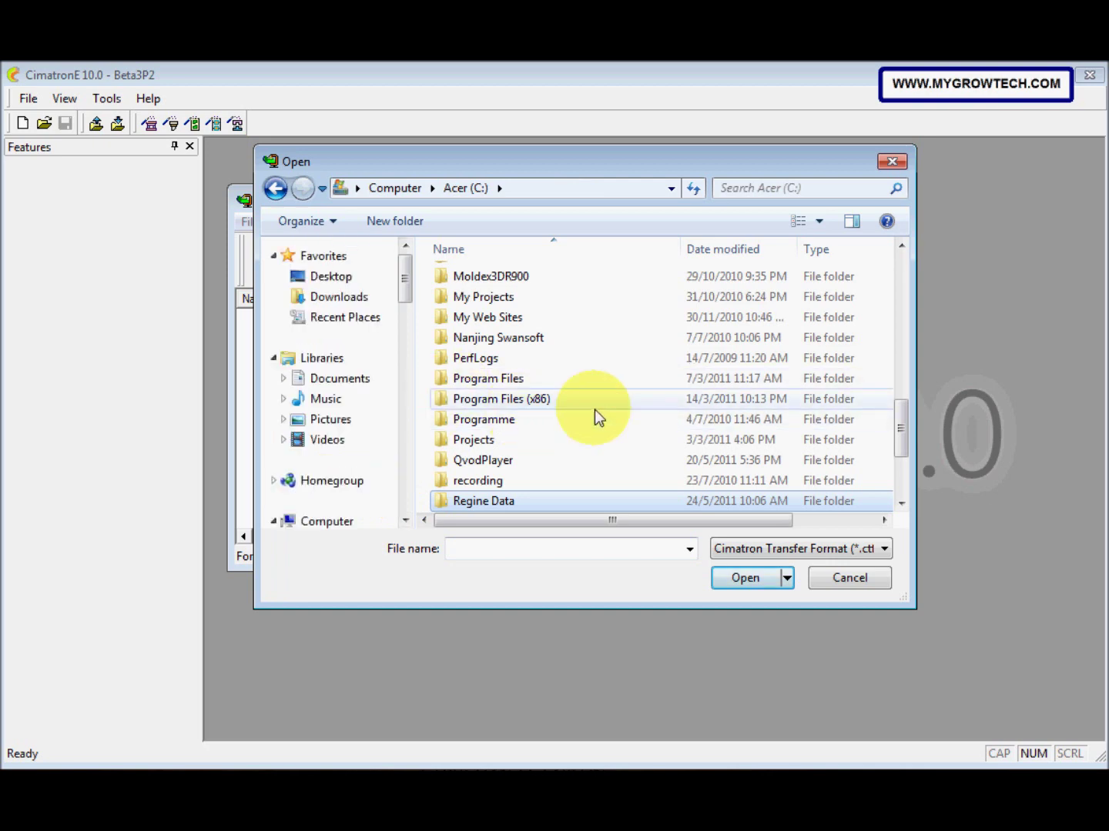
scroll(594, 409, "up", 10)
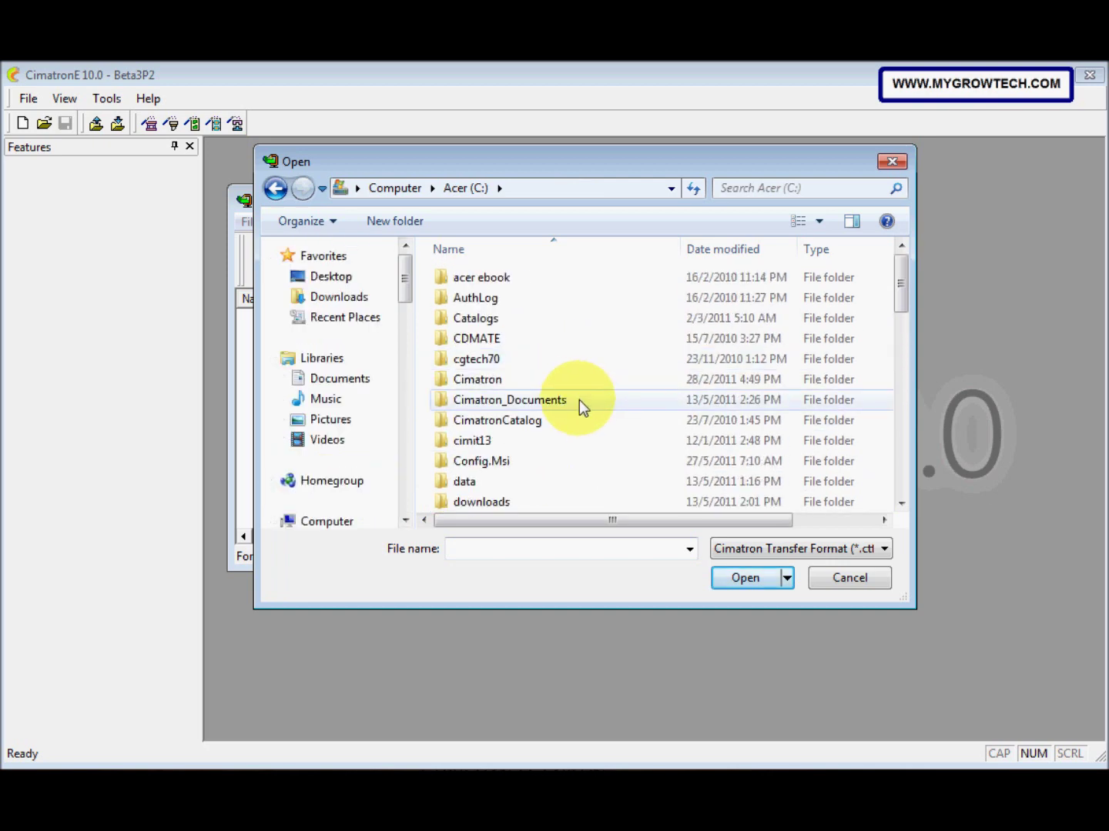
double_click(578, 400)
scroll(583, 400, "down", 3)
double_click(550, 477)
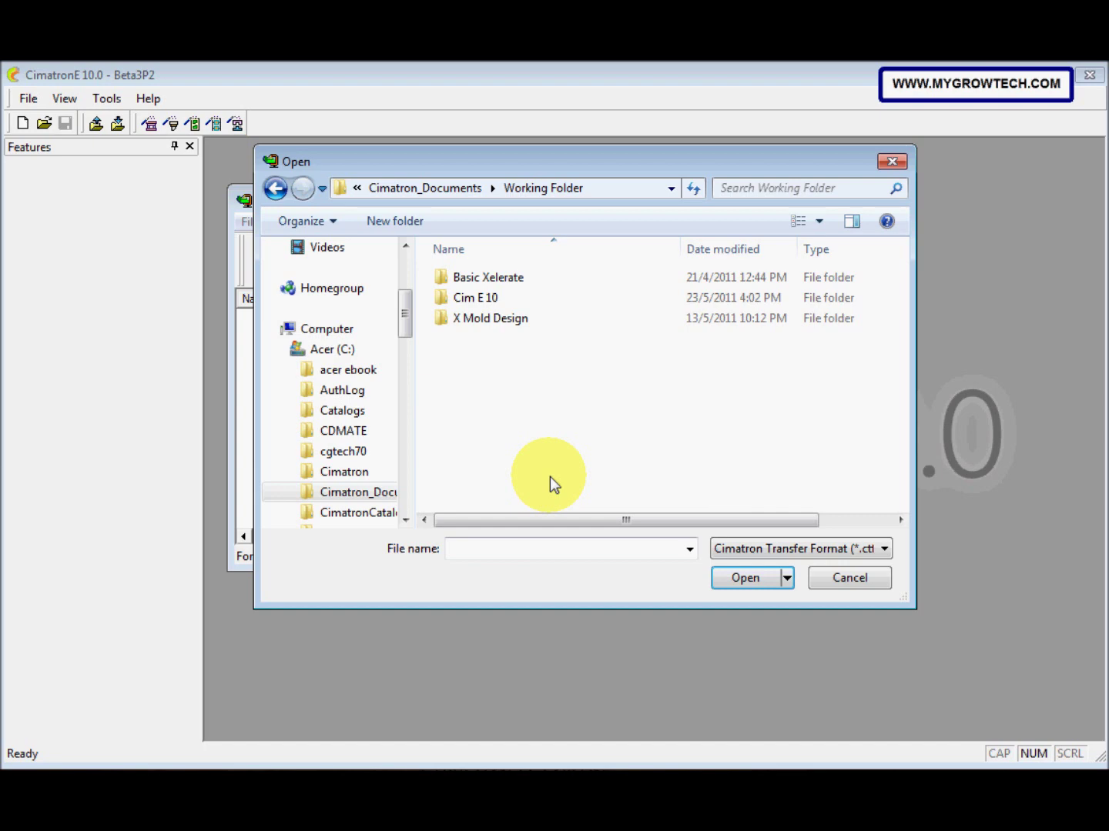
Open the archive MD Insert Design.ctf from Cim E 10\CAD\Insert Design\Extract Insert by Contour
double_click(570, 298)
double_click(528, 276)
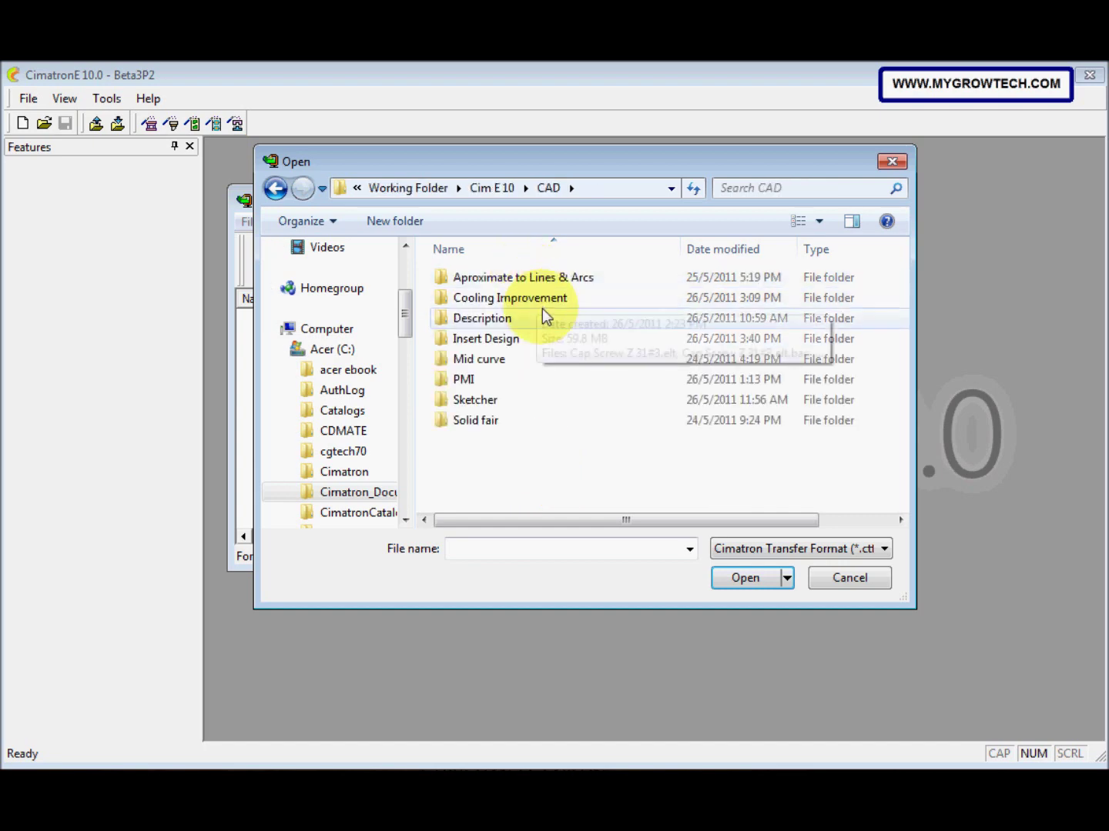
double_click(552, 347)
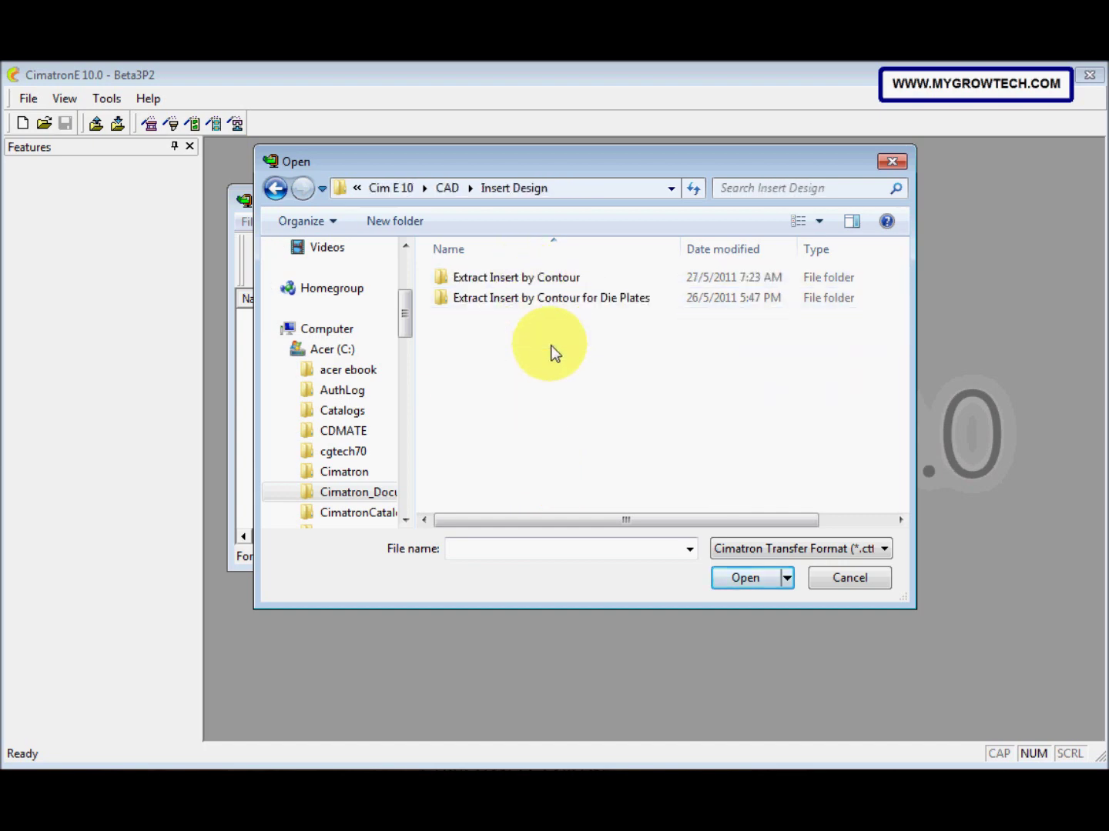
double_click(554, 280)
left_click(531, 283)
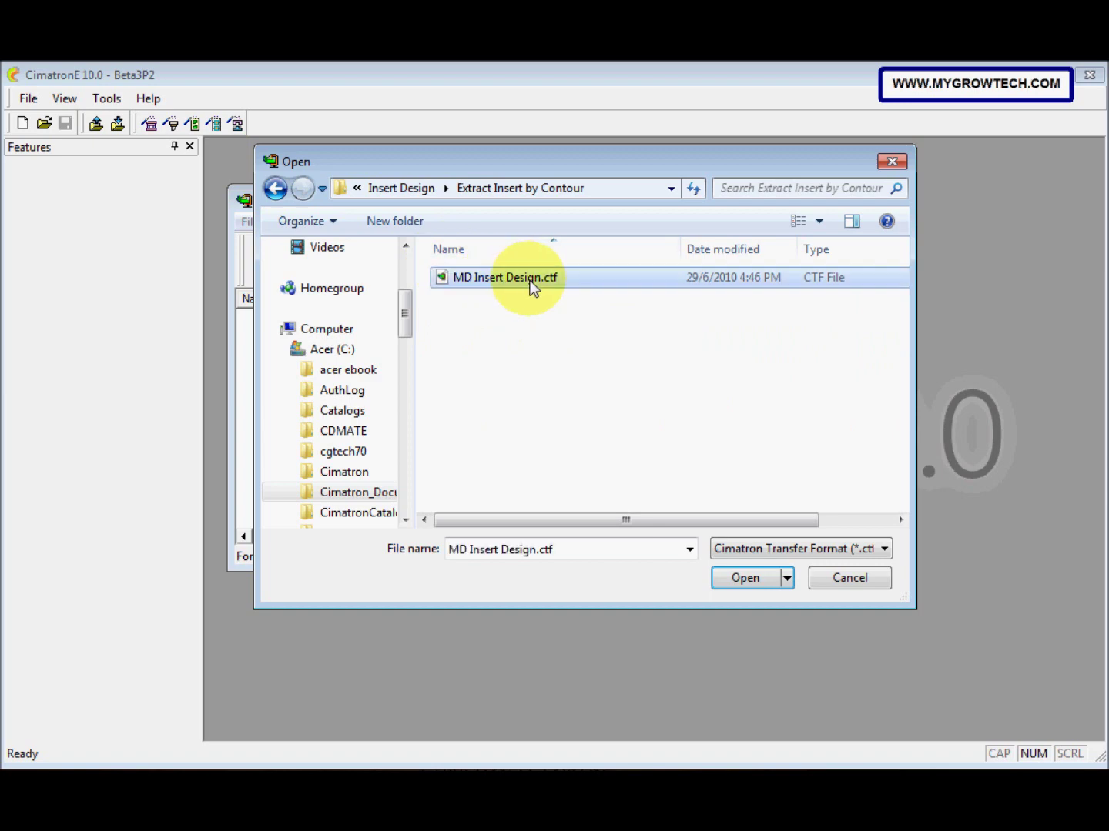
left_click(739, 577)
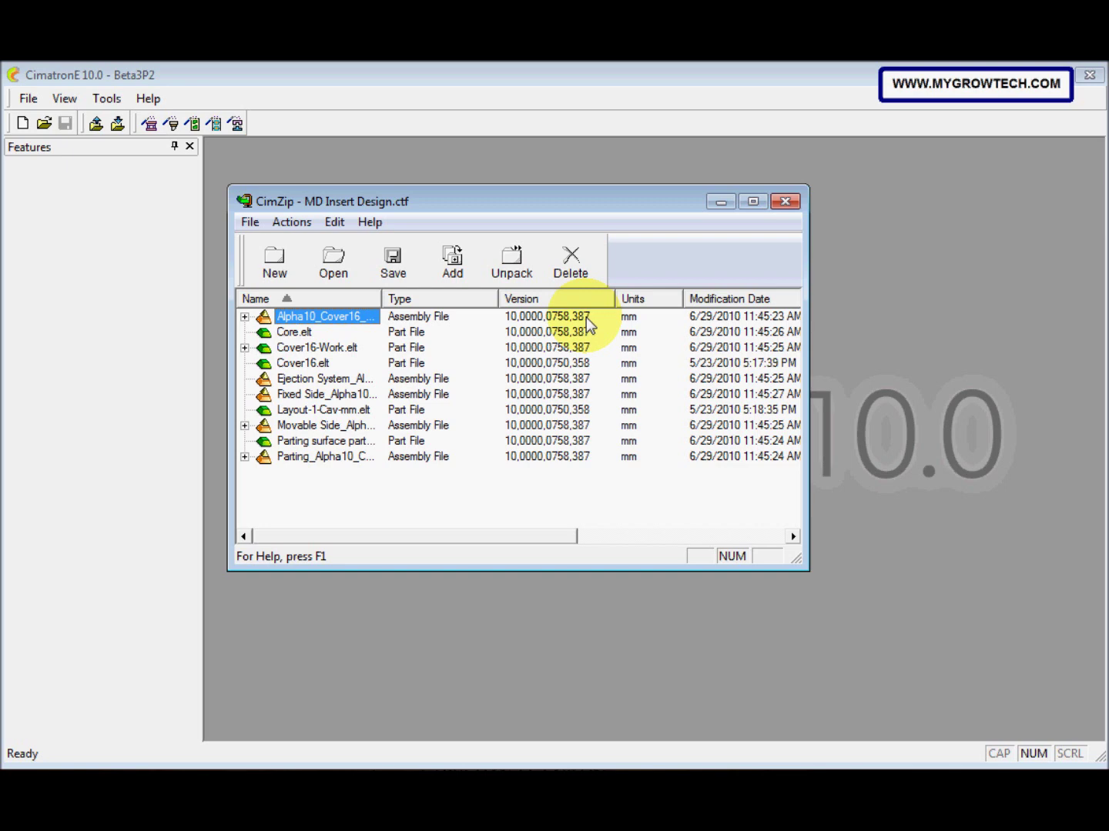
Start unpacking all files of the archive and browse the destination to C:\Cimatron_Documents\Working Folder
key("ctrl+a")
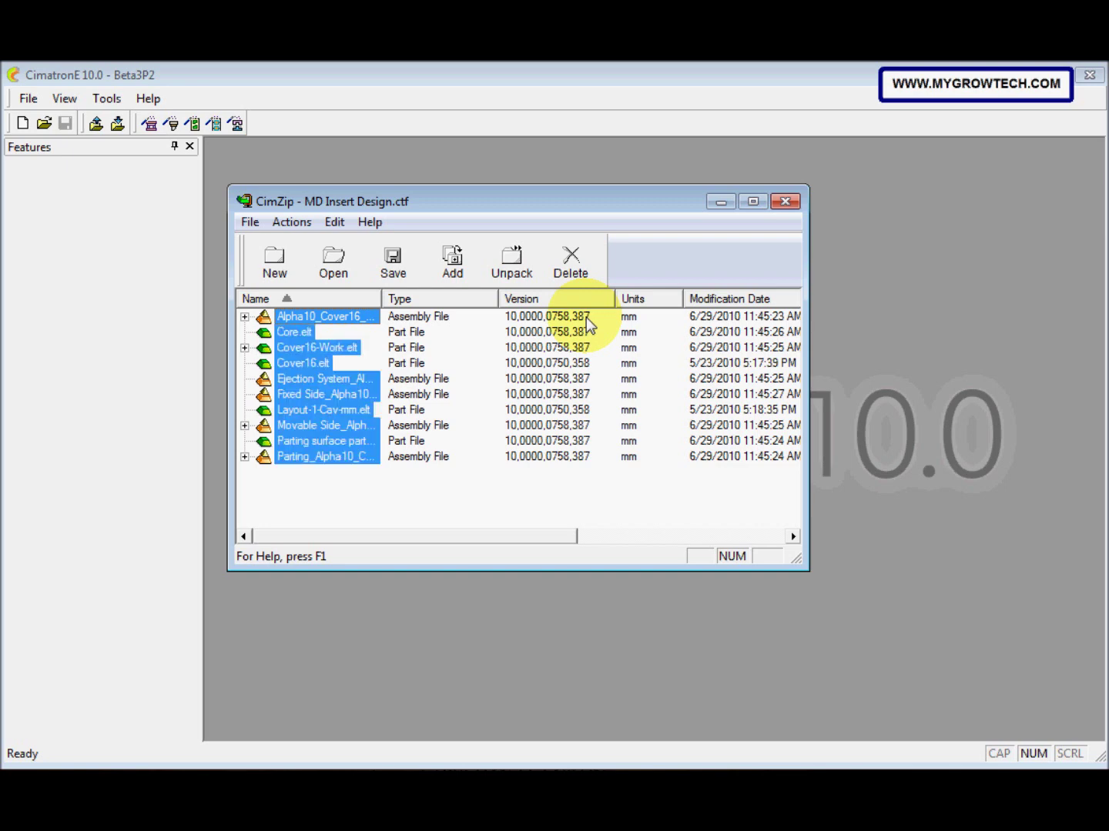
left_click(503, 269)
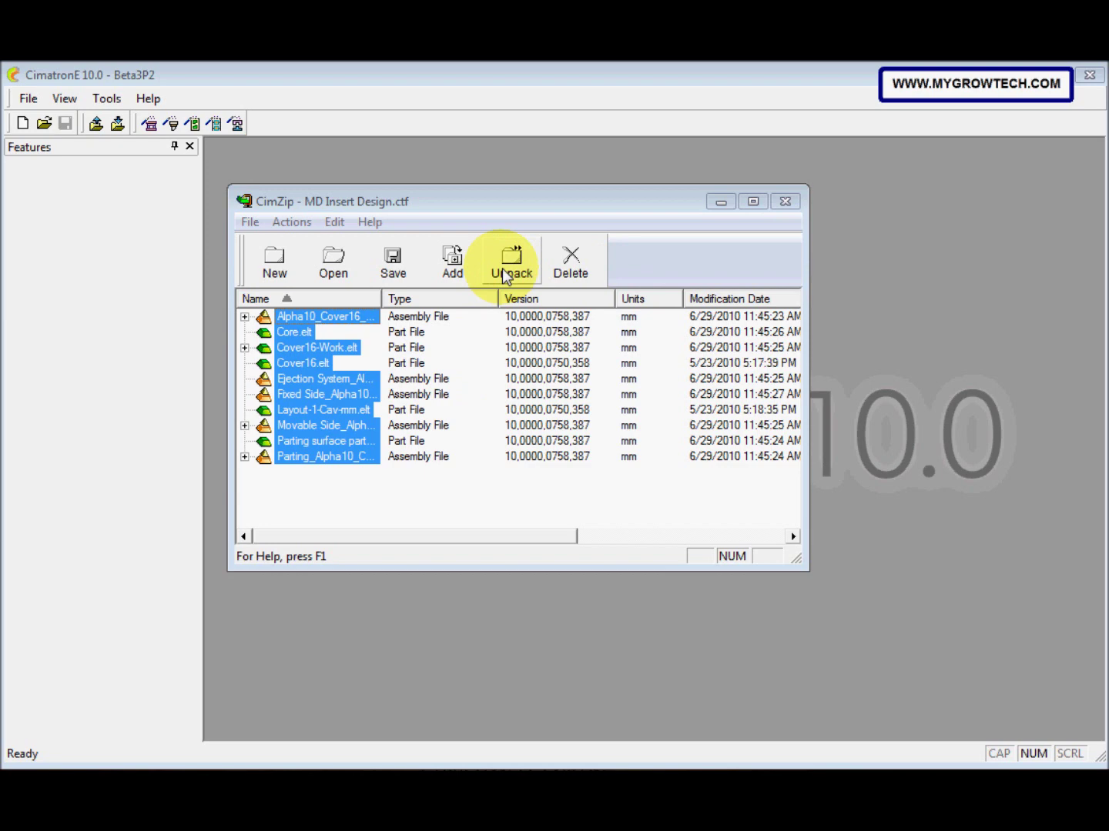
left_click_drag(544, 523, 572, 528)
scroll(616, 498, "up", 15)
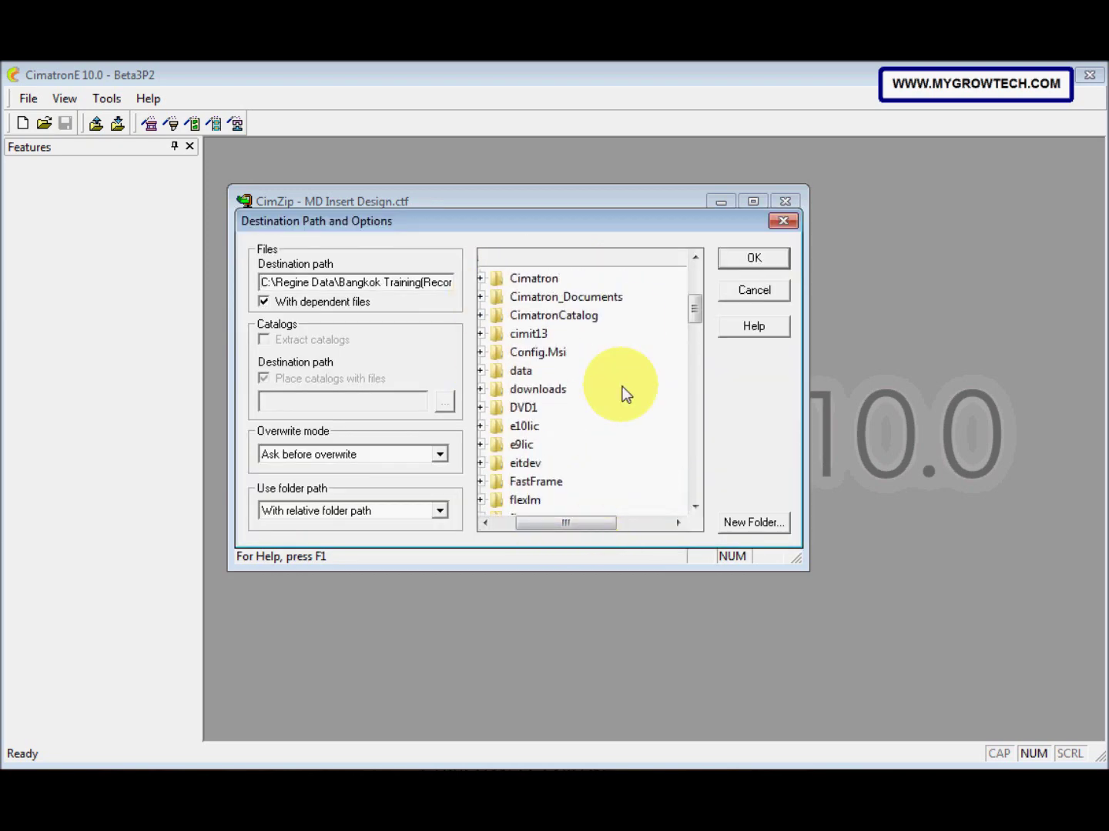
double_click(612, 300)
scroll(620, 397, "down", 10)
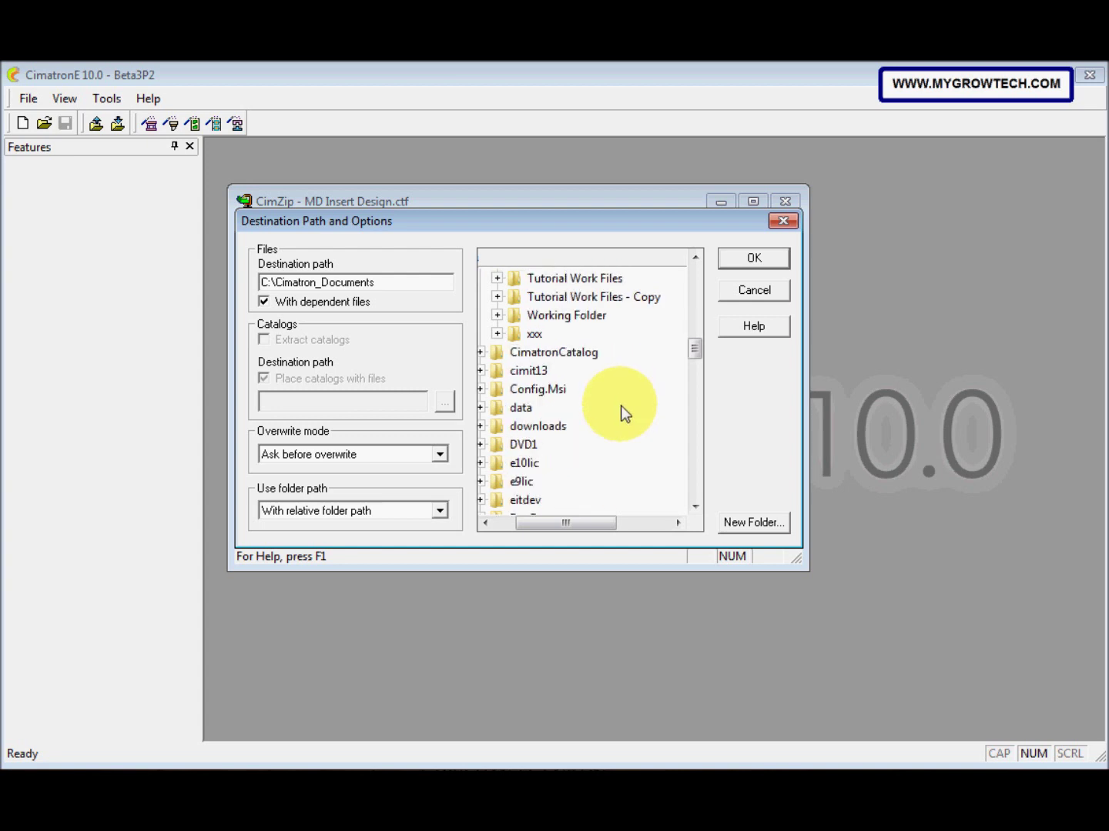
scroll(621, 406, "down", 13)
scroll(578, 446, "up", 12)
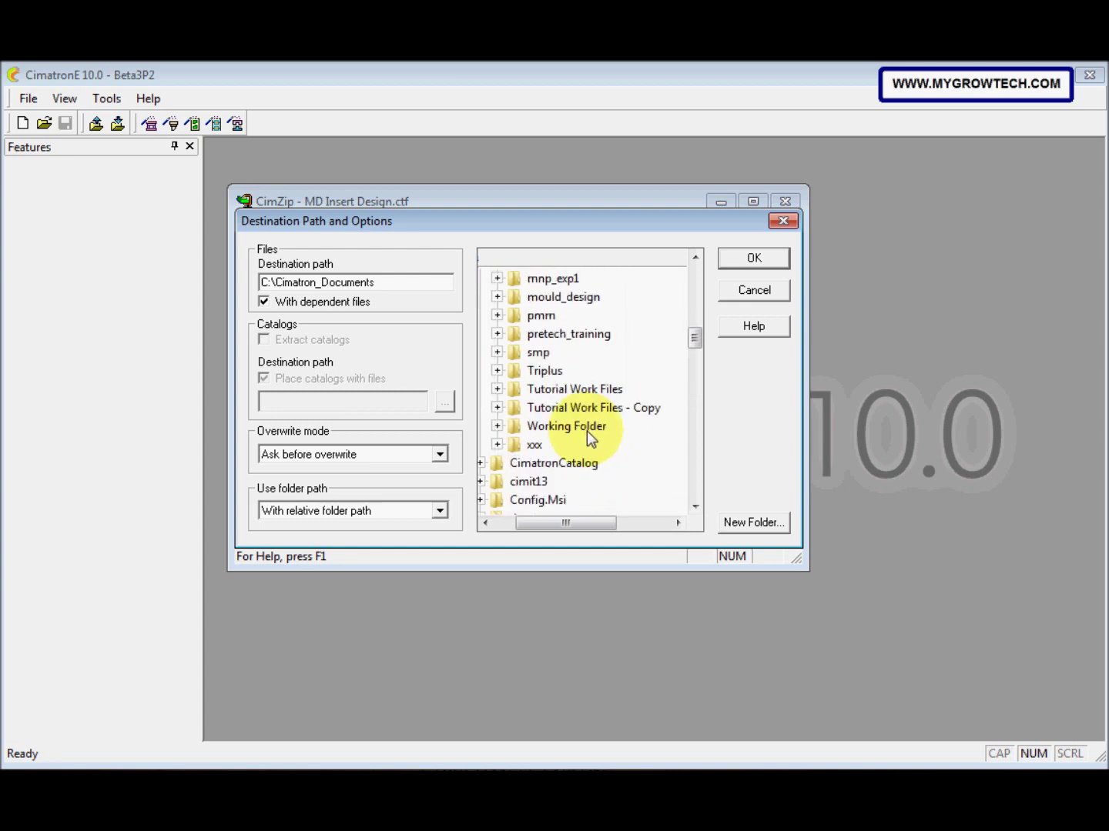
double_click(586, 432)
scroll(585, 414, "down", 3)
scroll(597, 352, "up", 1)
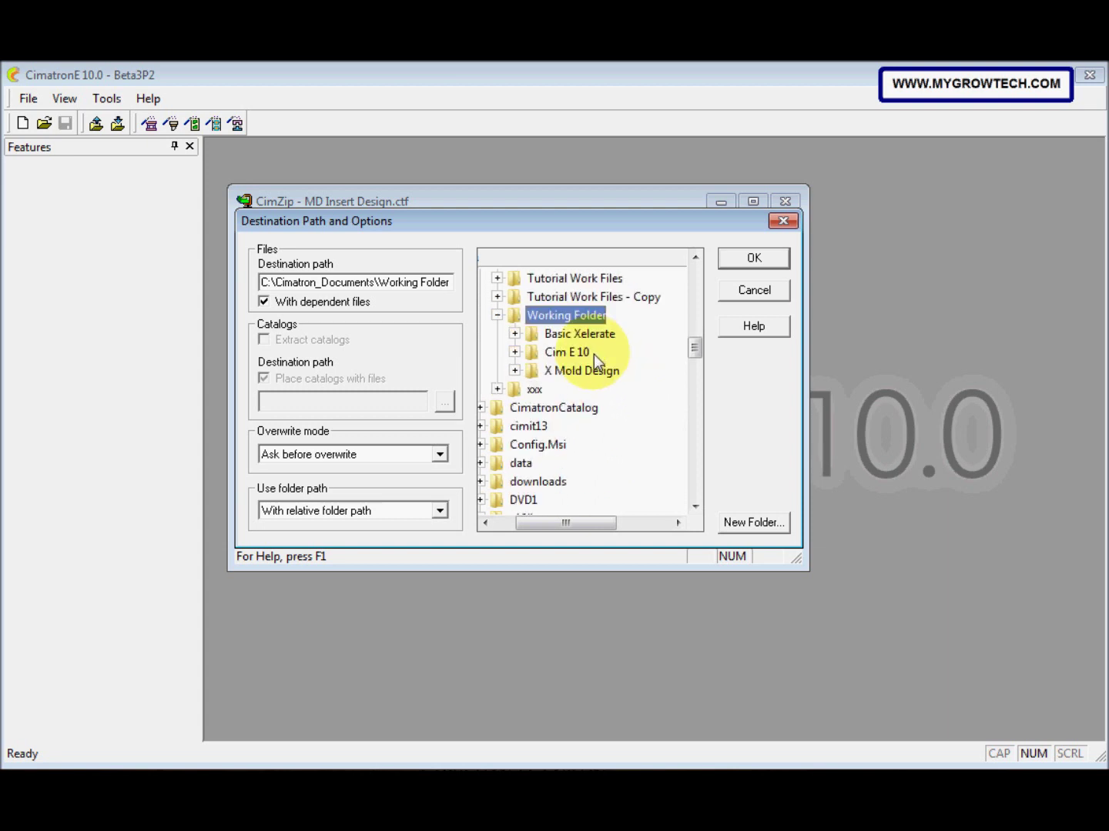
Choose the Extract Insert by Contour folder under Cim E 10\CAD\Insert Design as the unpack destination
double_click(593, 354)
left_click(577, 372)
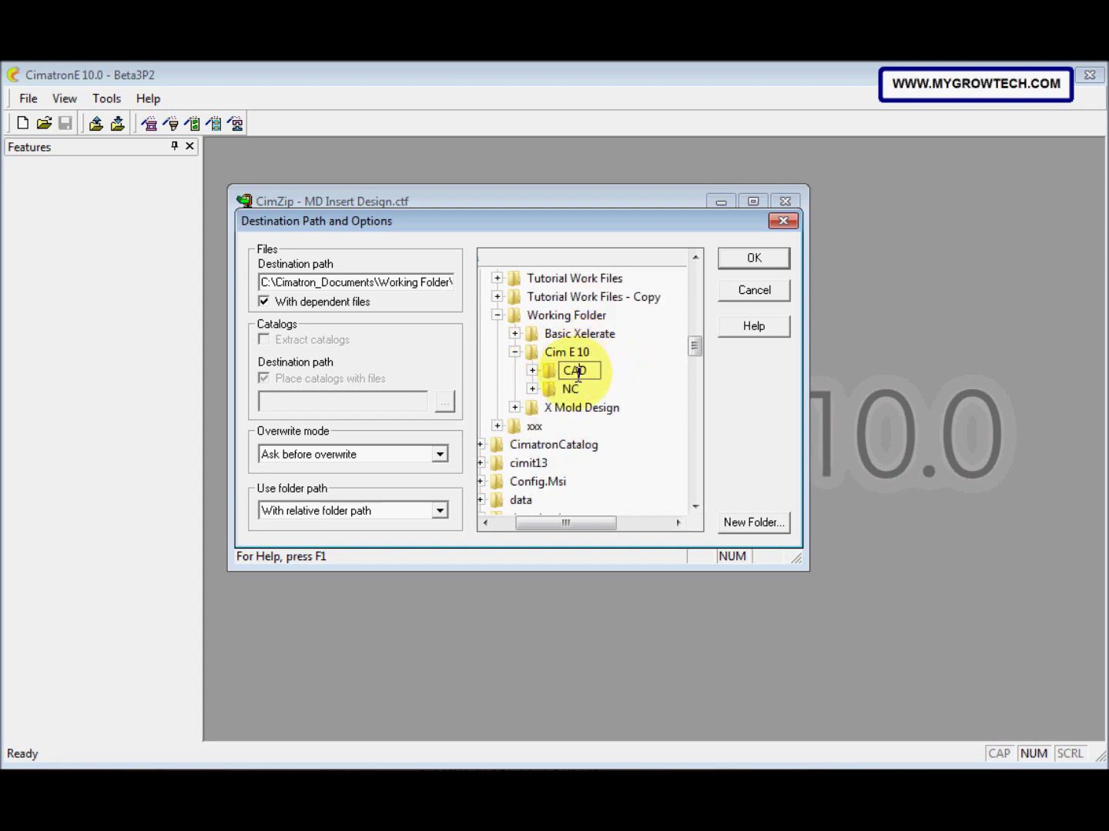
double_click(553, 370)
scroll(606, 389, "down", 3)
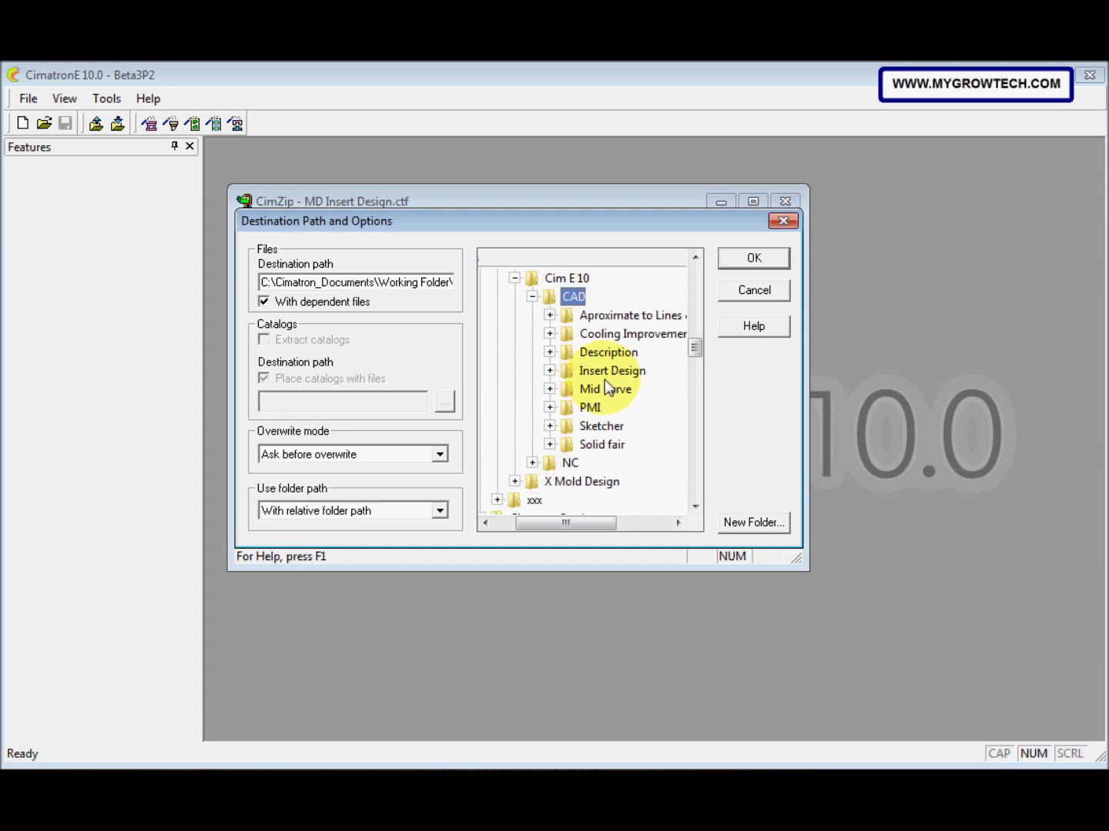
scroll(607, 359, "up", 2)
double_click(612, 371)
scroll(620, 384, "down", 1)
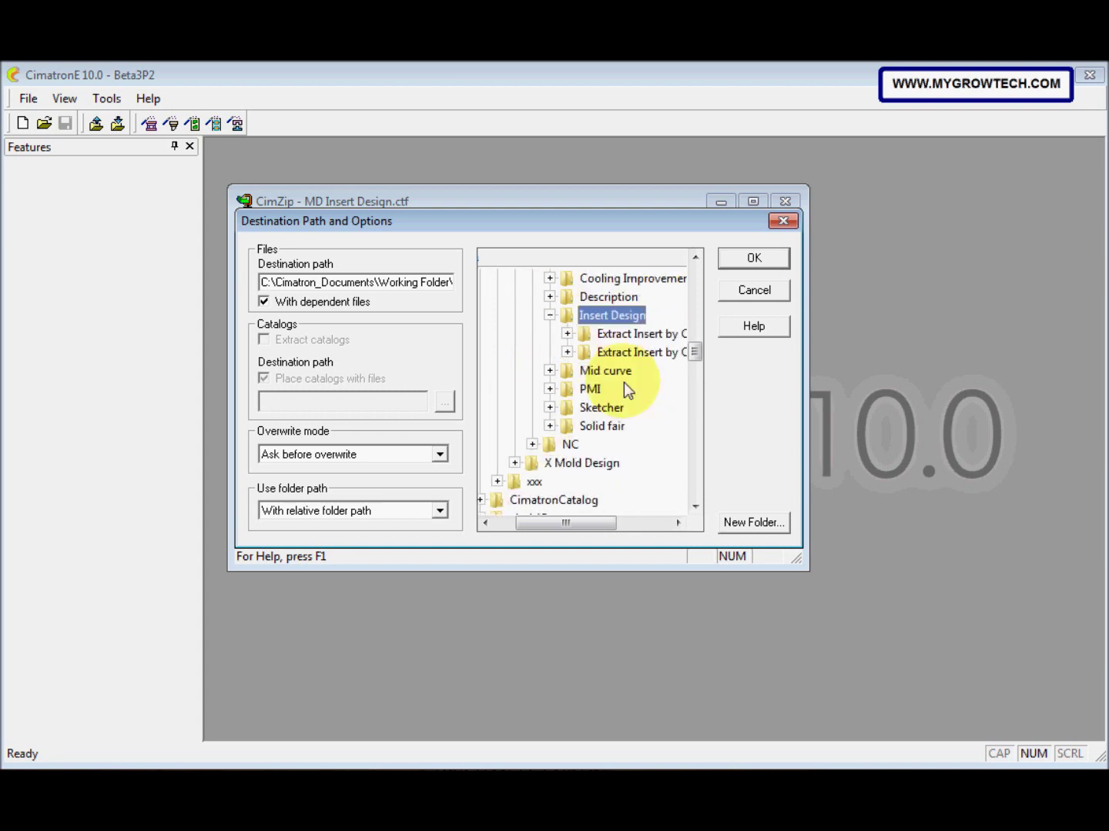
left_click(636, 336)
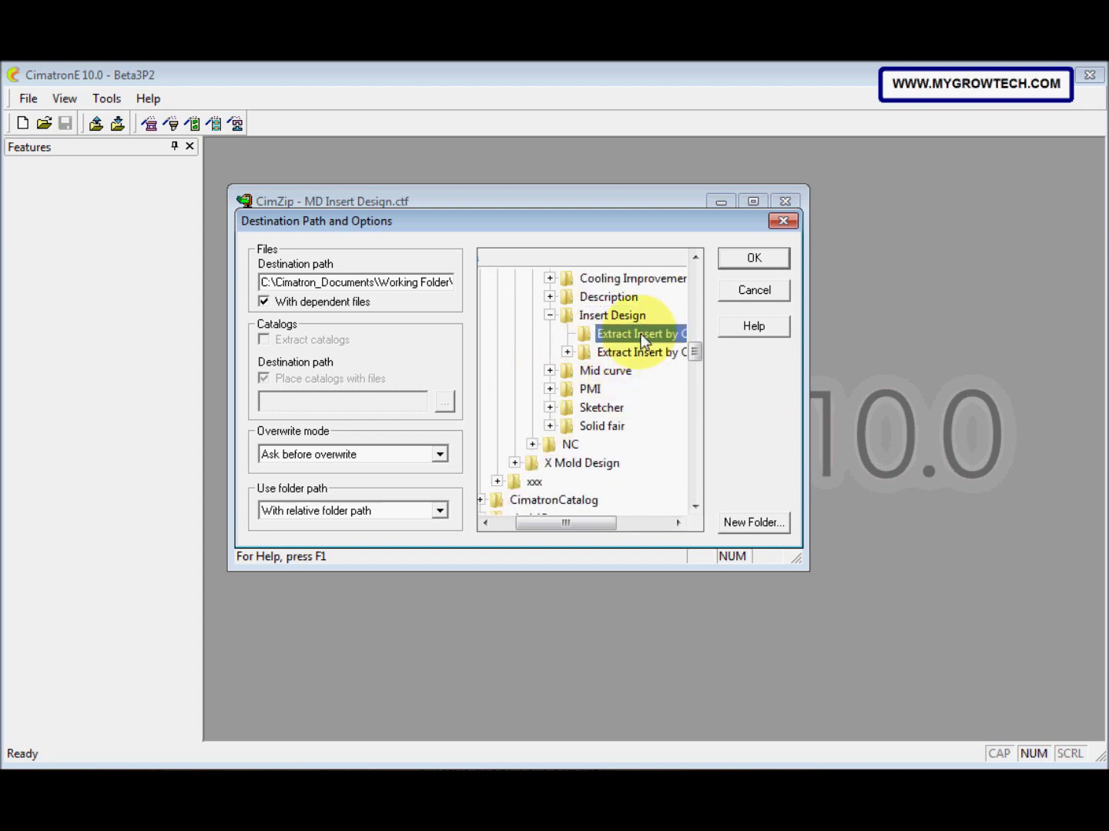
Unpack the files with the folder path option Without folder history and close CimZip
left_click(437, 513)
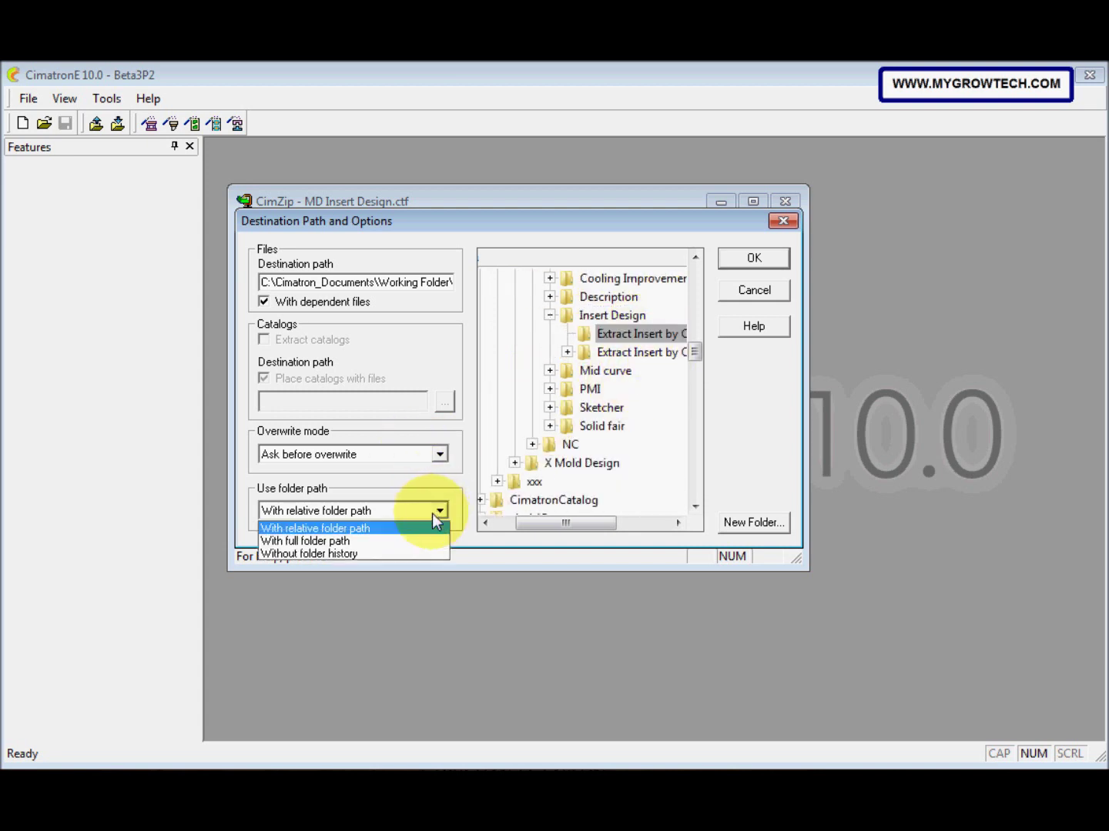
left_click(404, 553)
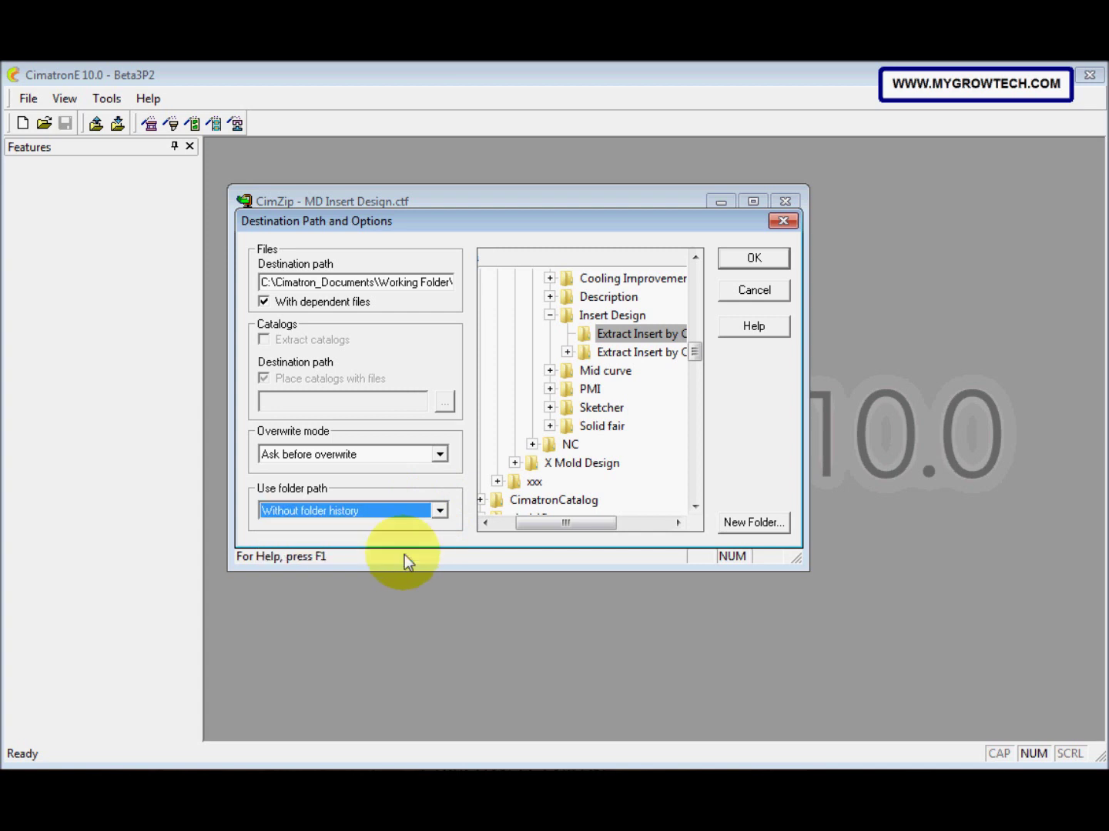
left_click(776, 264)
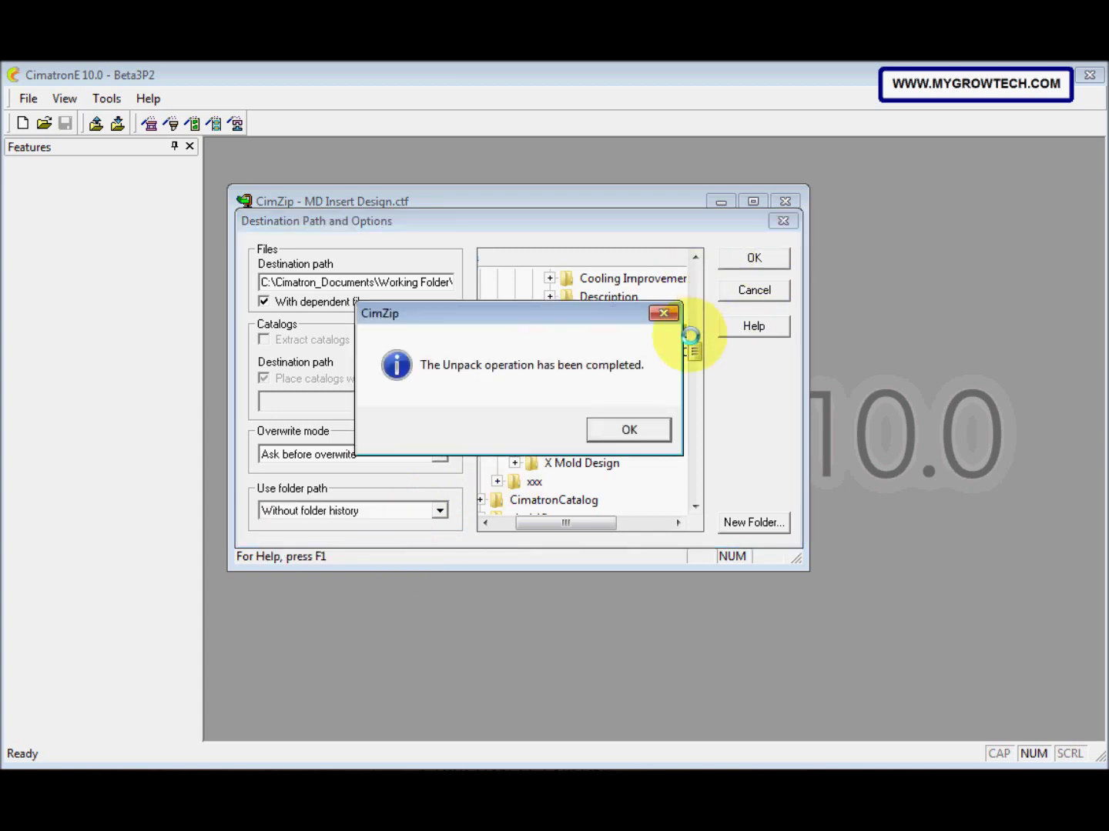
left_click(648, 435)
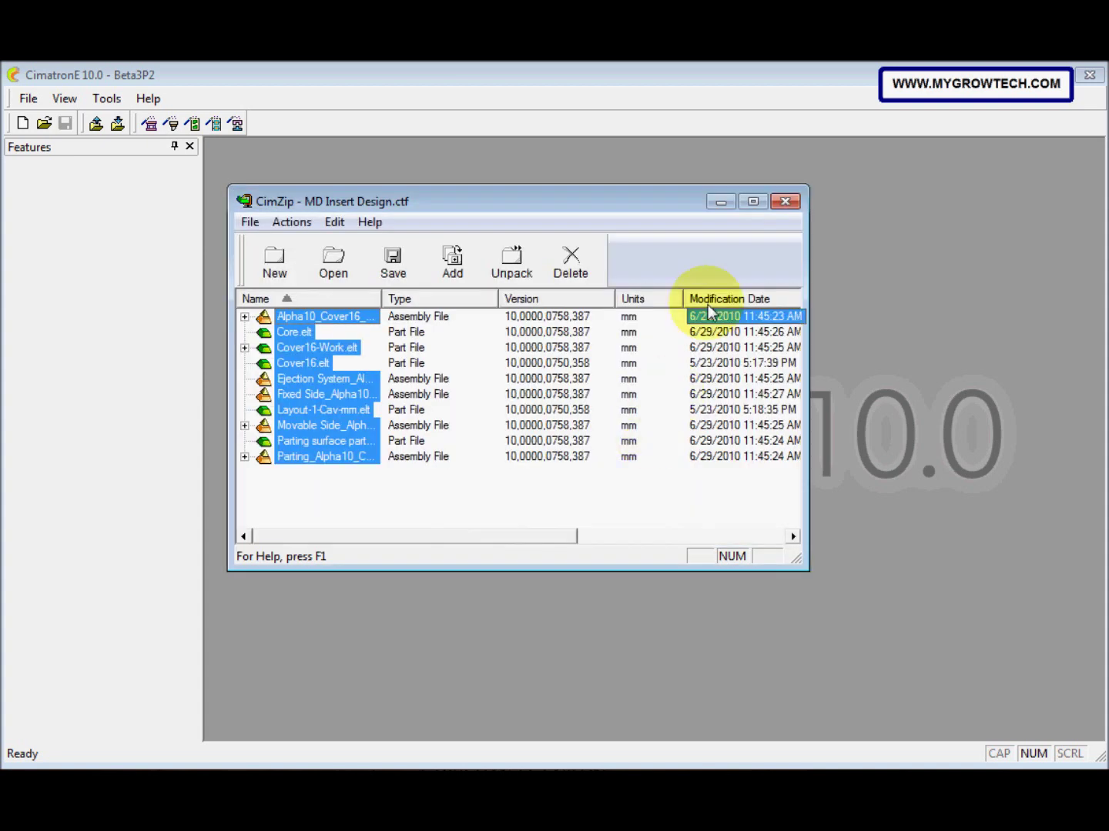
left_click(785, 202)
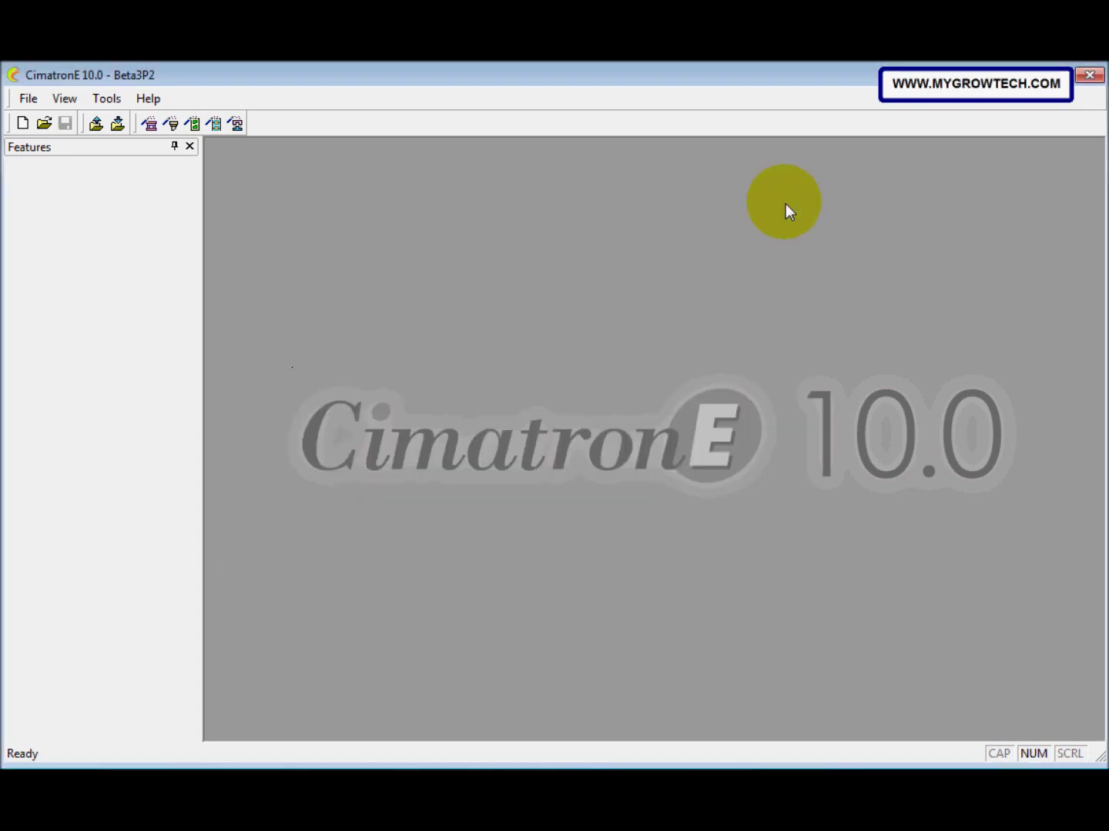
Start opening a file and browse to C:\Cimatron_Documents\Working Folder
left_click(41, 127)
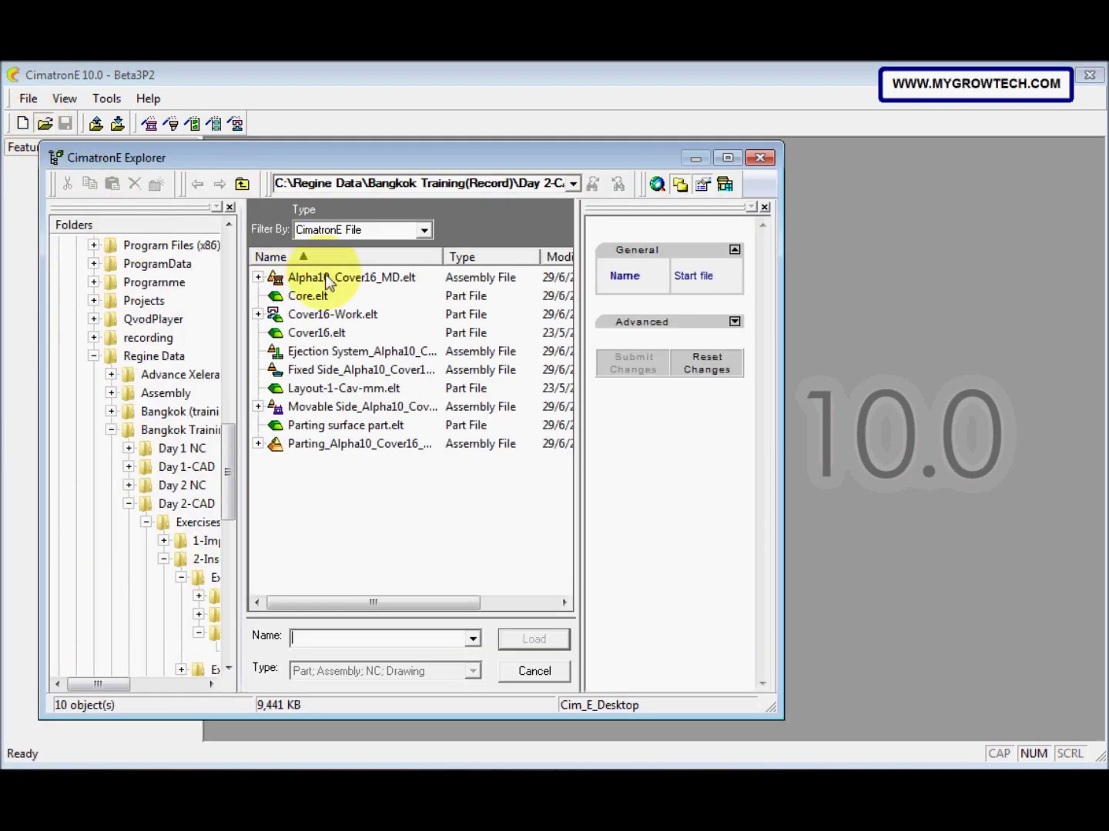
left_click_drag(229, 466, 238, 306)
left_click(210, 302)
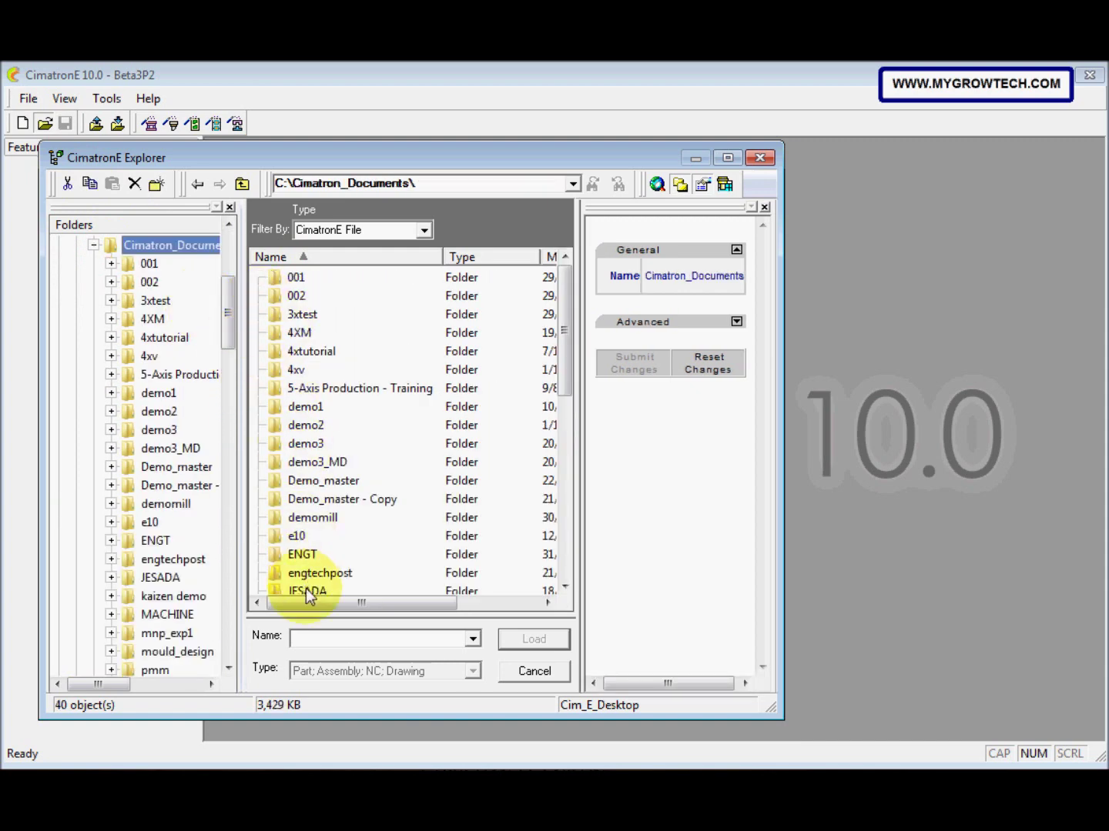
left_click_drag(308, 601, 326, 600)
scroll(332, 520, "down", 6)
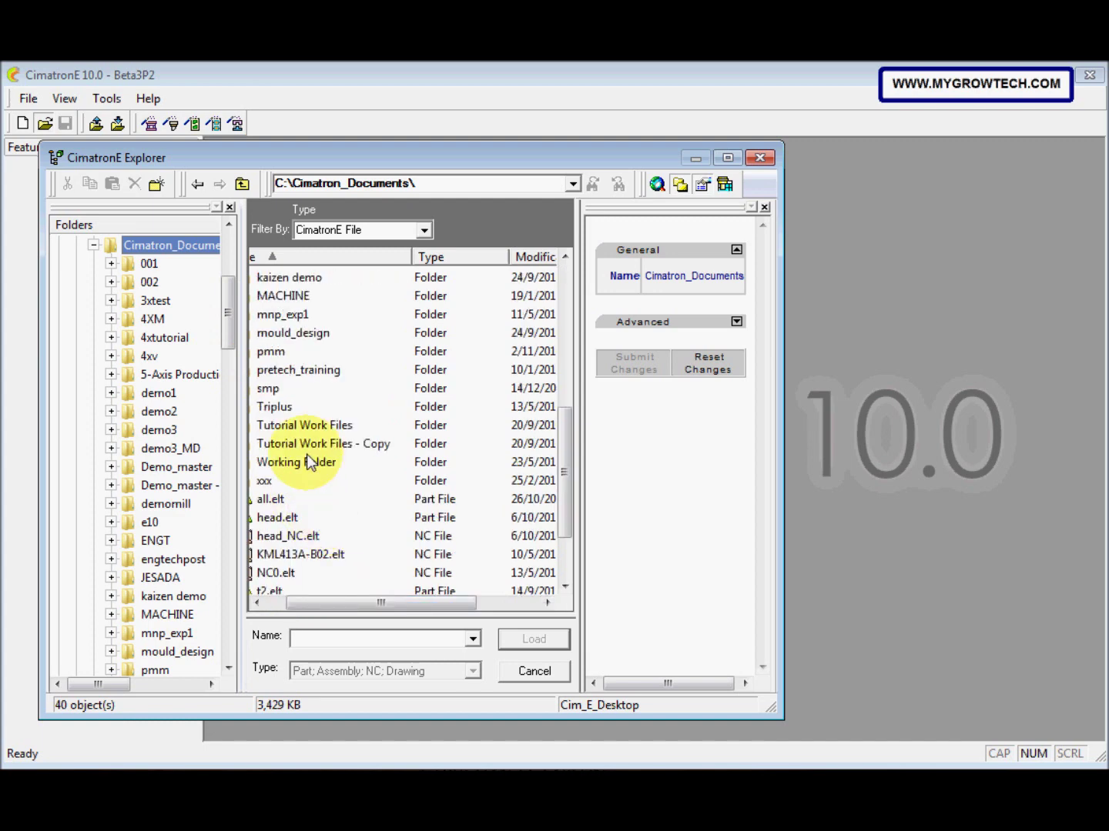
double_click(310, 461)
Load the assembly Alpha10_Cover16_MD.elt from Cim E 10\CAD\Insert Design\Extract Insert by Contour
double_click(301, 298)
left_click(301, 281)
double_click(301, 283)
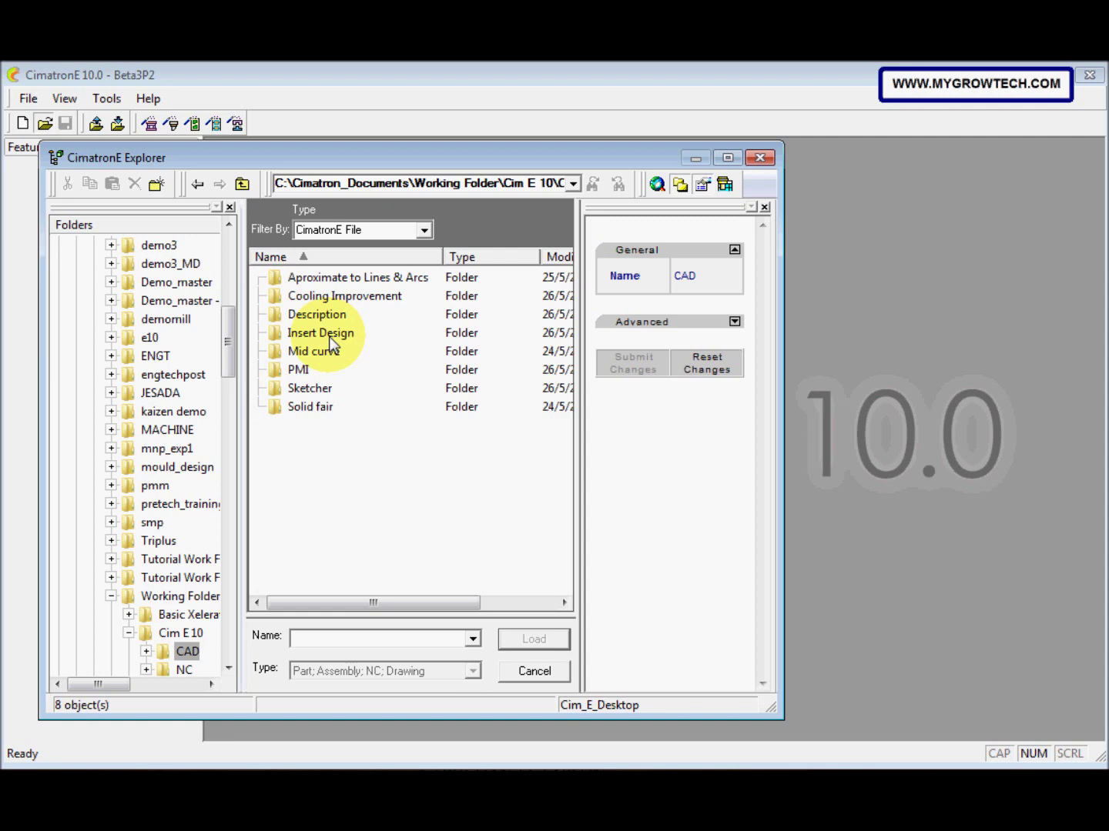
double_click(330, 337)
left_click(328, 298)
double_click(334, 281)
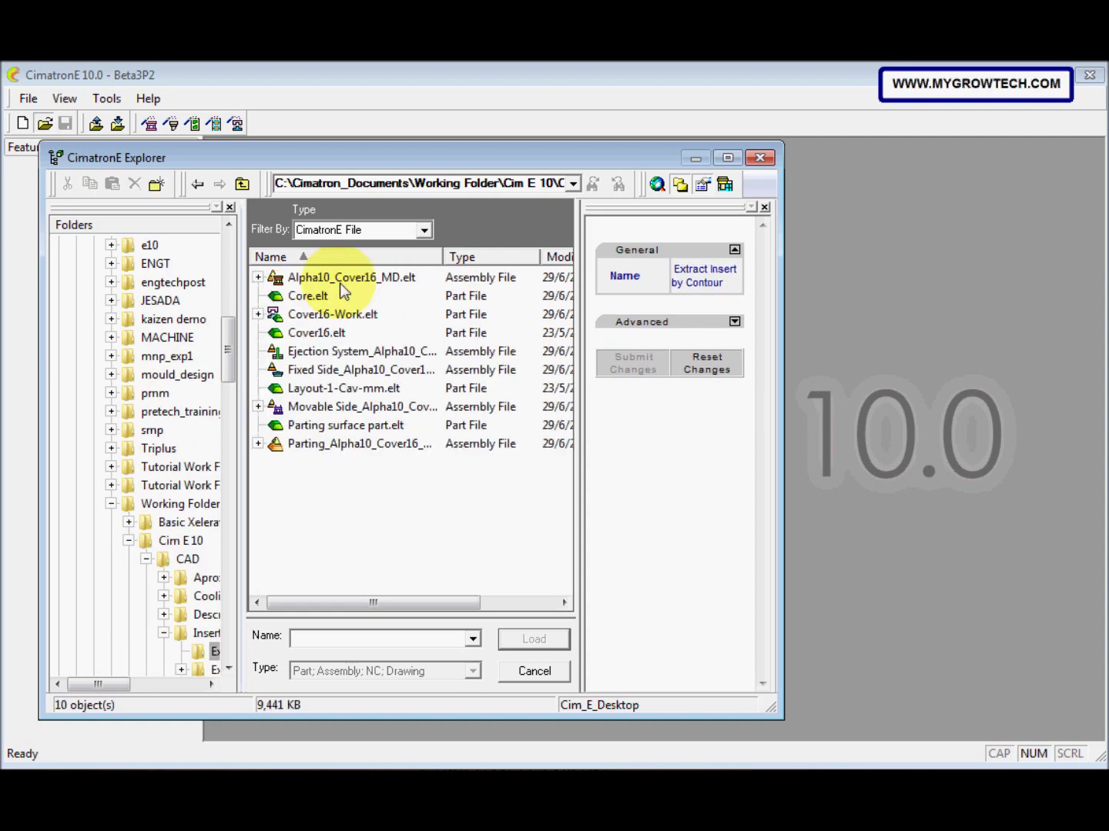
left_click(327, 277)
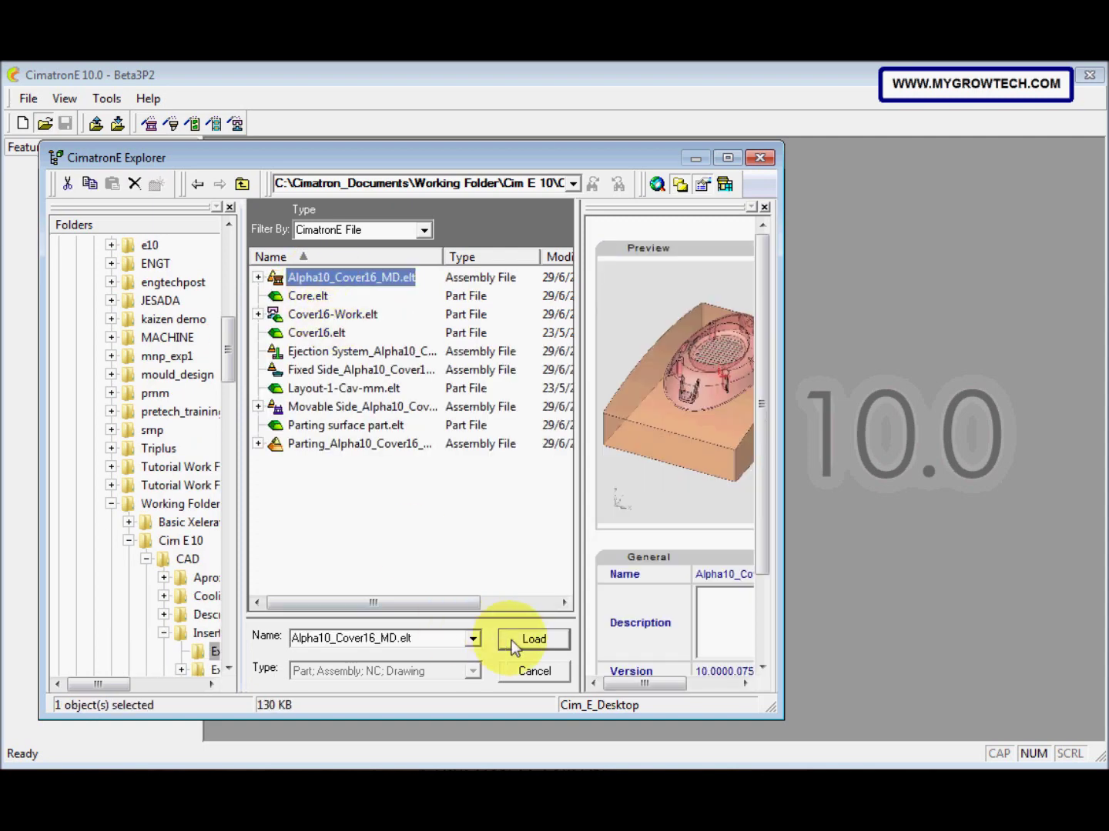
left_click(515, 639)
Activate the Core component inside the Movable Side subassembly
left_click(251, 448)
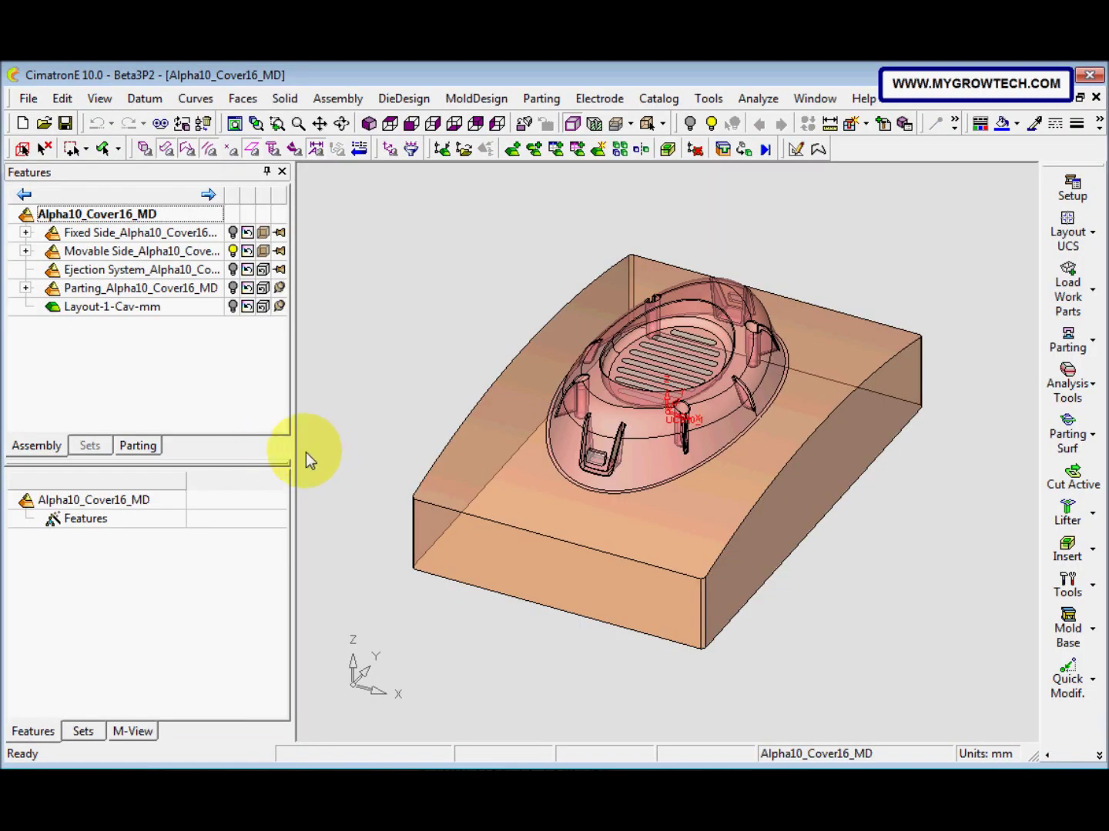
left_click(24, 251)
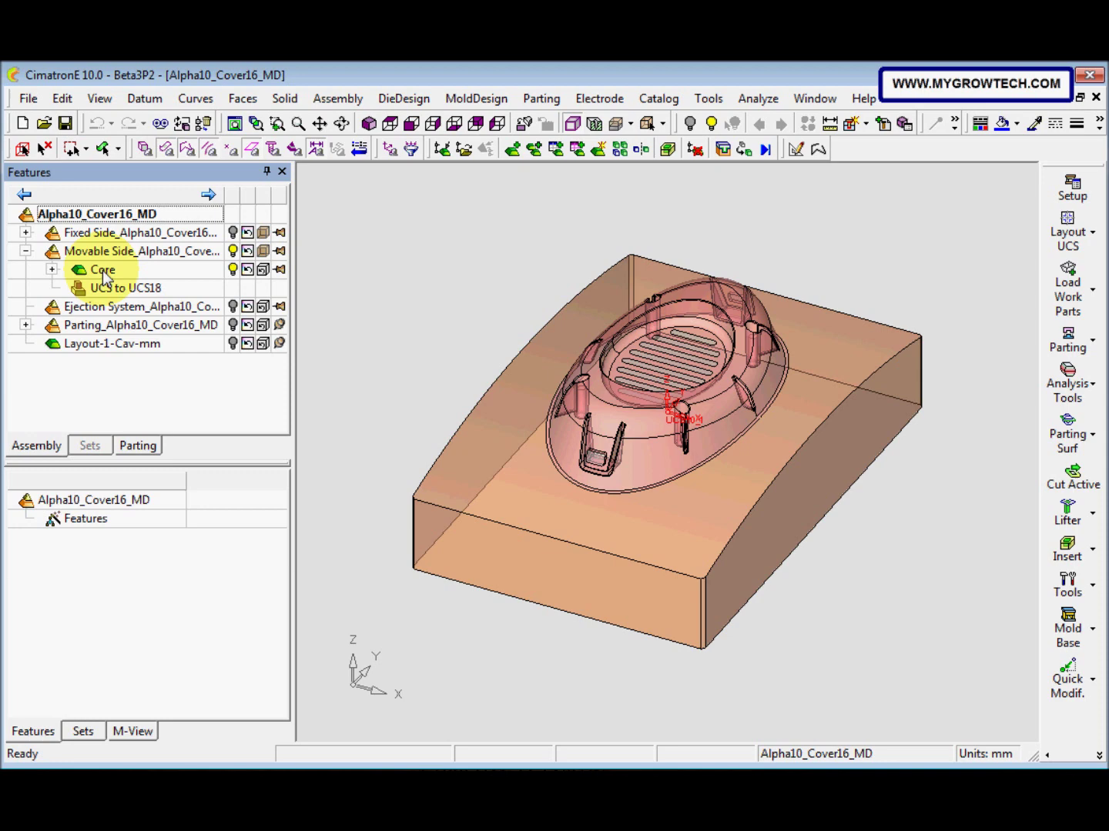
right_click(104, 274)
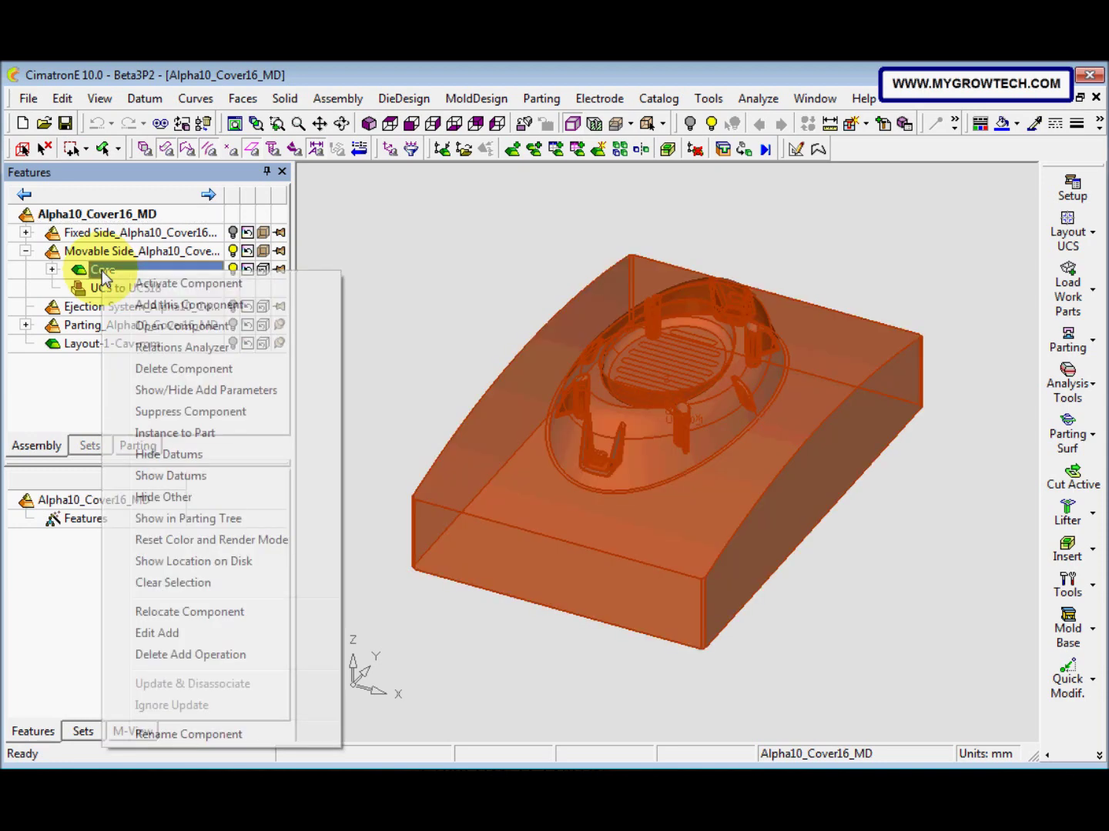
left_click(171, 289)
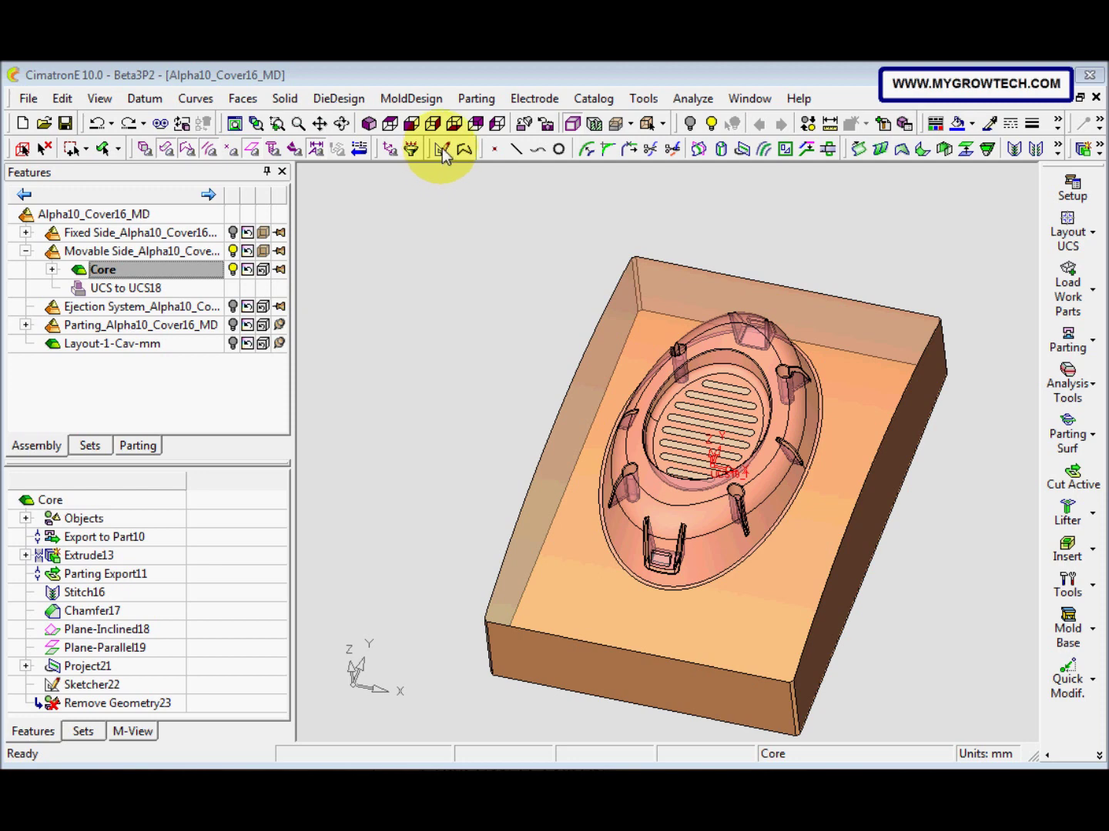
Start a sketch on the large flat bottom face of the core block and look at it in top view
right_click(444, 185)
left_click(494, 233)
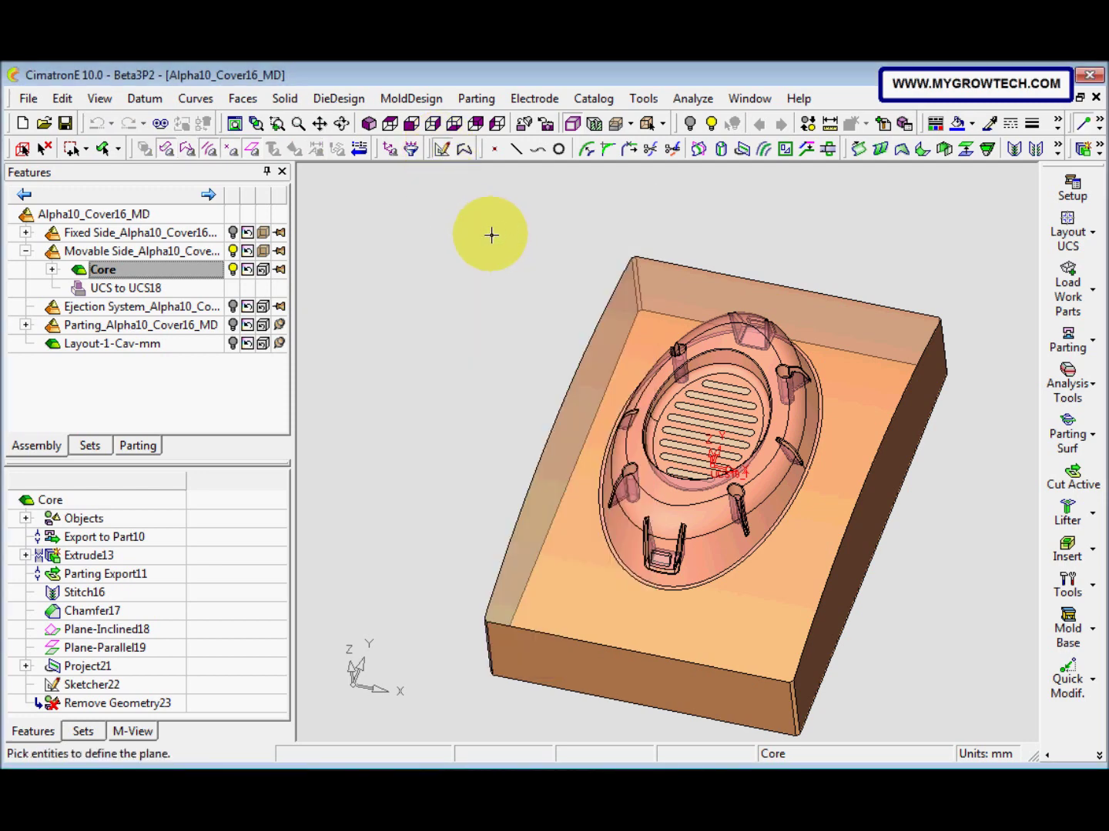
left_click(587, 549)
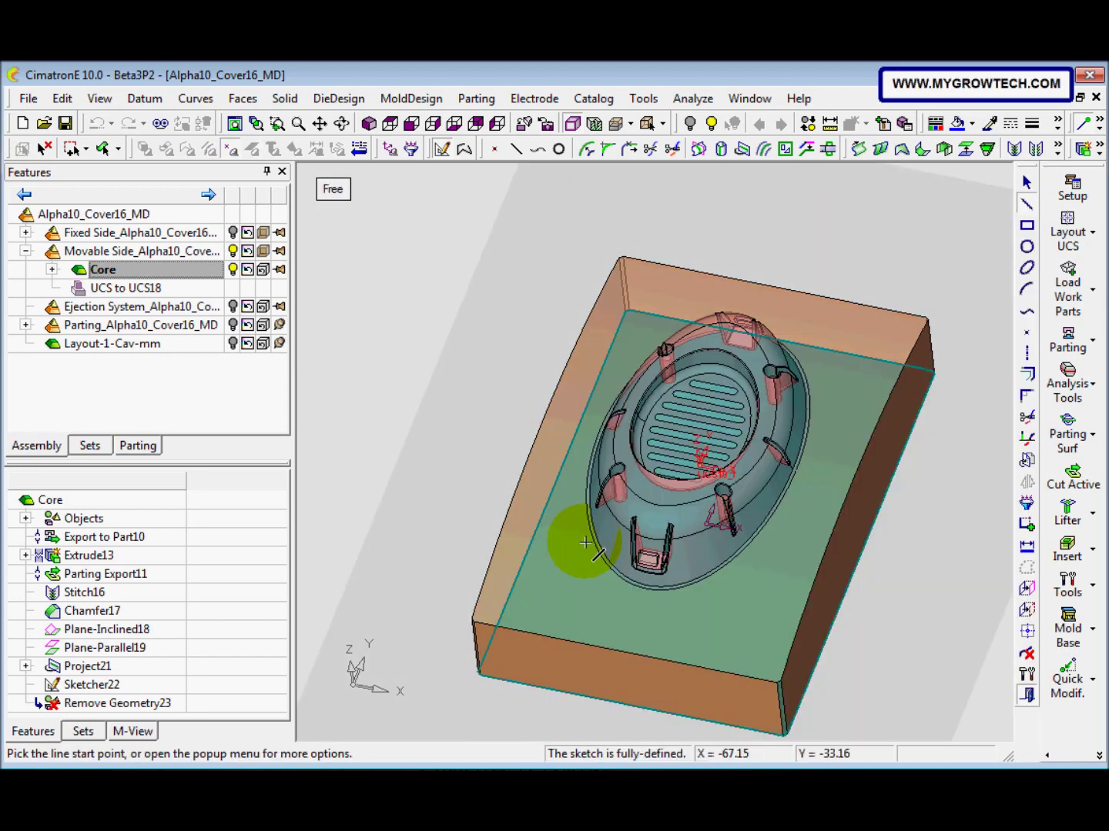
left_click(390, 125)
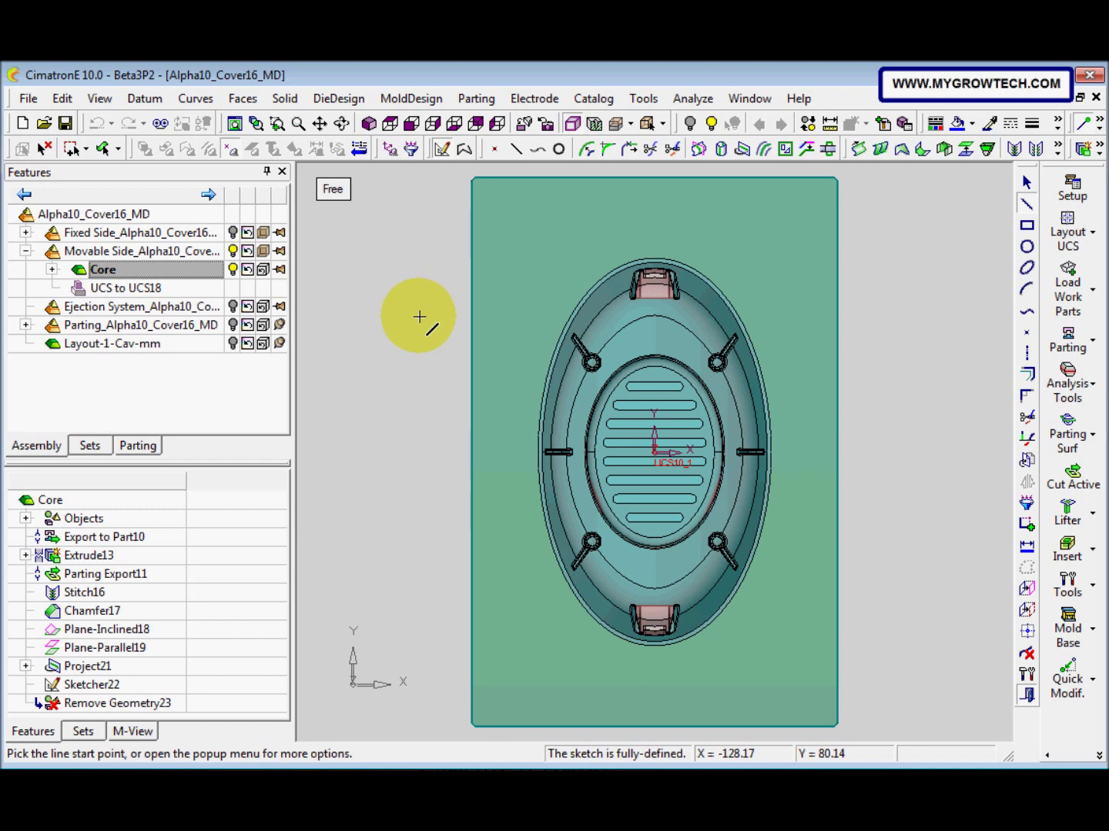
middle_click_drag(420, 316, 403, 302)
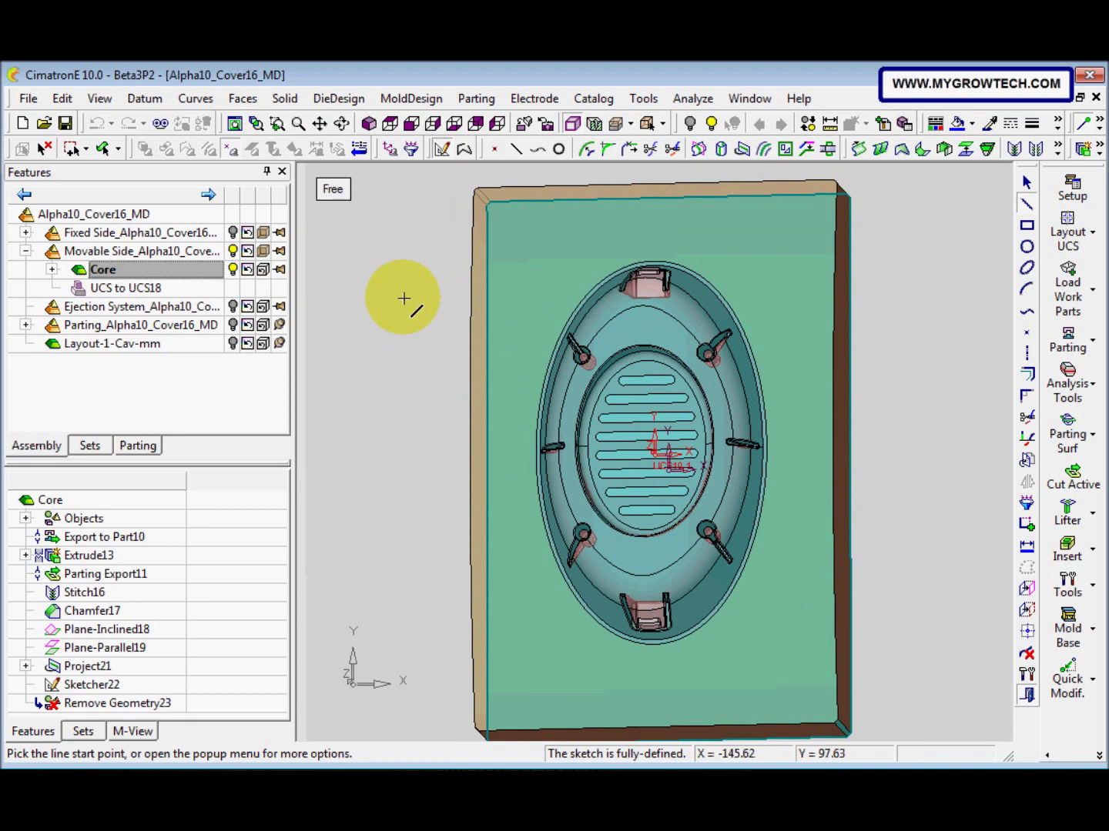
mouse_move(404, 300)
middle_mouse_down()
mouse_move(425, 299)
mouse_move(412, 282)
middle_mouse_up()
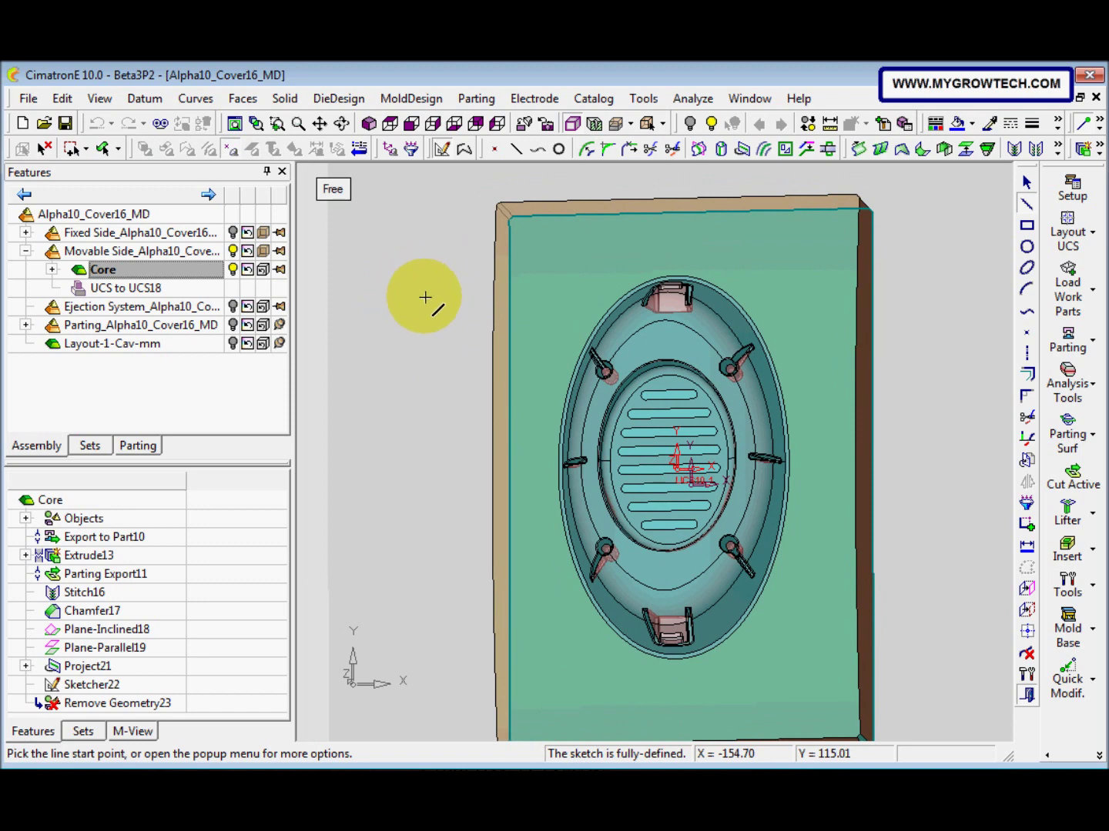
scroll(425, 299, "up", 2)
scroll(477, 339, "down", 3)
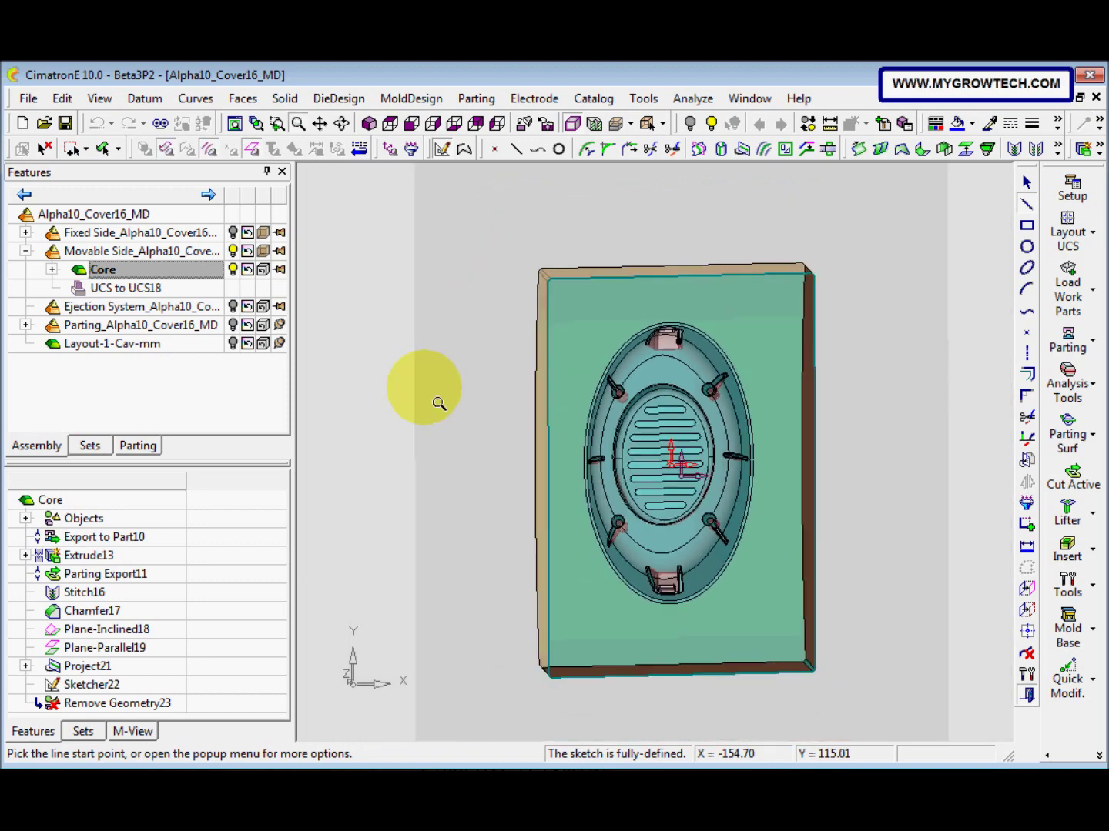
scroll(537, 325, "up", 2)
middle_click_drag(453, 395, 496, 292)
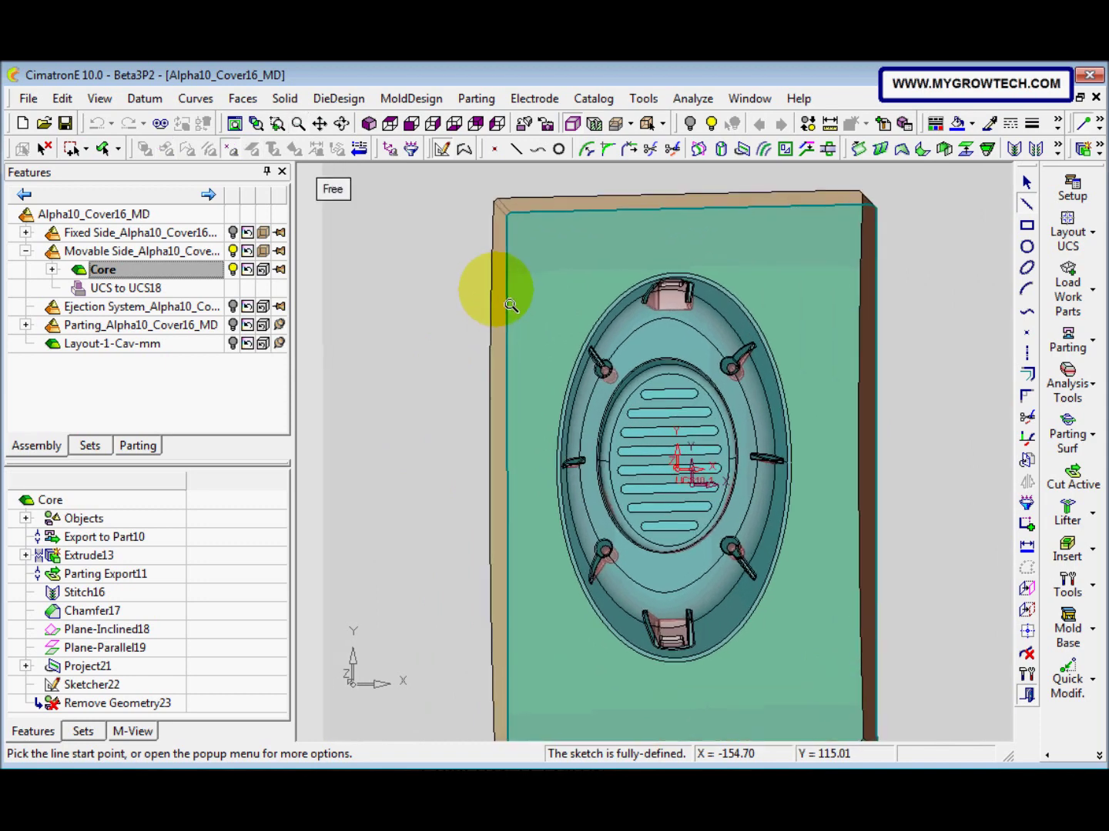
left_click(391, 123)
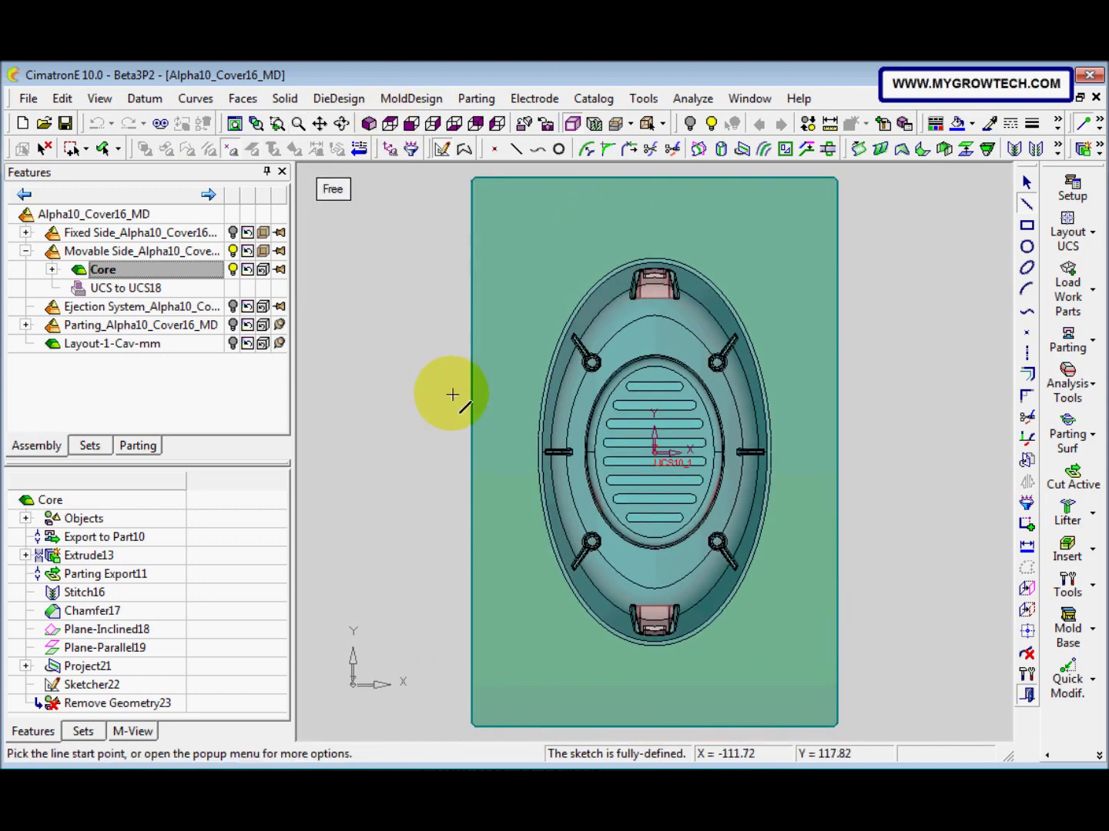
Project the four small circular faces around the oval grille onto the sketch plane
scroll(485, 365, "up", 2)
scroll(496, 355, "up", 3)
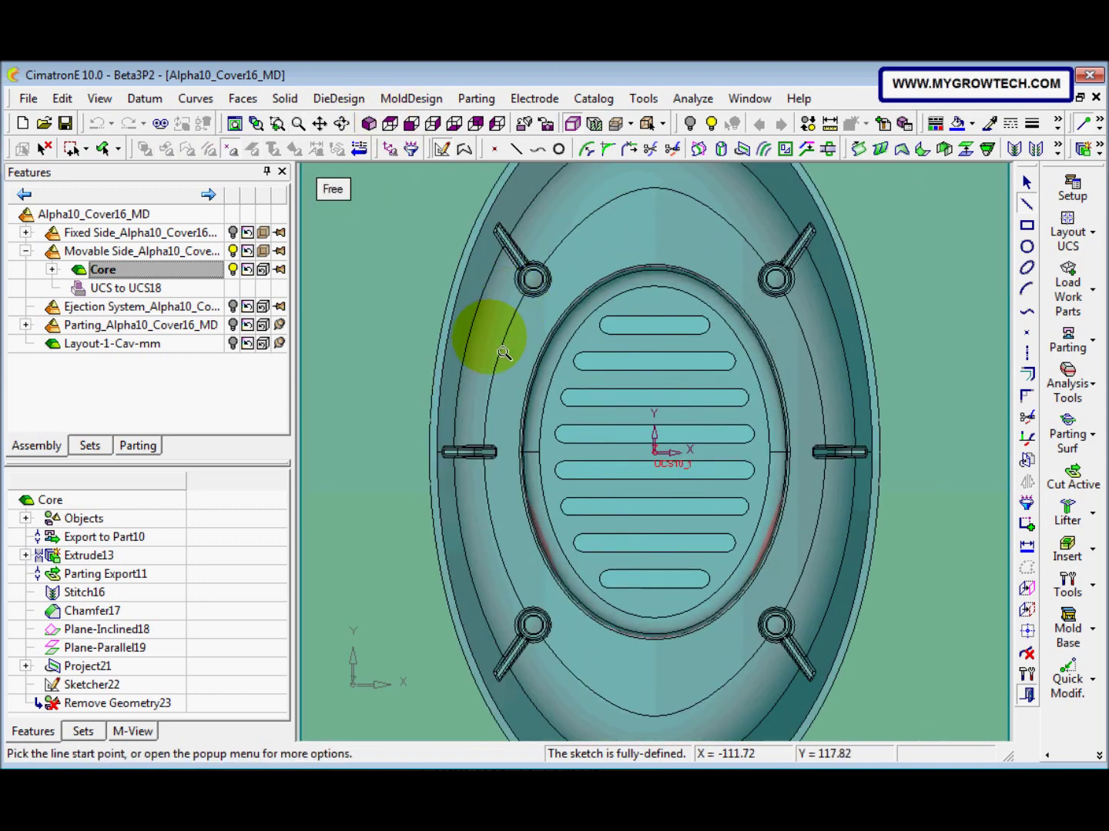
left_click(1028, 587)
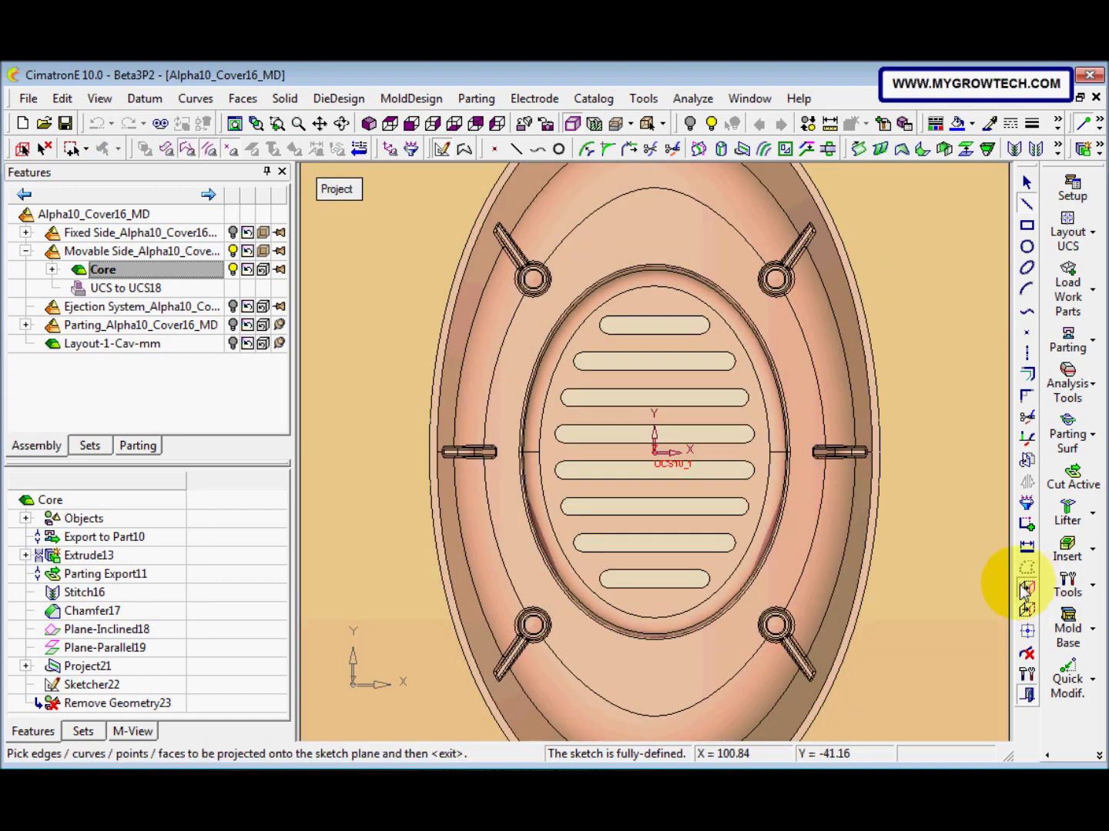
left_click(536, 282)
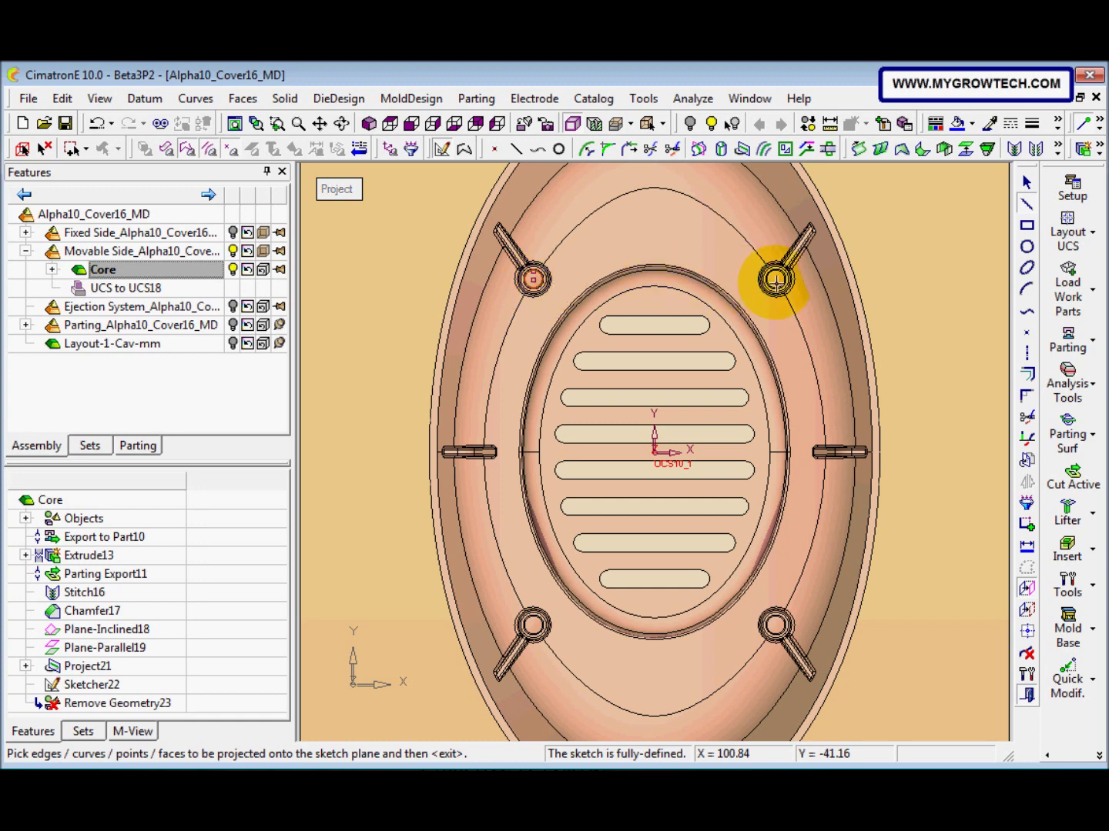
left_click(775, 282)
middle_click_drag(766, 570, 751, 394, "ctrl")
scroll(683, 499, "up", 2)
left_click(835, 489)
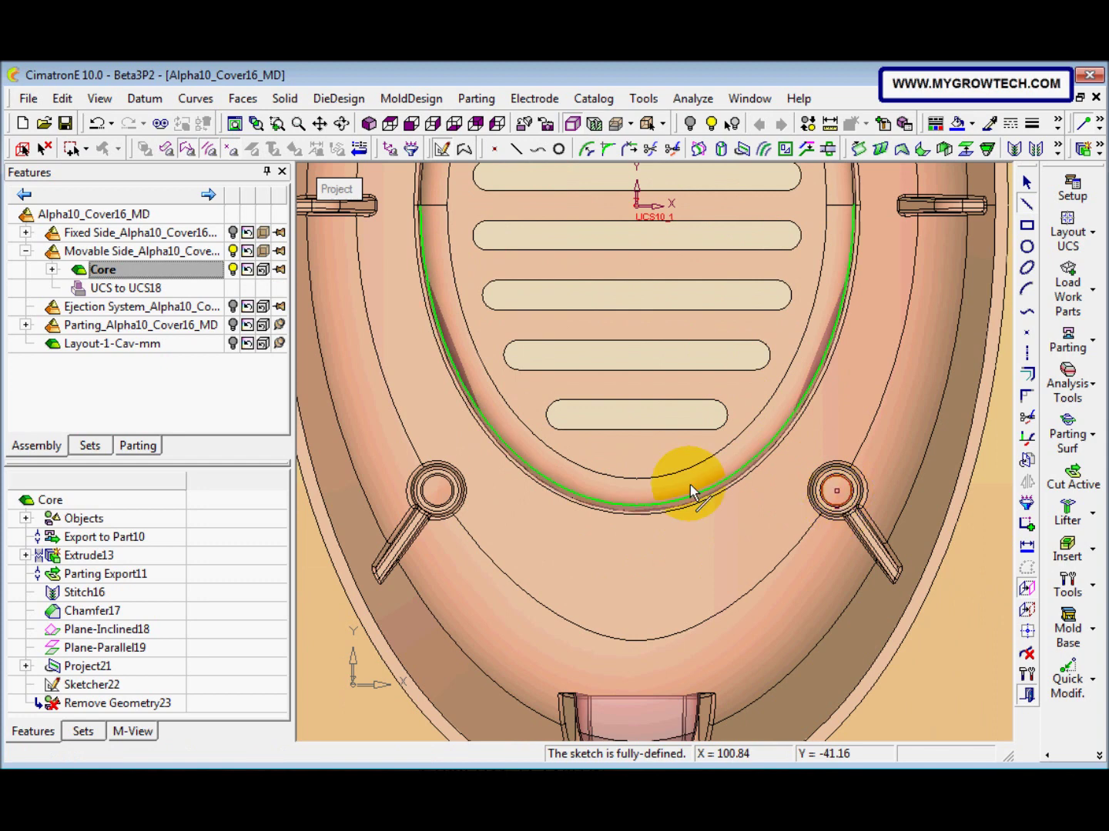
left_click(445, 487)
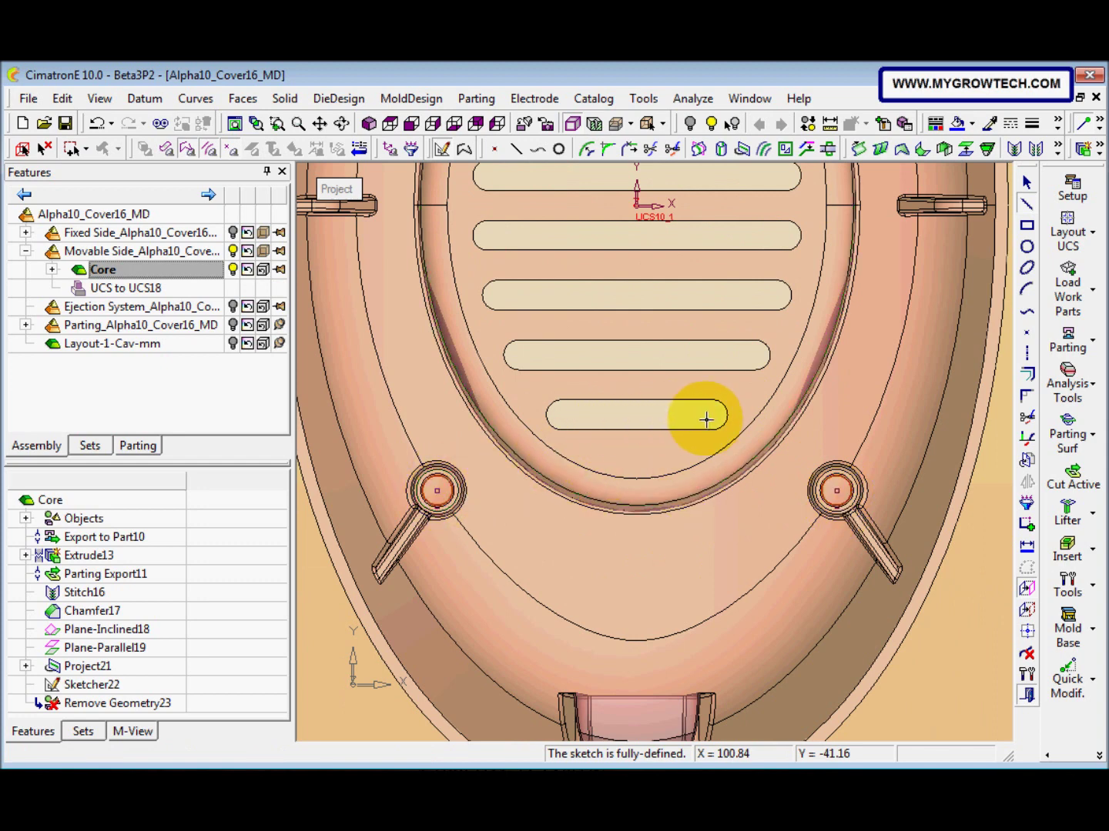
Finish the sketch and apply Merge Wires to the four projected circles with the Multi Wires option
scroll(656, 440, "down", 1)
scroll(656, 439, "down", 1)
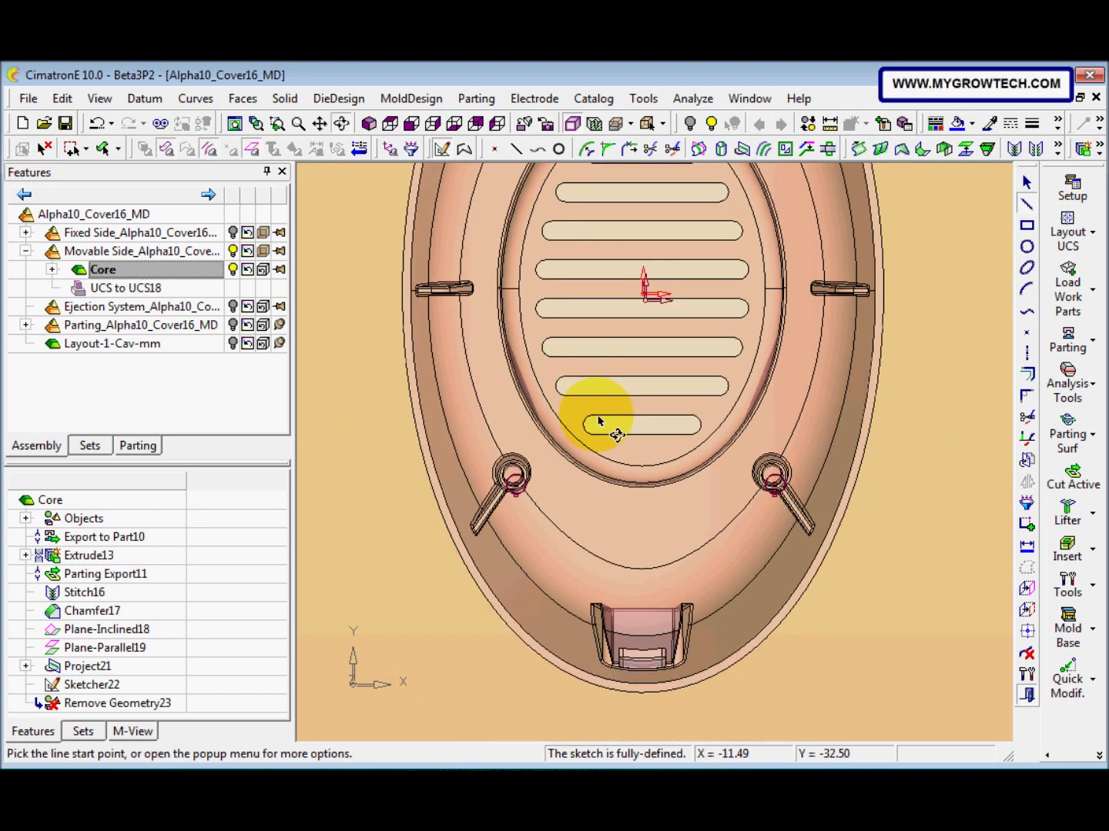
scroll(640, 385, "down", 1)
scroll(632, 384, "down", 1)
mouse_move(461, 324)
middle_mouse_down()
mouse_move(496, 379)
mouse_move(450, 318)
middle_mouse_up()
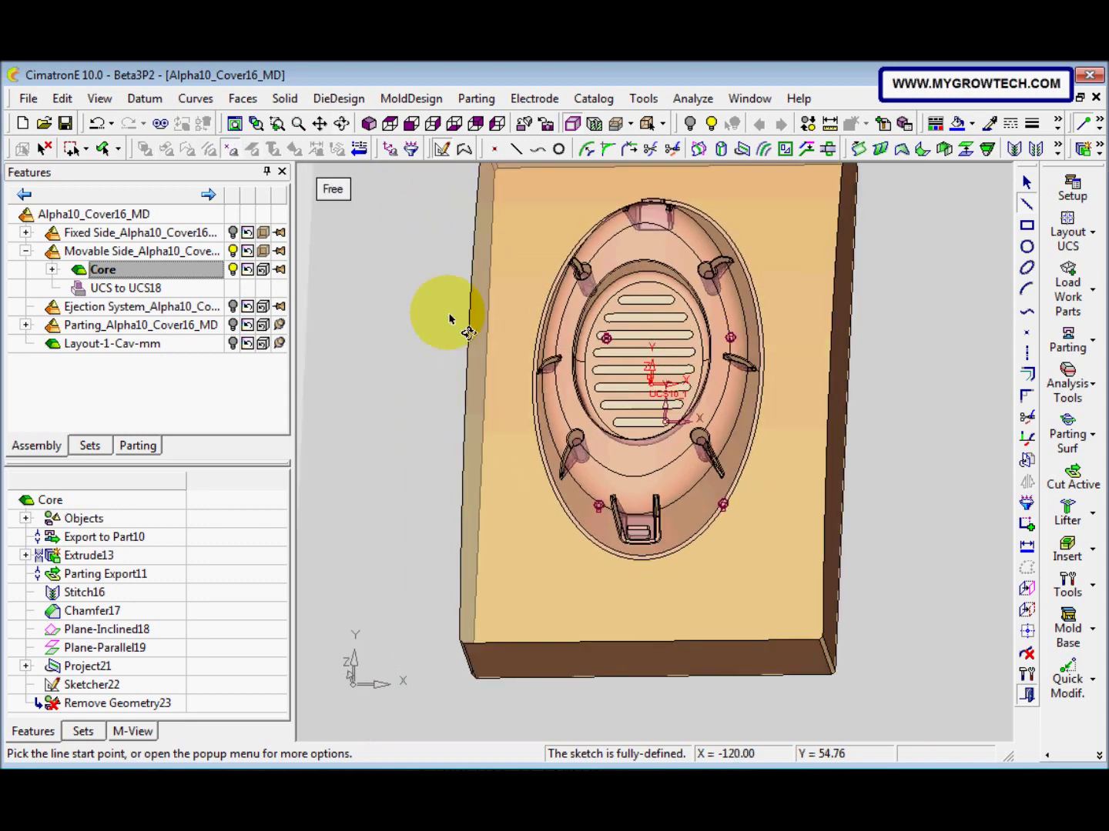
left_click(194, 99)
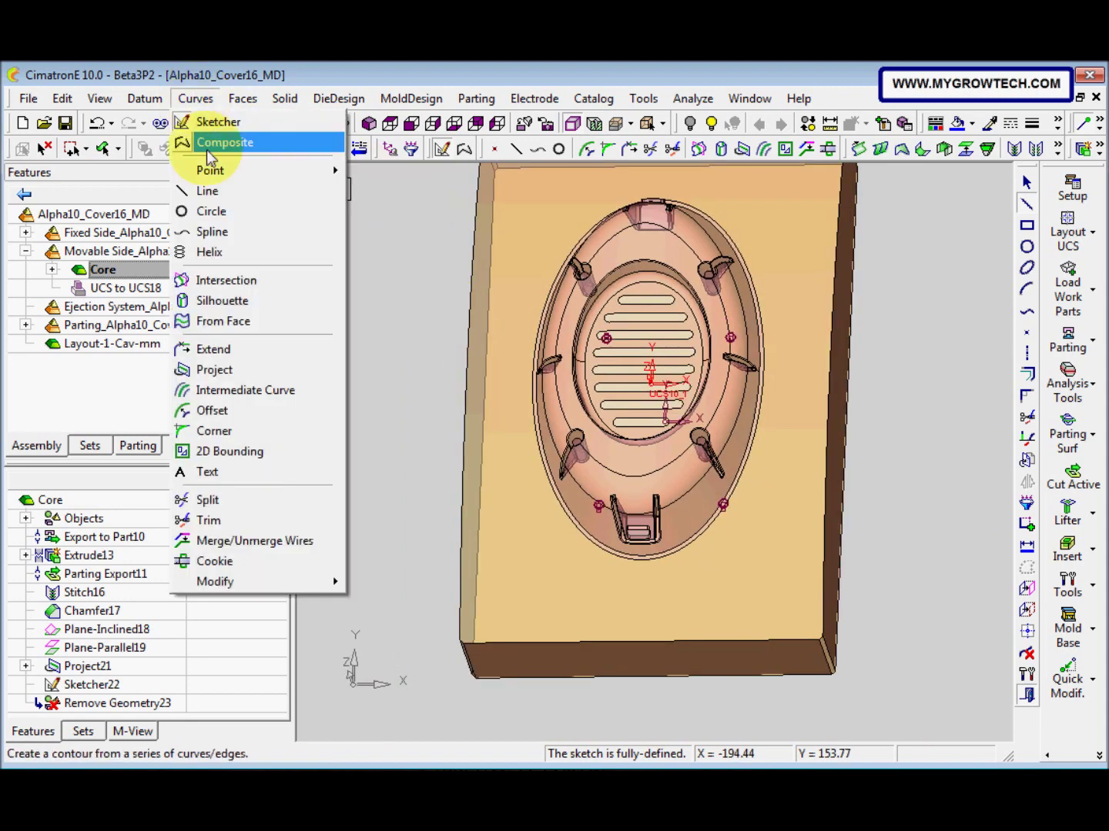
left_click(258, 544)
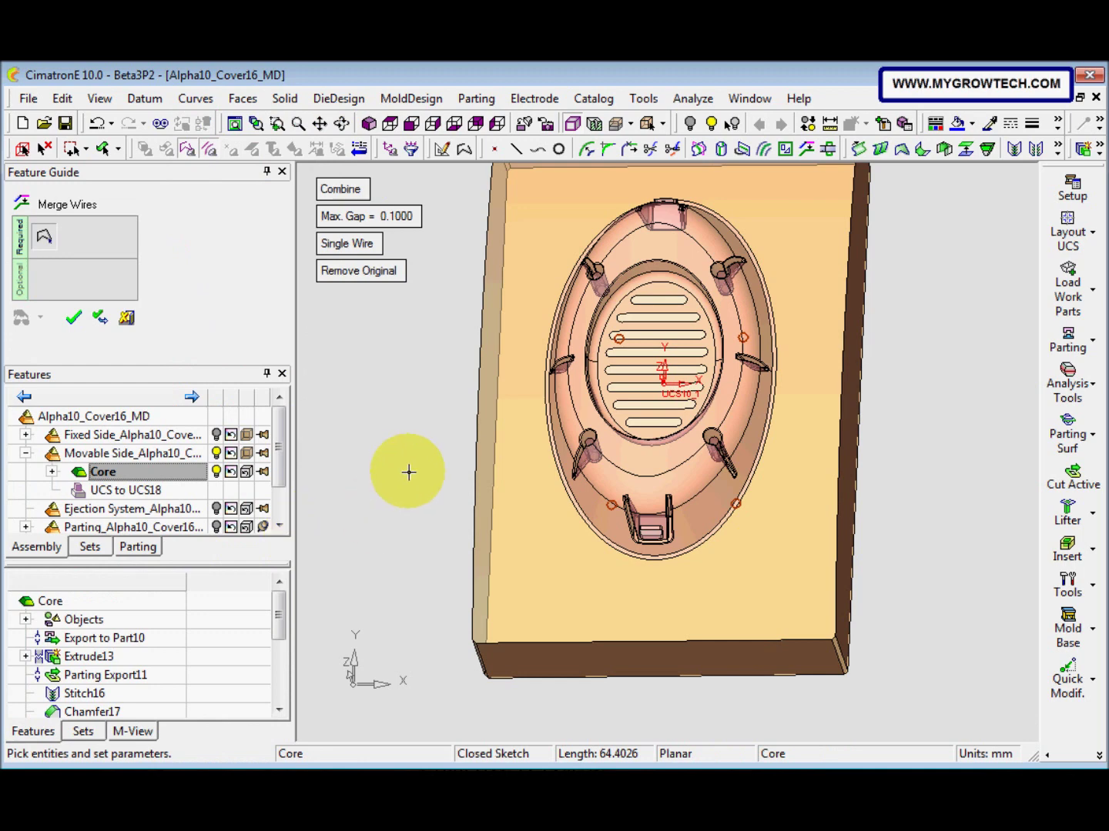
middle_click_drag(482, 512, 450, 467)
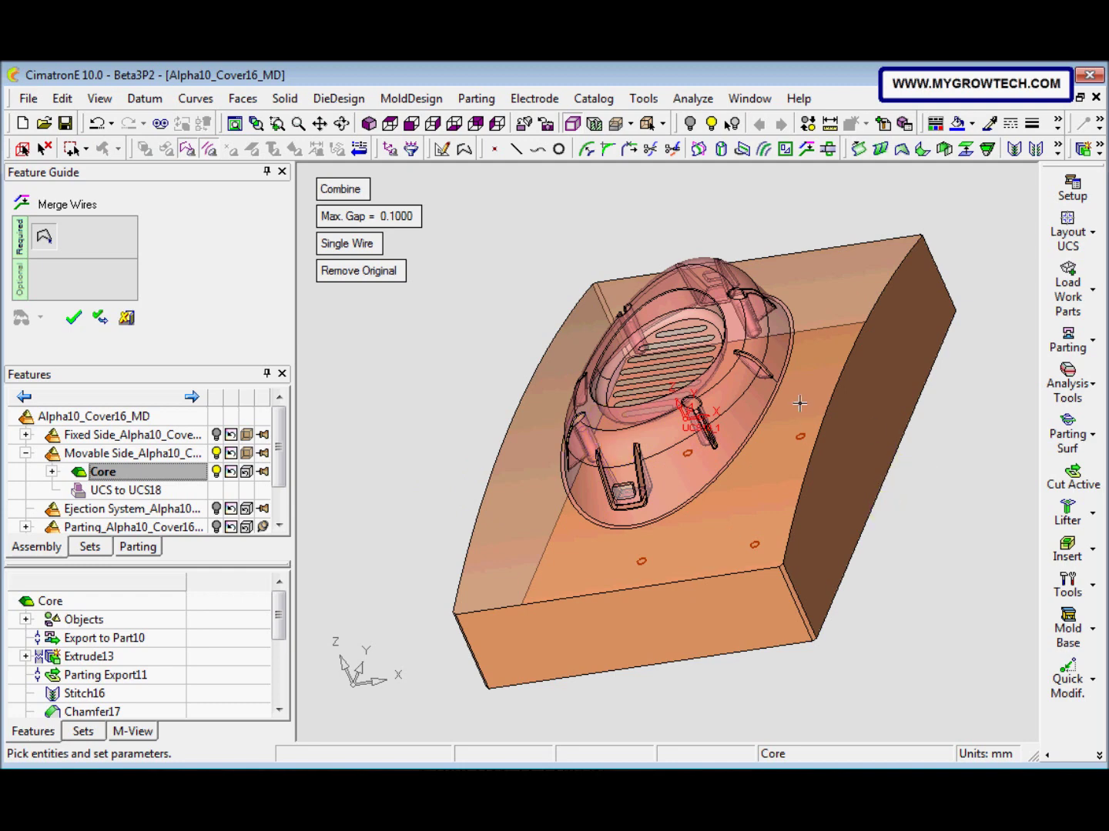
left_click(365, 254)
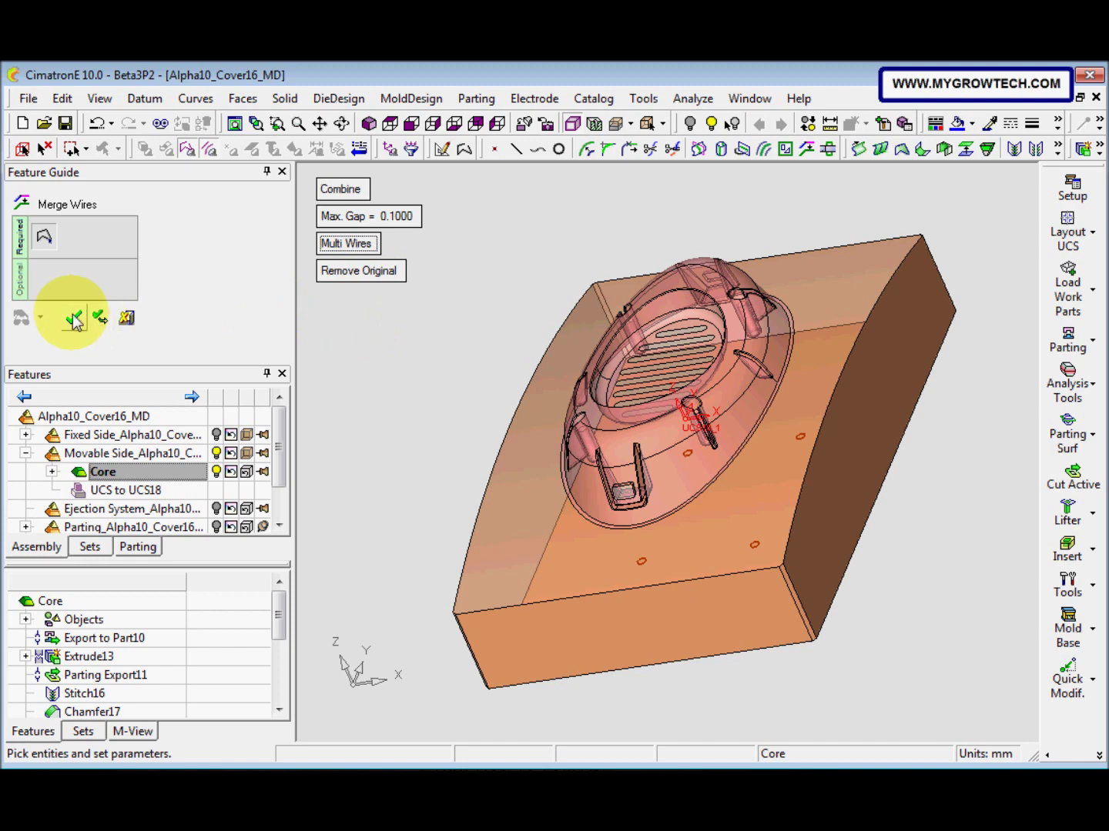
right_click(385, 341)
left_click(386, 342)
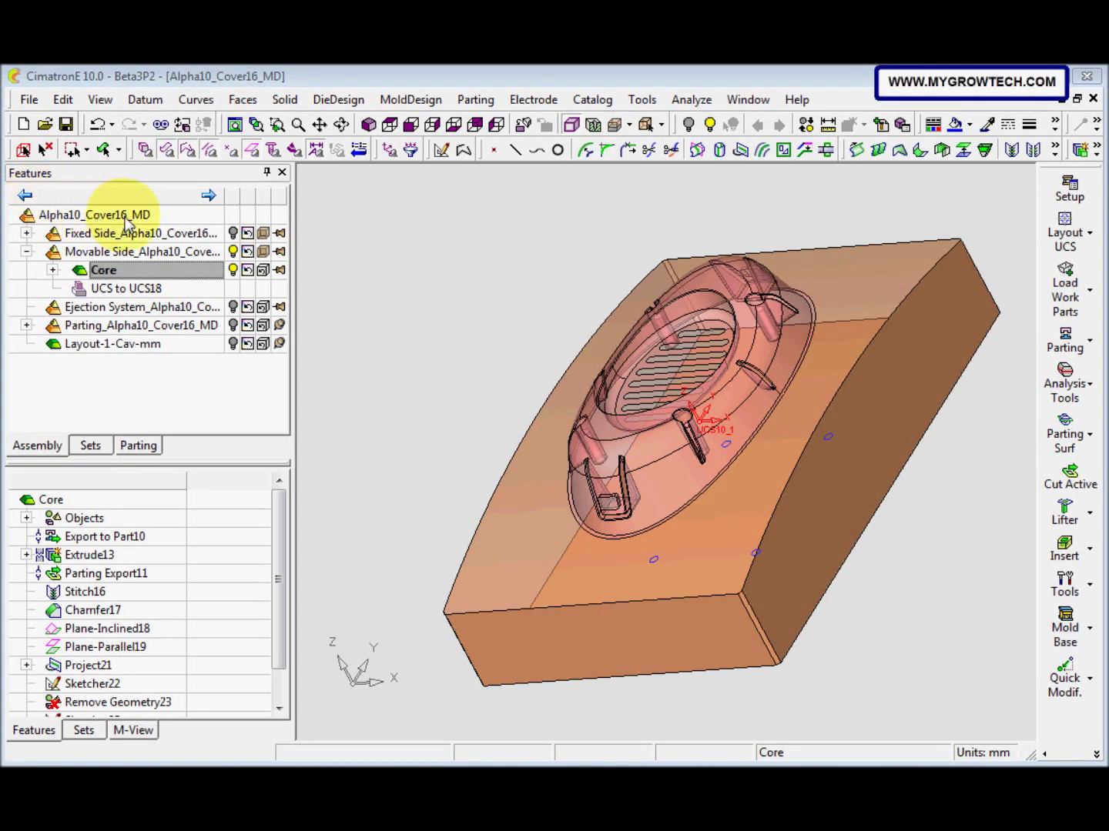
Activate the top-level assembly Alpha10_Cover16_MD
left_click(129, 217)
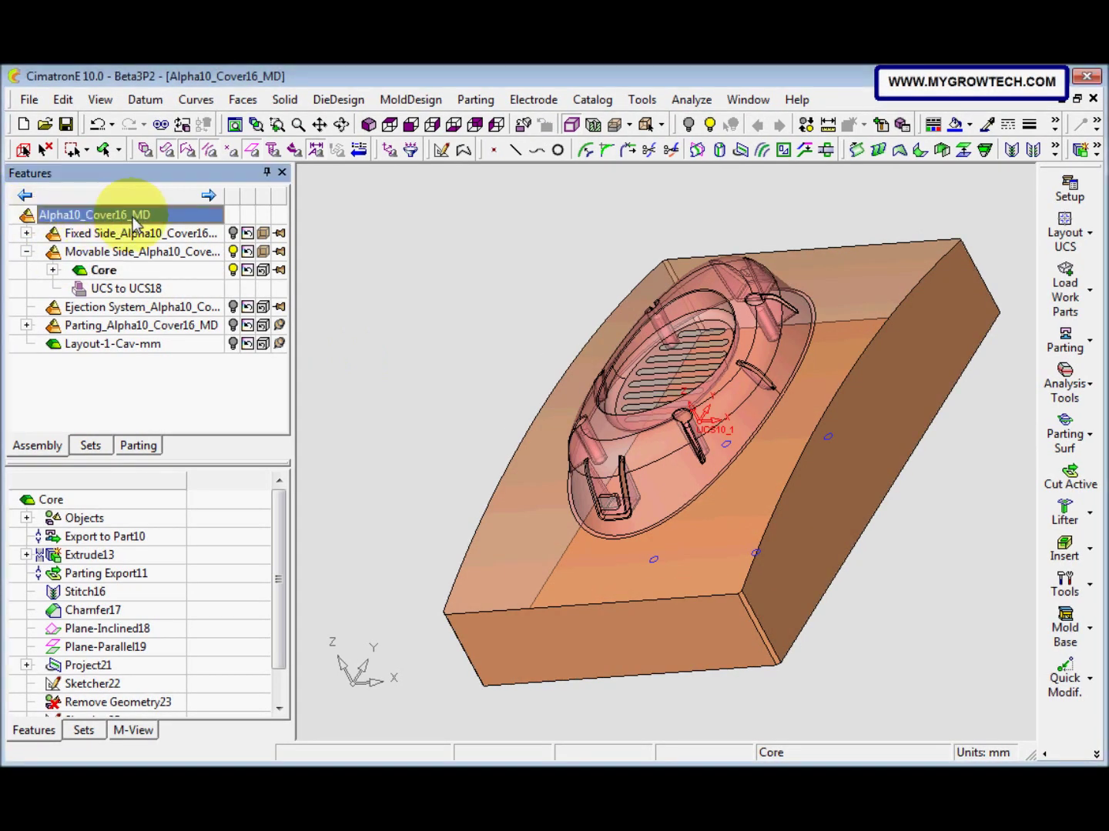
double_click(133, 218)
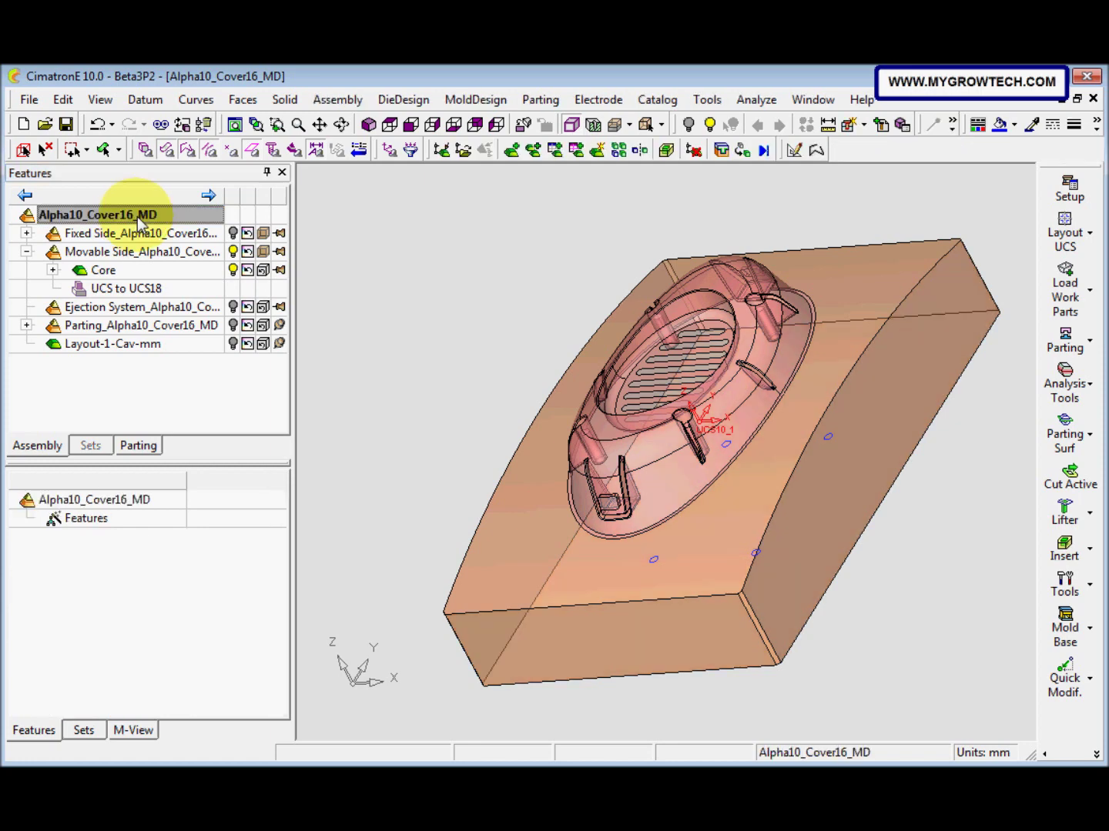
right_click(141, 221)
left_click(185, 230)
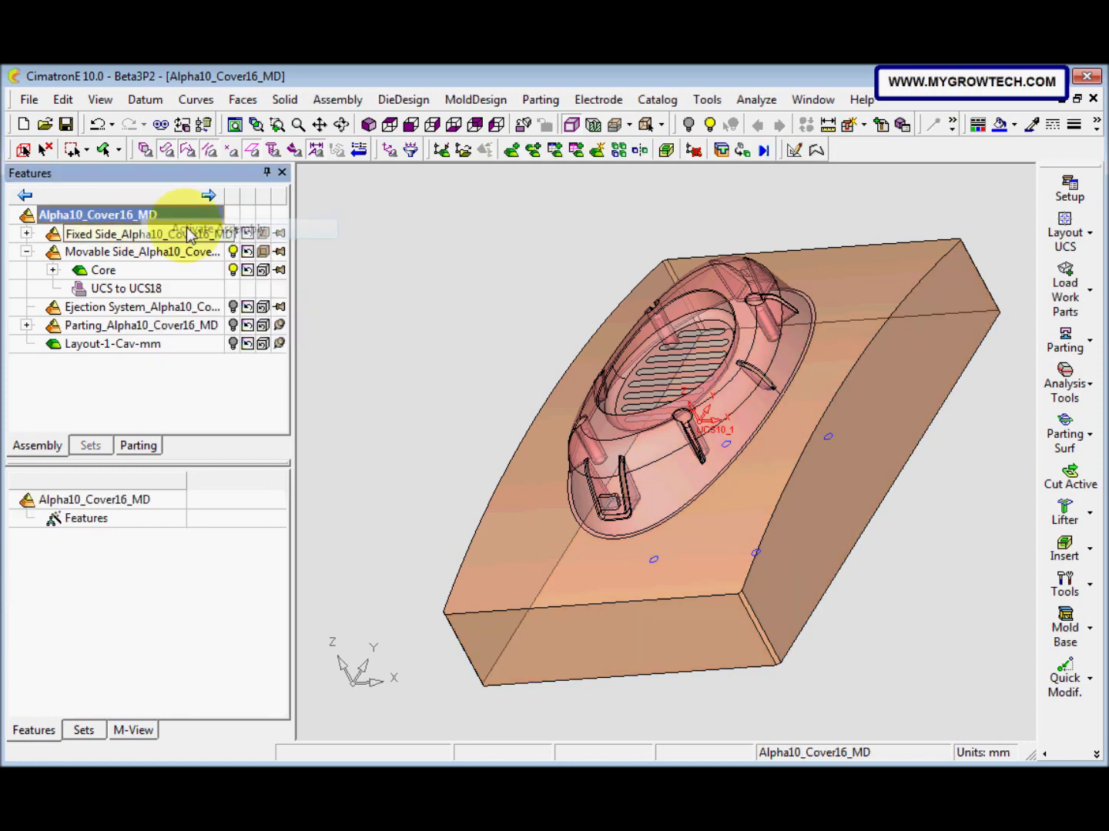
Start Extract Insert by Contour on the Core component and choose the four projected circles as dividing contours
left_click(326, 102)
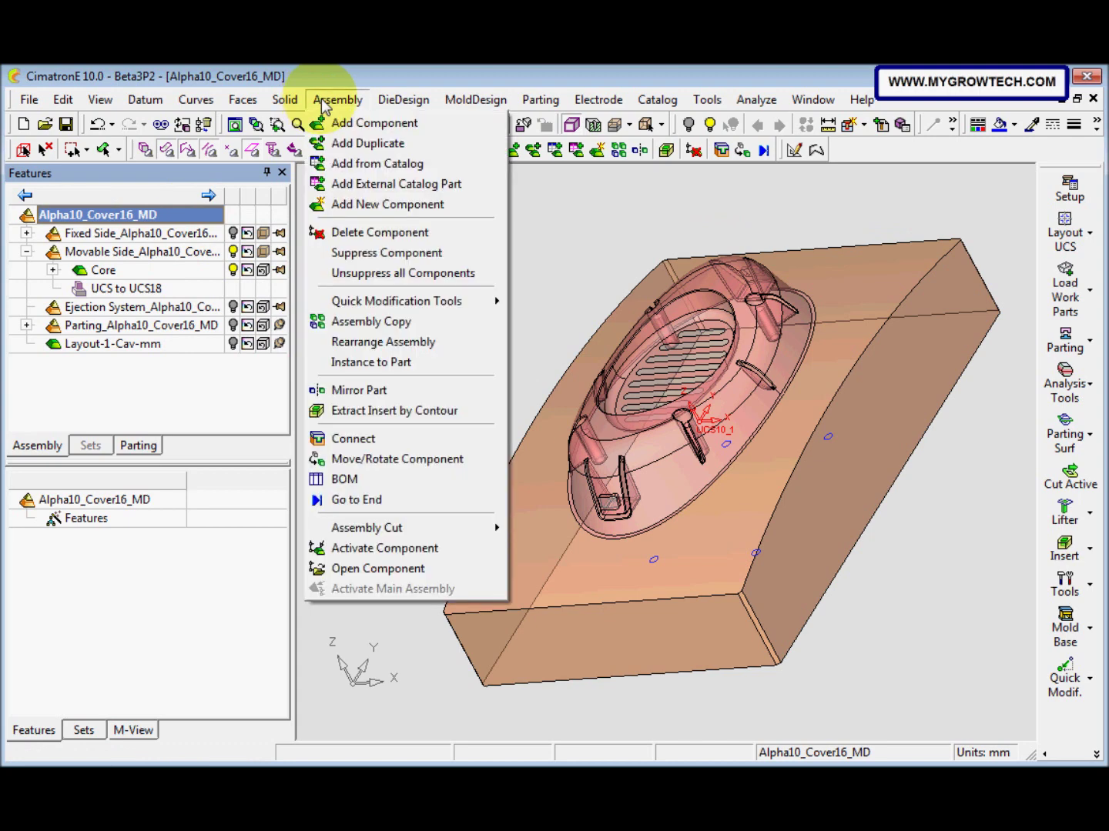
left_click(399, 415)
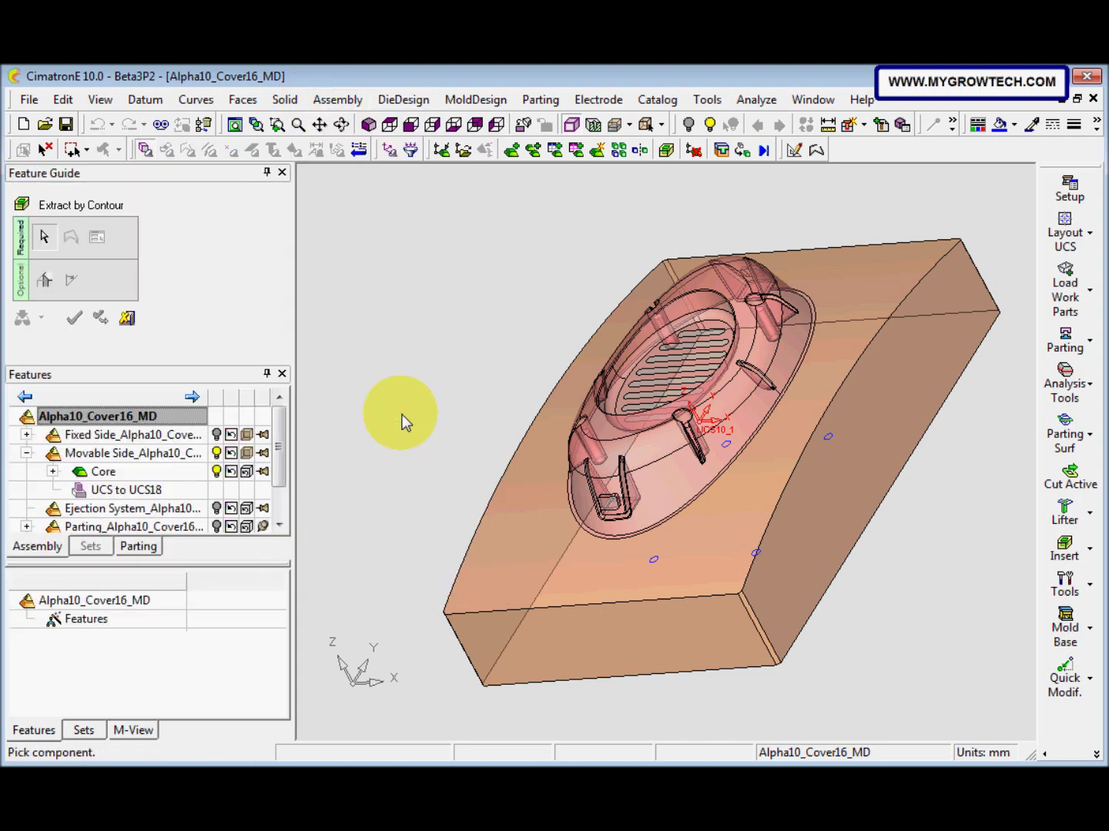
left_click(532, 550)
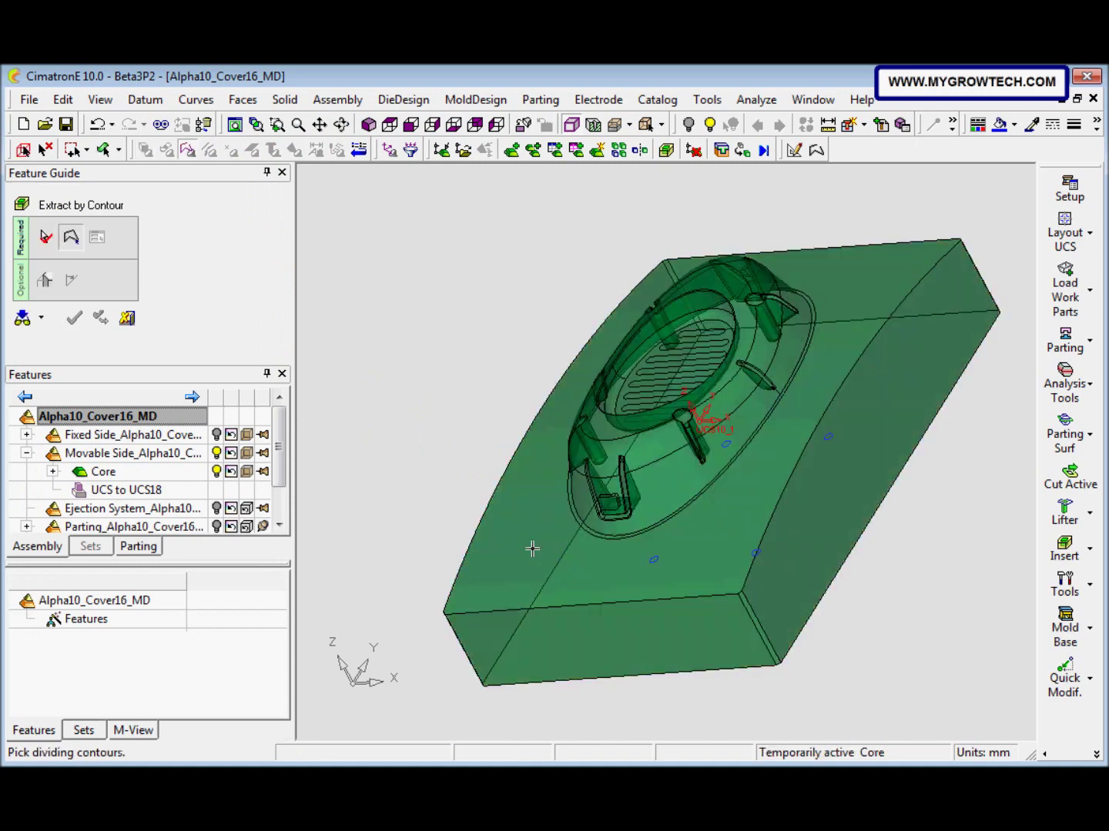
left_click(495, 457)
left_click(654, 560)
left_click(727, 447)
left_click(828, 439)
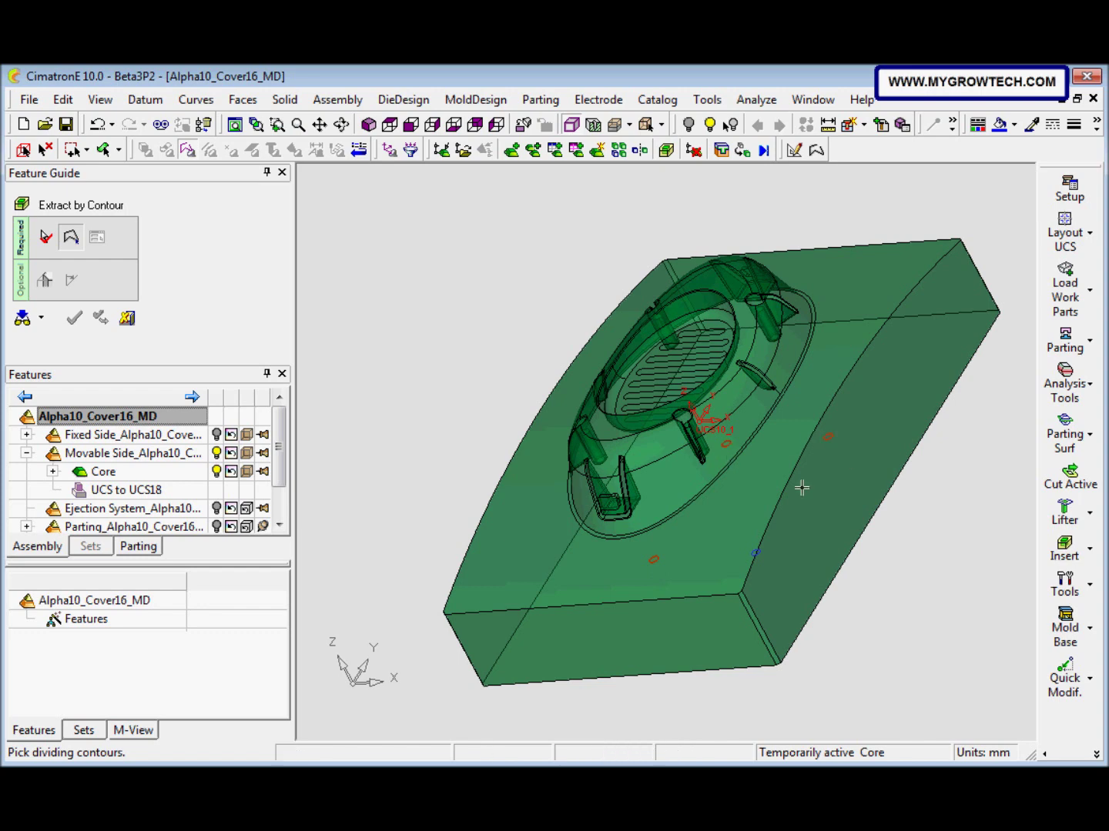
left_click(758, 552)
left_click(570, 350)
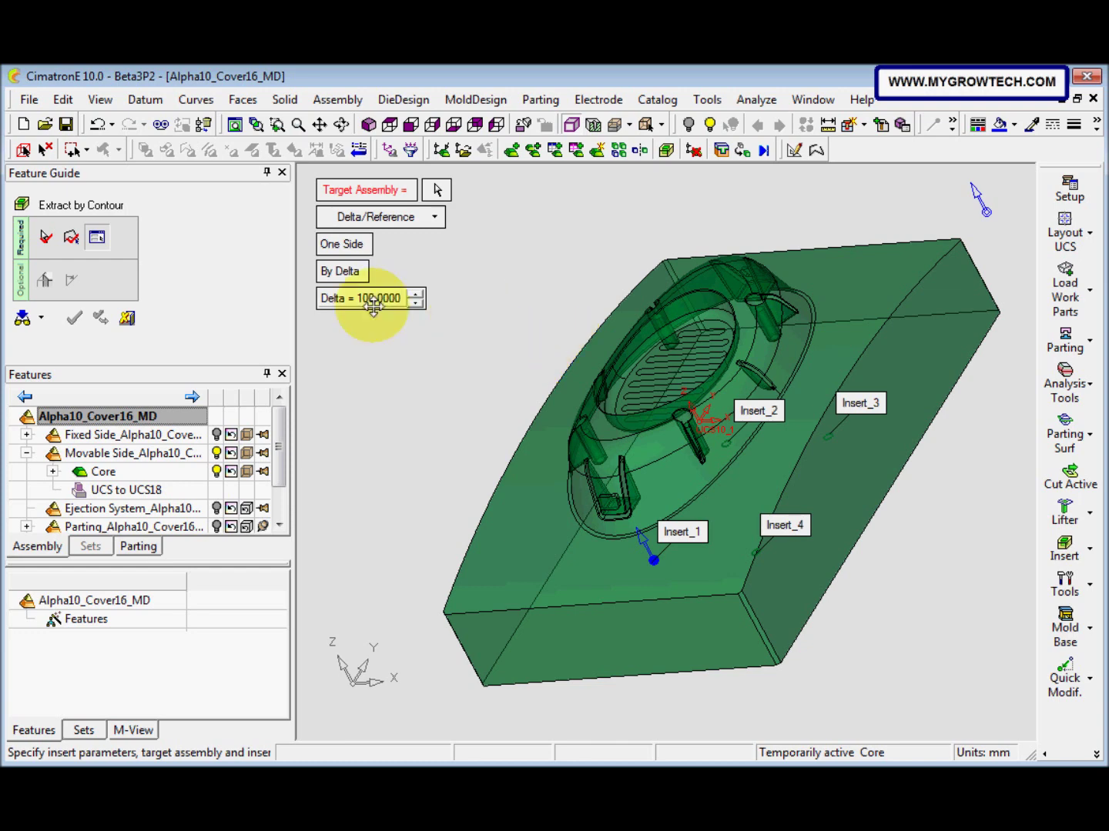
Set Movable Side_Alpha10_Cover16_MD as the target assembly for the inserts and choose the Delta/Reference extent option
left_click(162, 455)
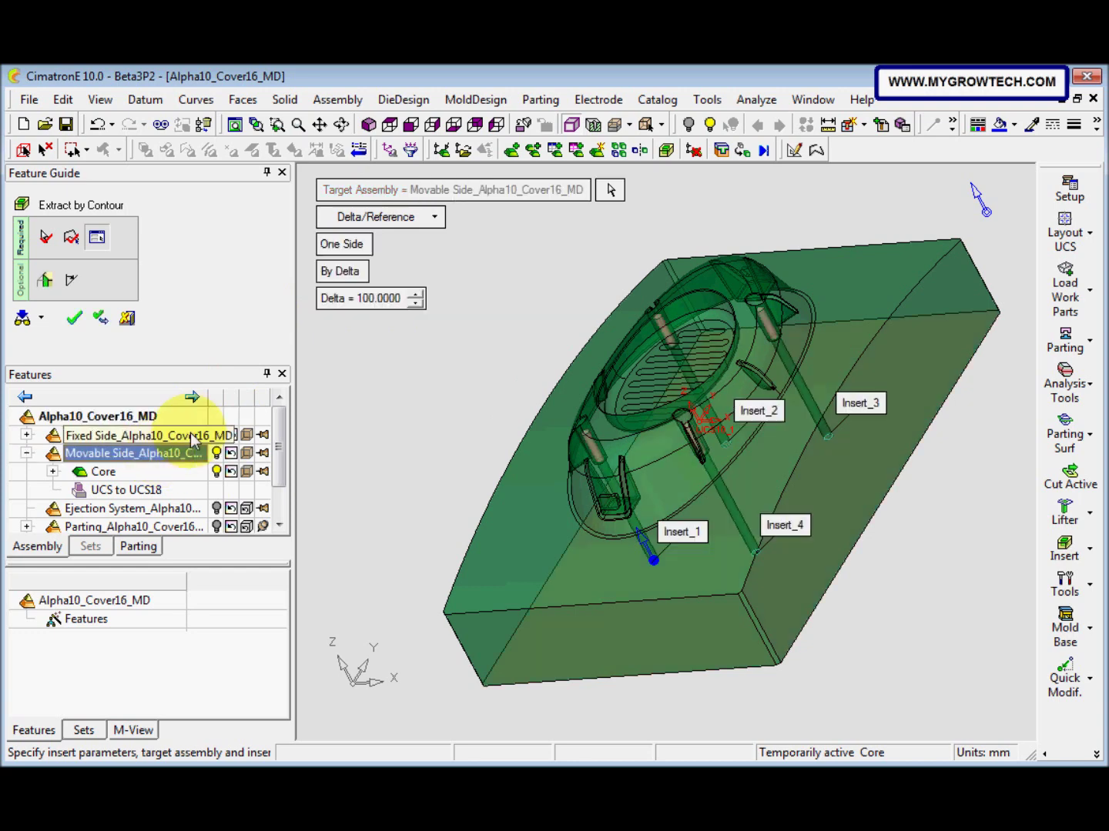
left_click(434, 218)
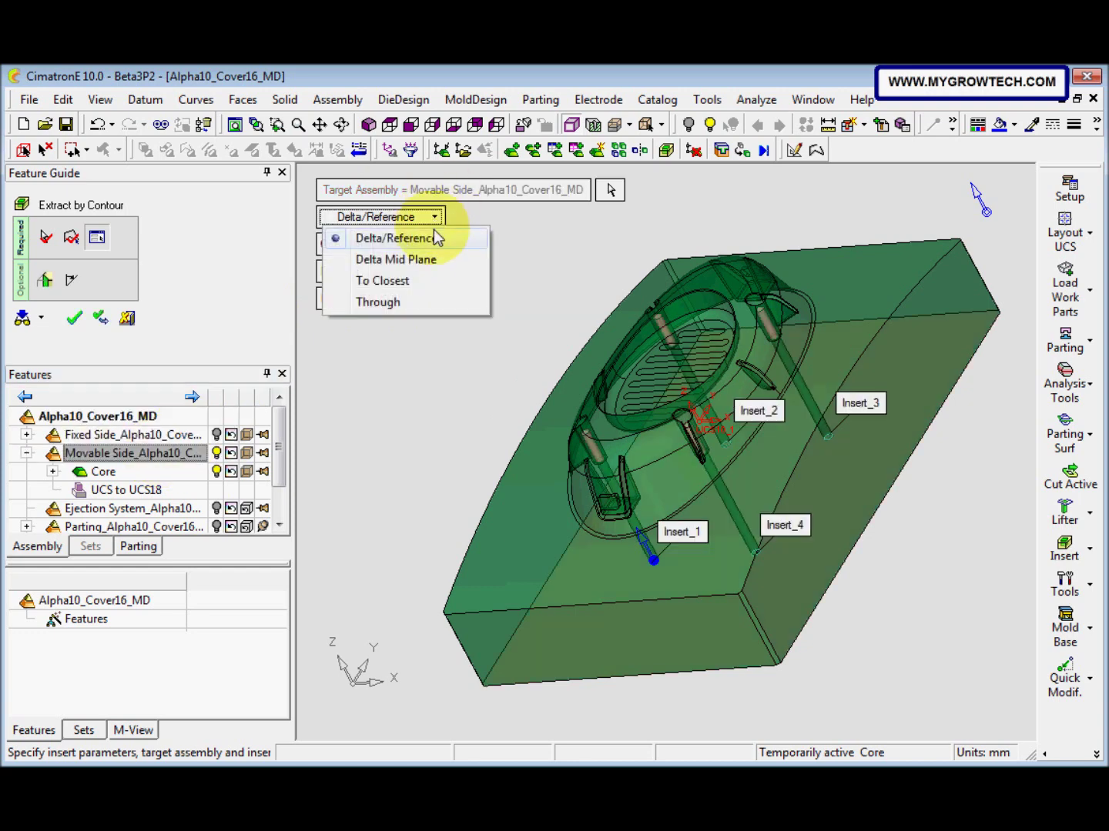
left_click(437, 241)
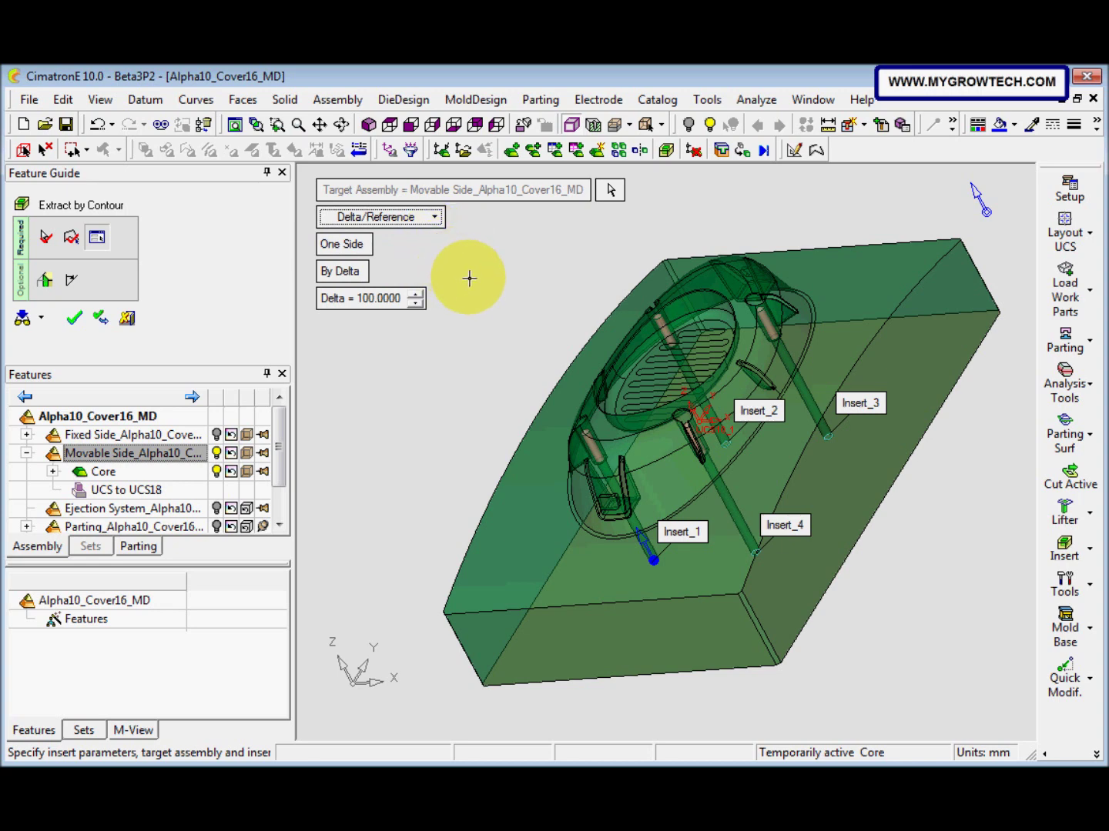
Apply the four-insert contour extraction from the Core with a one-sided delta of 100
middle_click(470, 279)
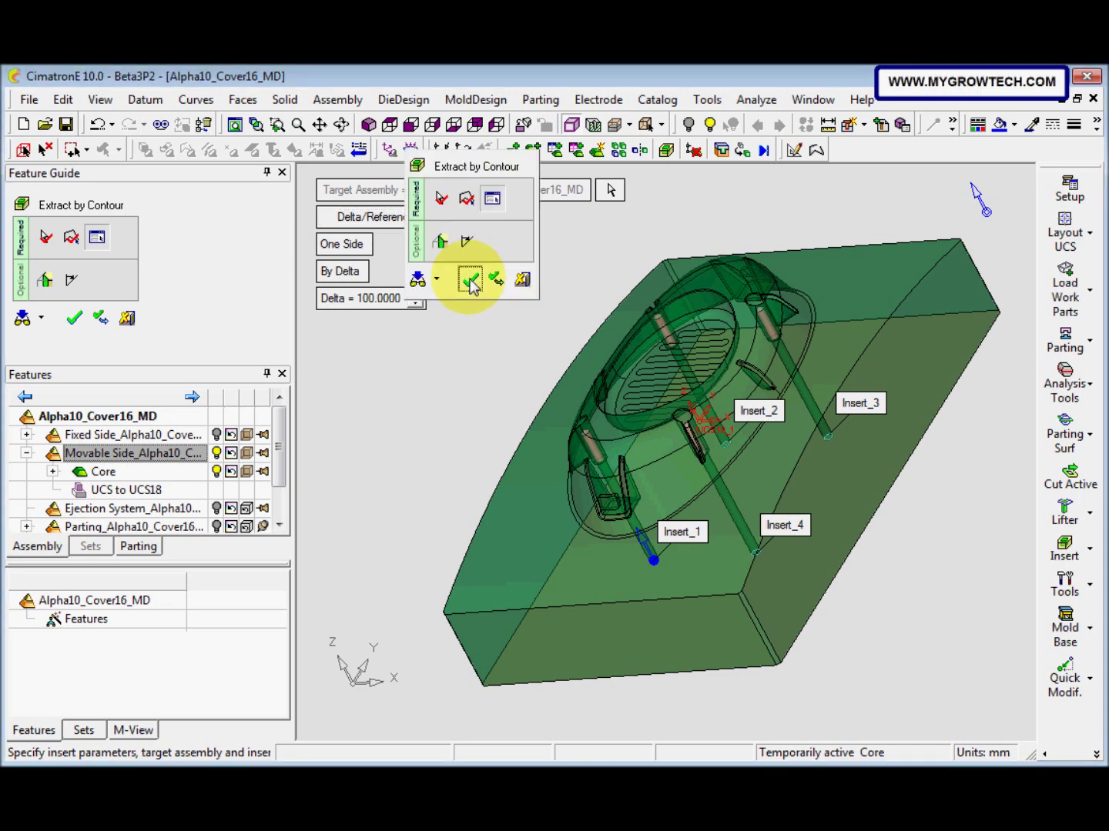
left_click(471, 283)
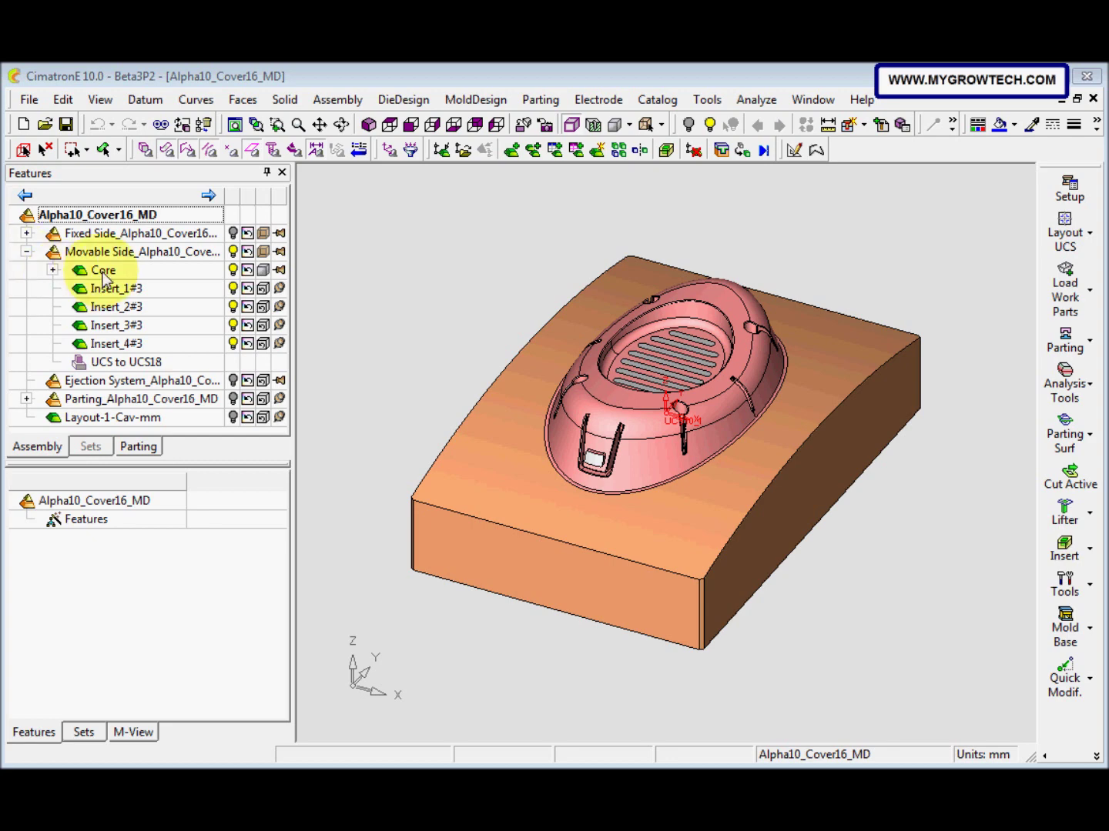
Activate the Core component and unhide its two large datum planes and the small lifter contour
right_click(106, 276)
left_click(167, 287)
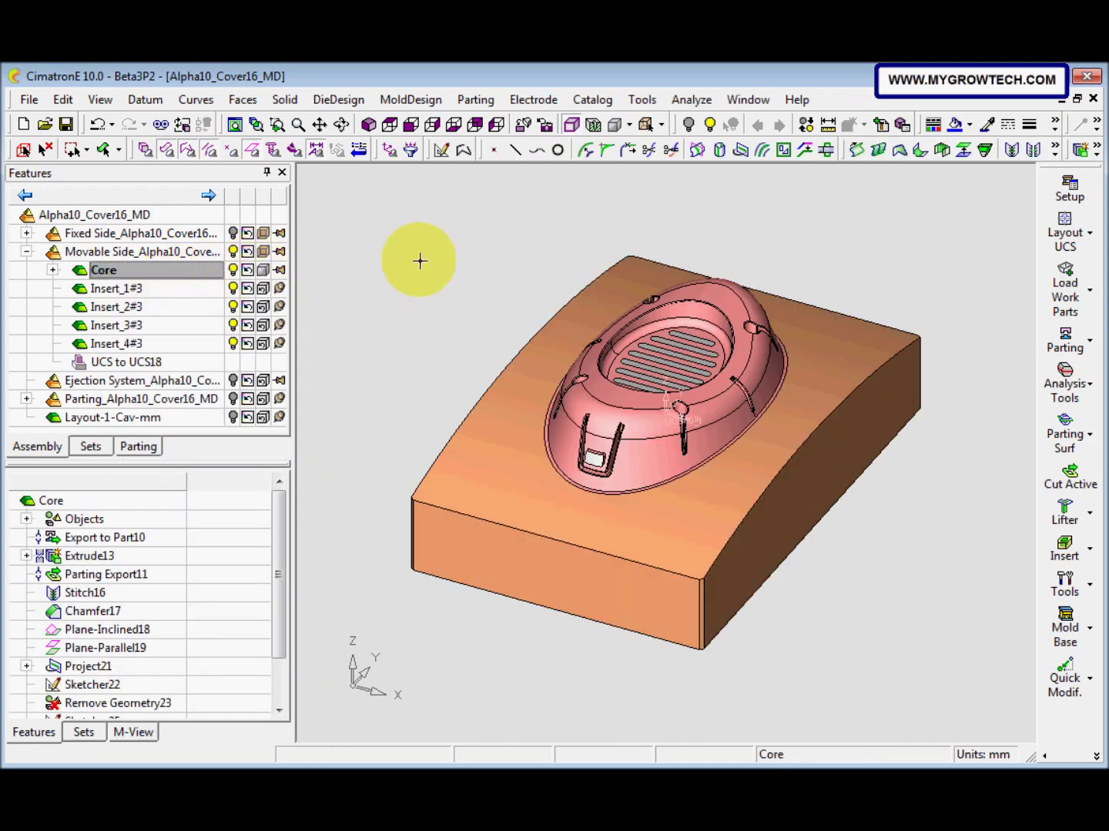
left_click(710, 127)
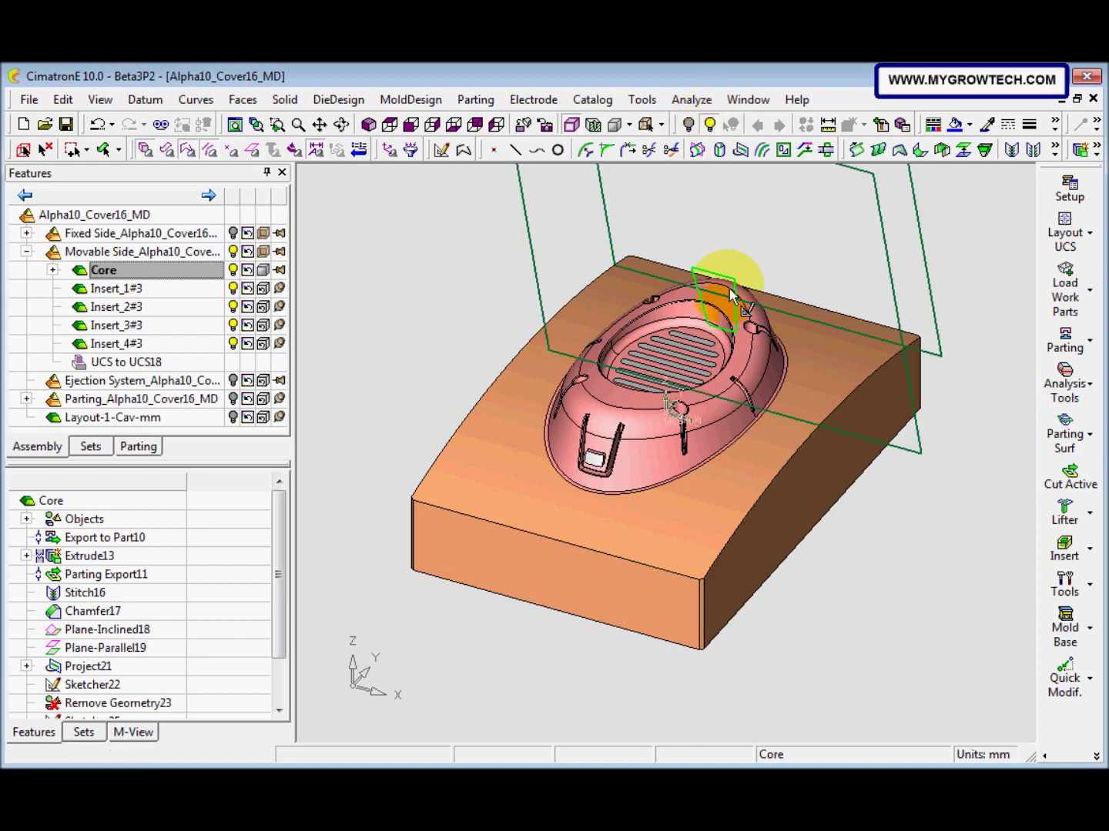
middle_click_drag(745, 371, 662, 408)
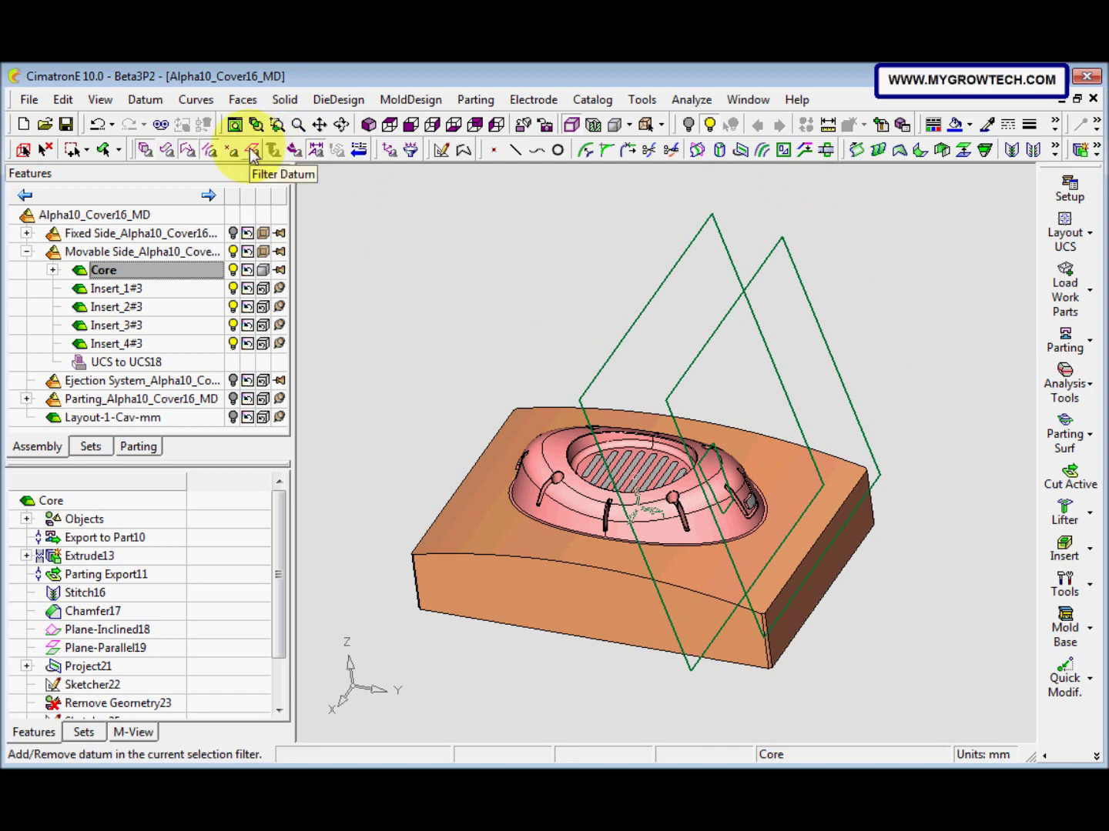
left_click(620, 350)
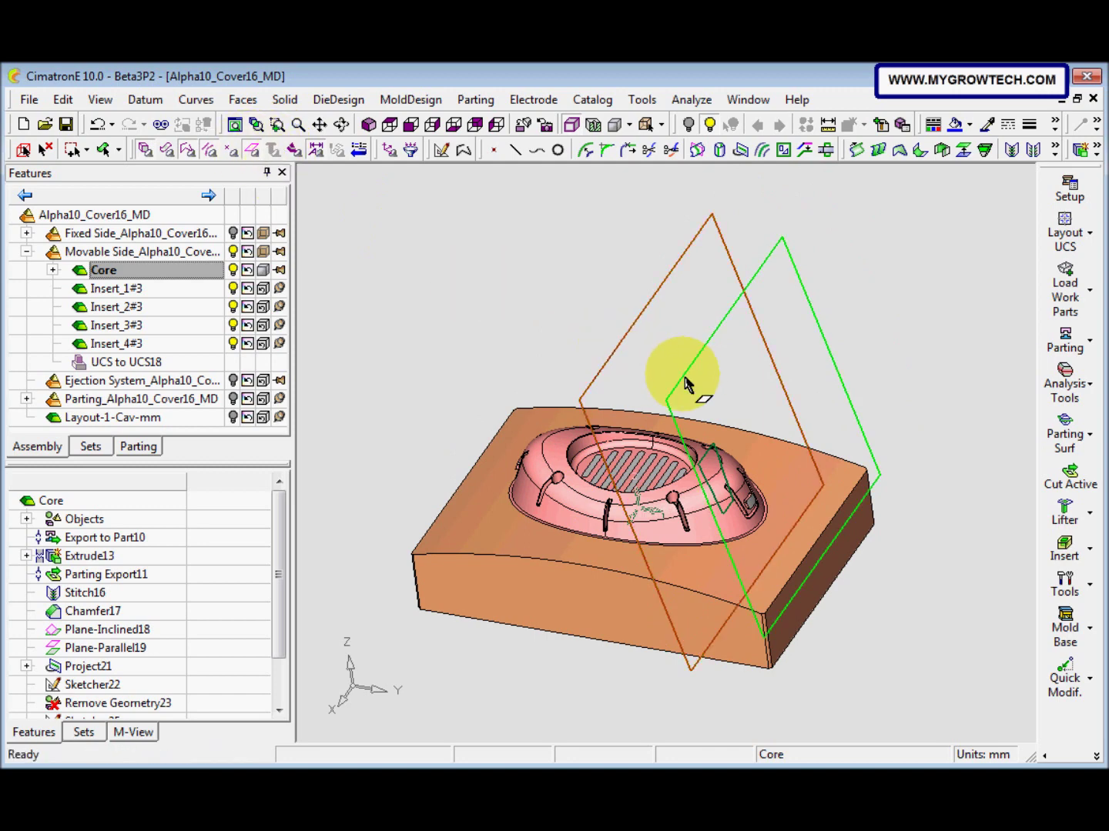
left_click(687, 384)
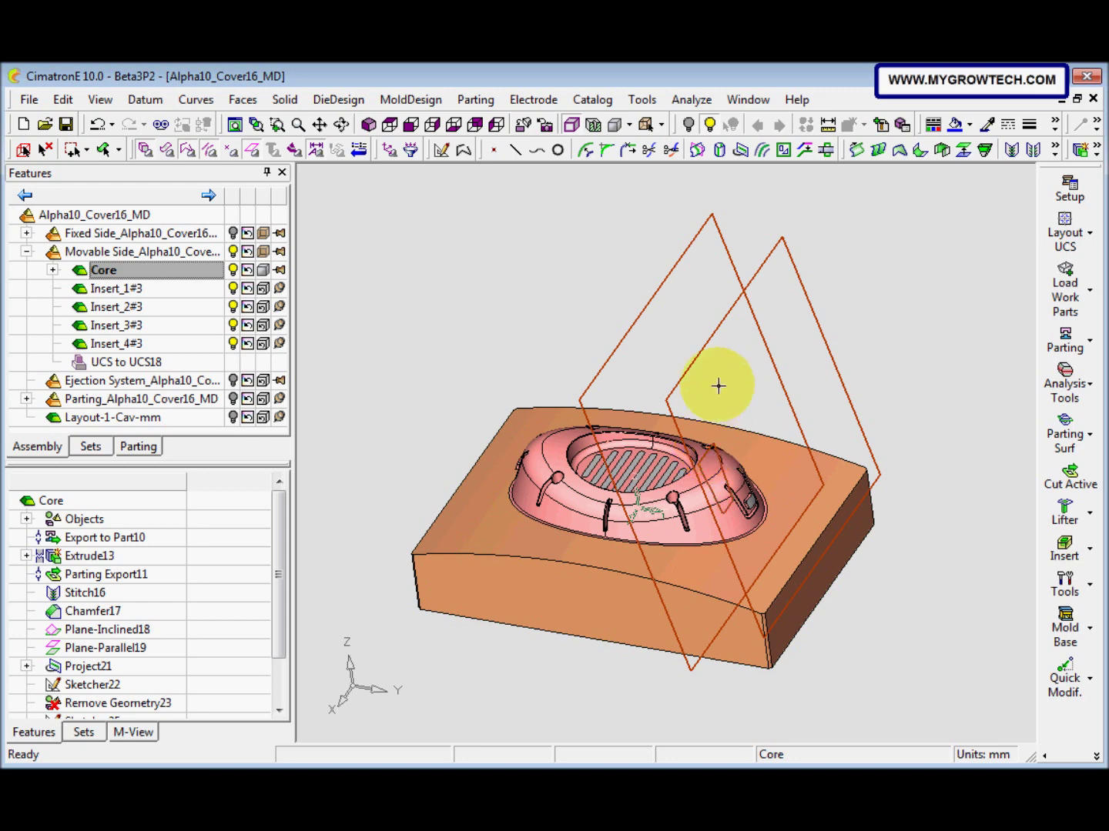
left_click(692, 325)
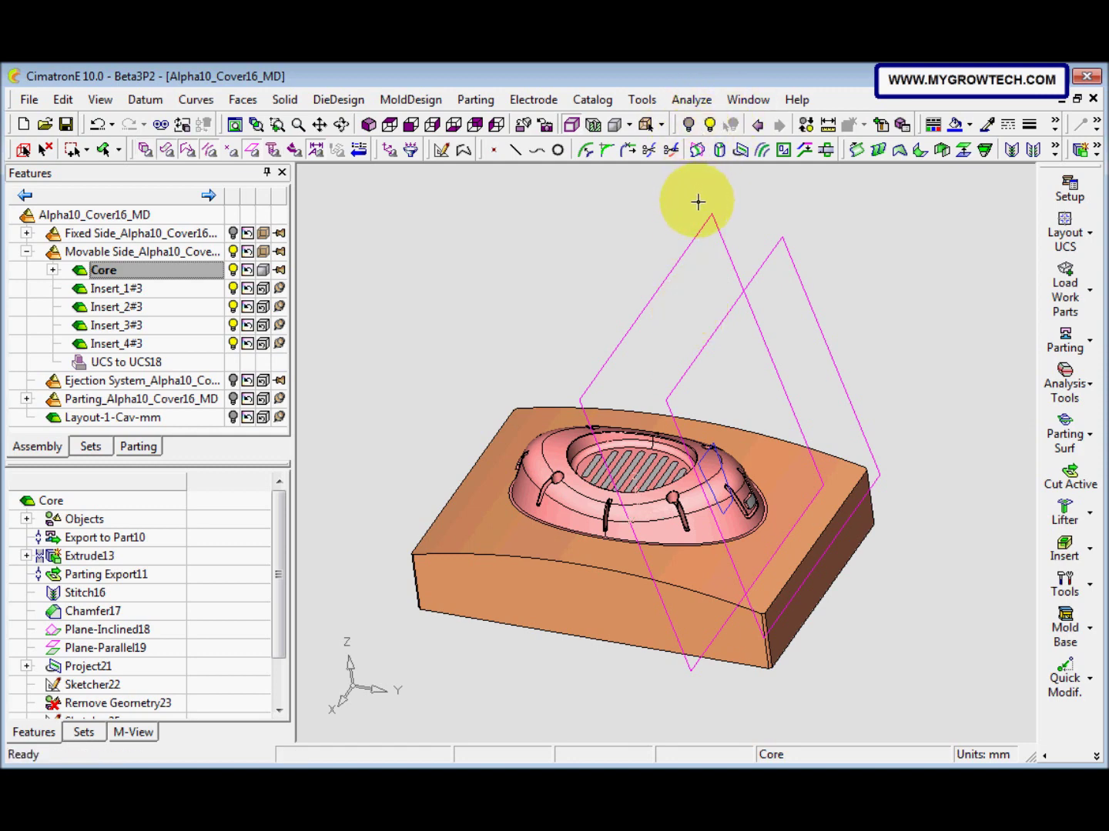
Activate the top-level assembly Alpha10_Cover16_MD again
double_click(150, 216)
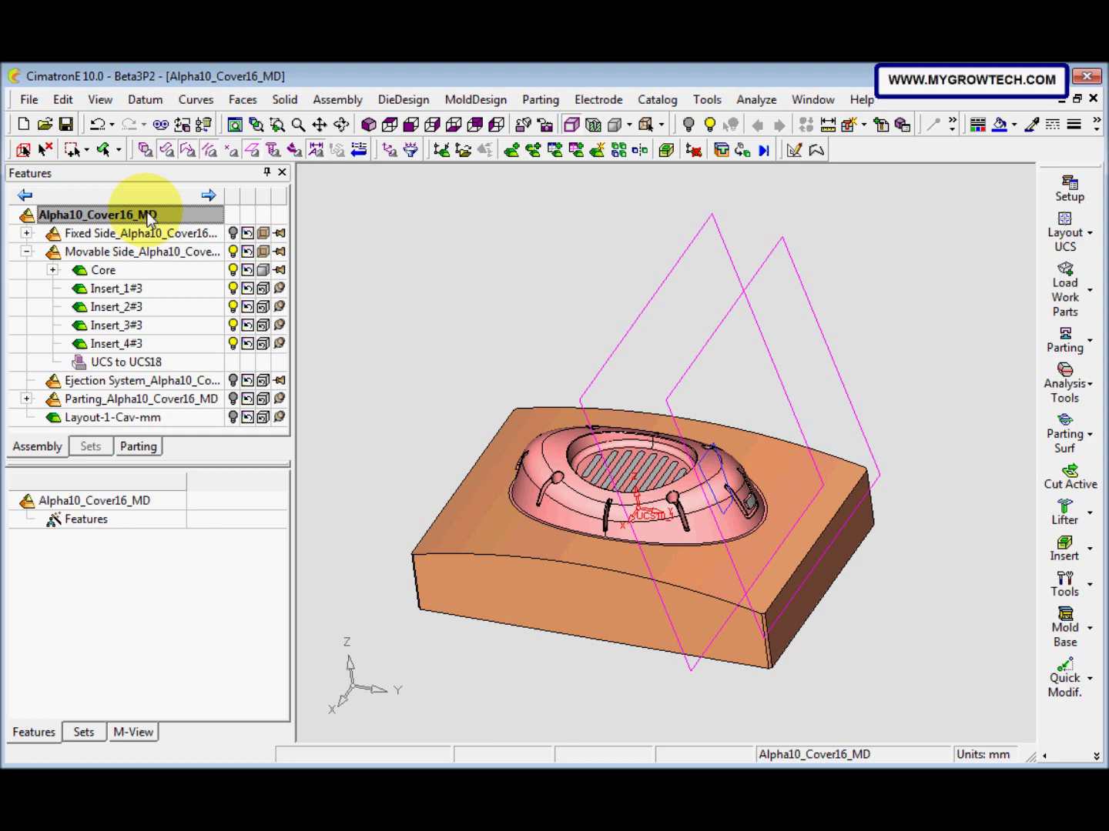
right_click(150, 219)
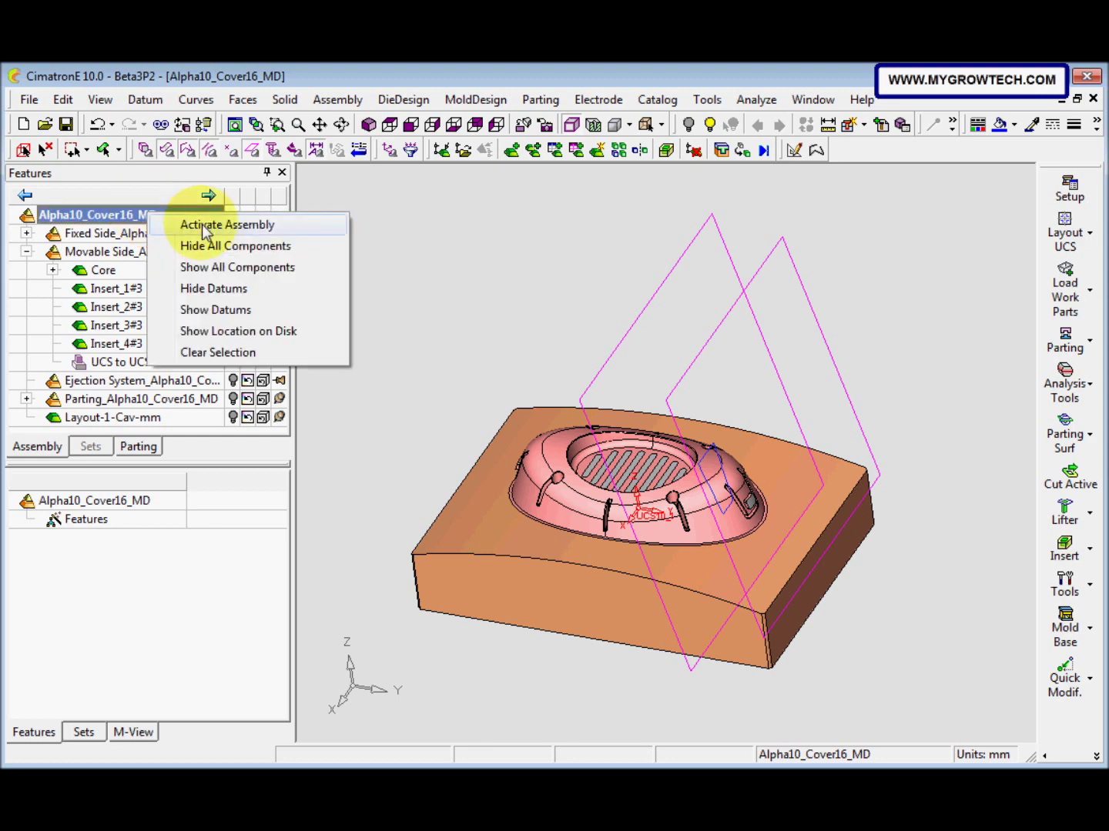
left_click(206, 228)
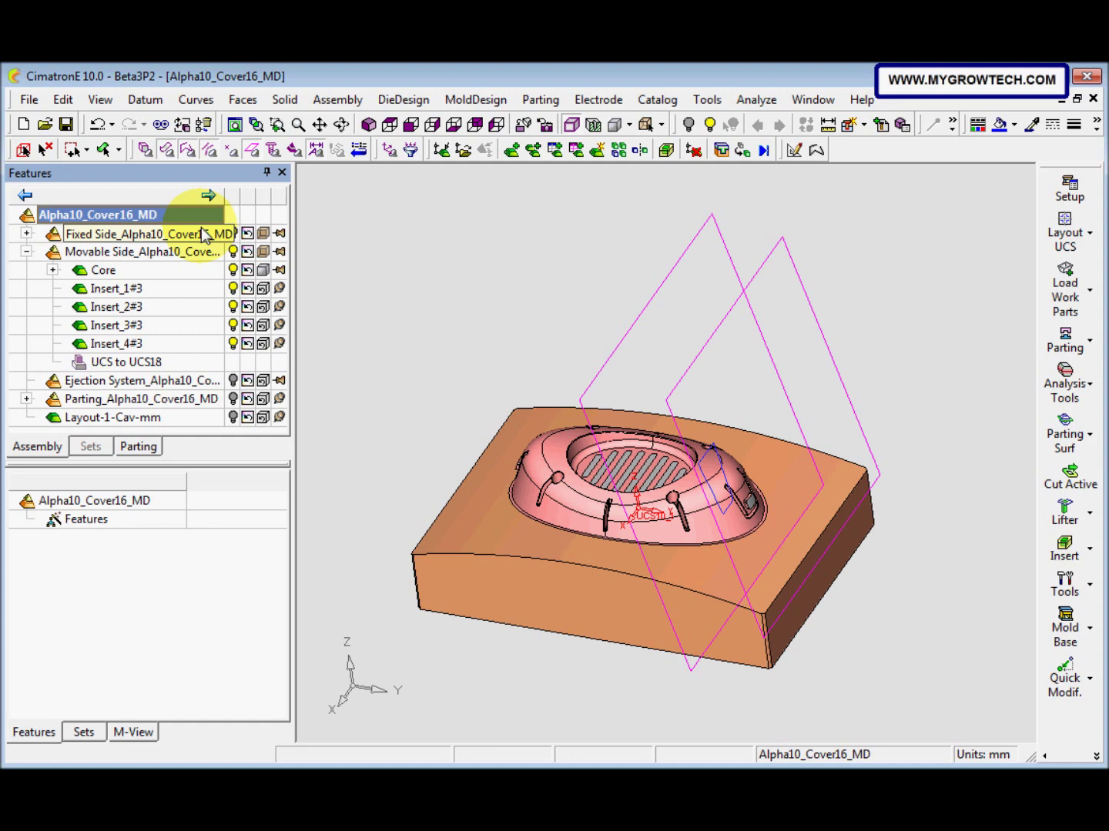
Start Extract Insert by Contour on the Core component and choose the unhidden lifter contour as the dividing contour
left_click(337, 100)
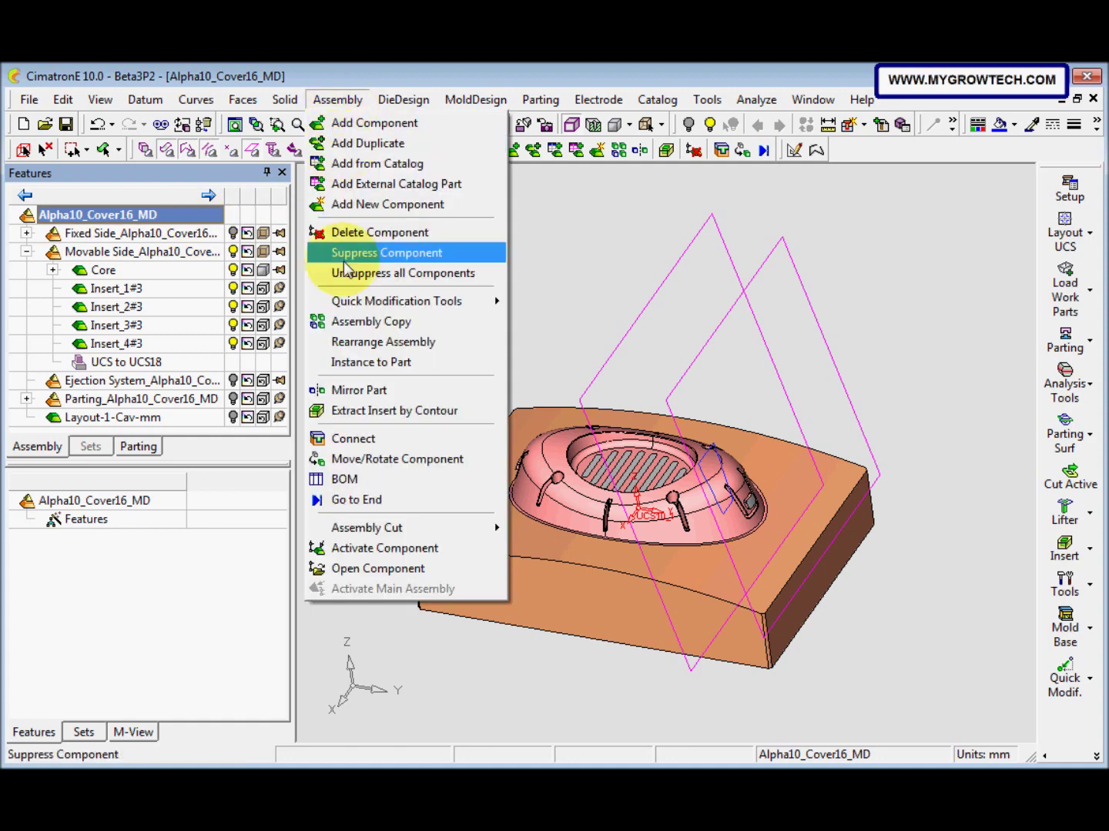
left_click(392, 416)
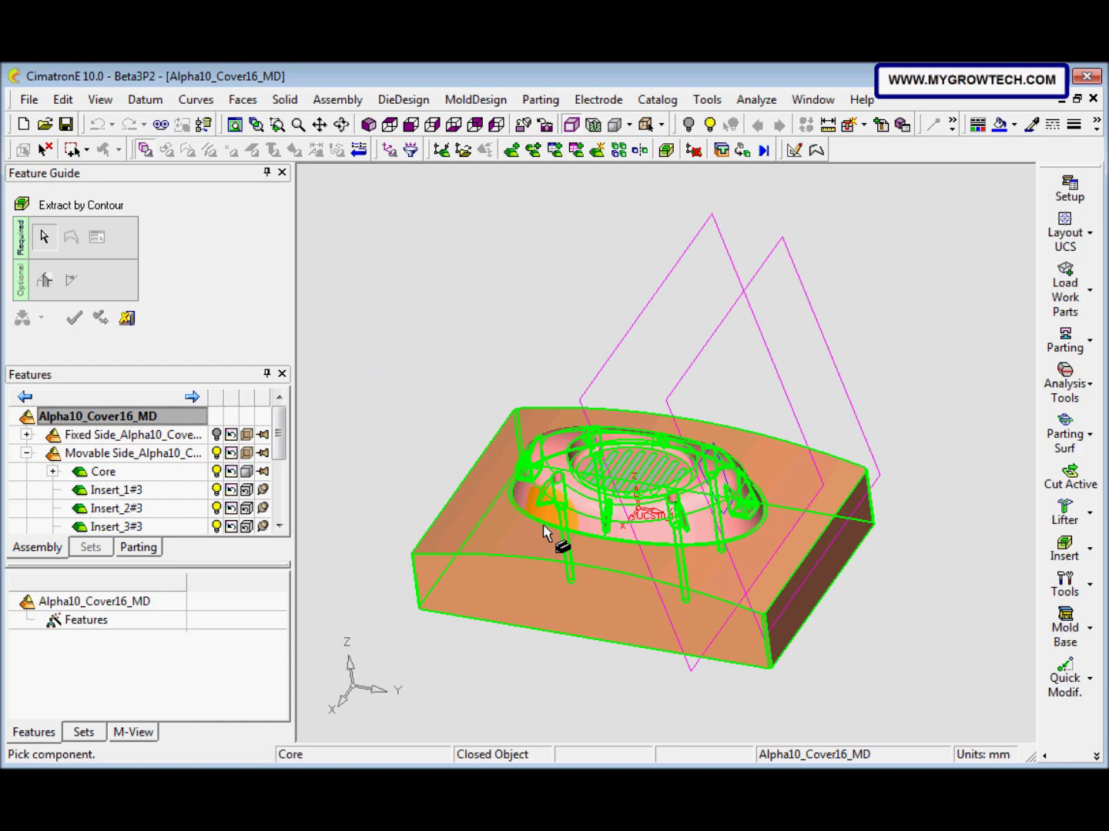
left_click(543, 531)
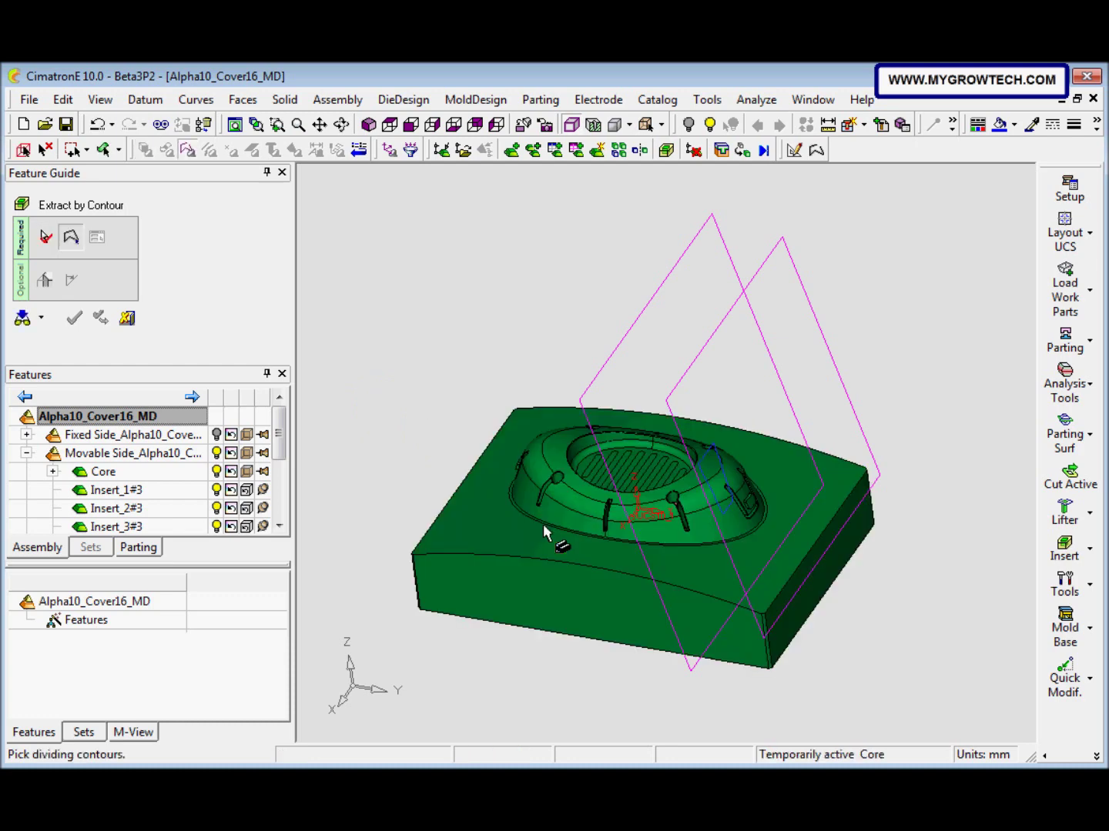
left_click(707, 466)
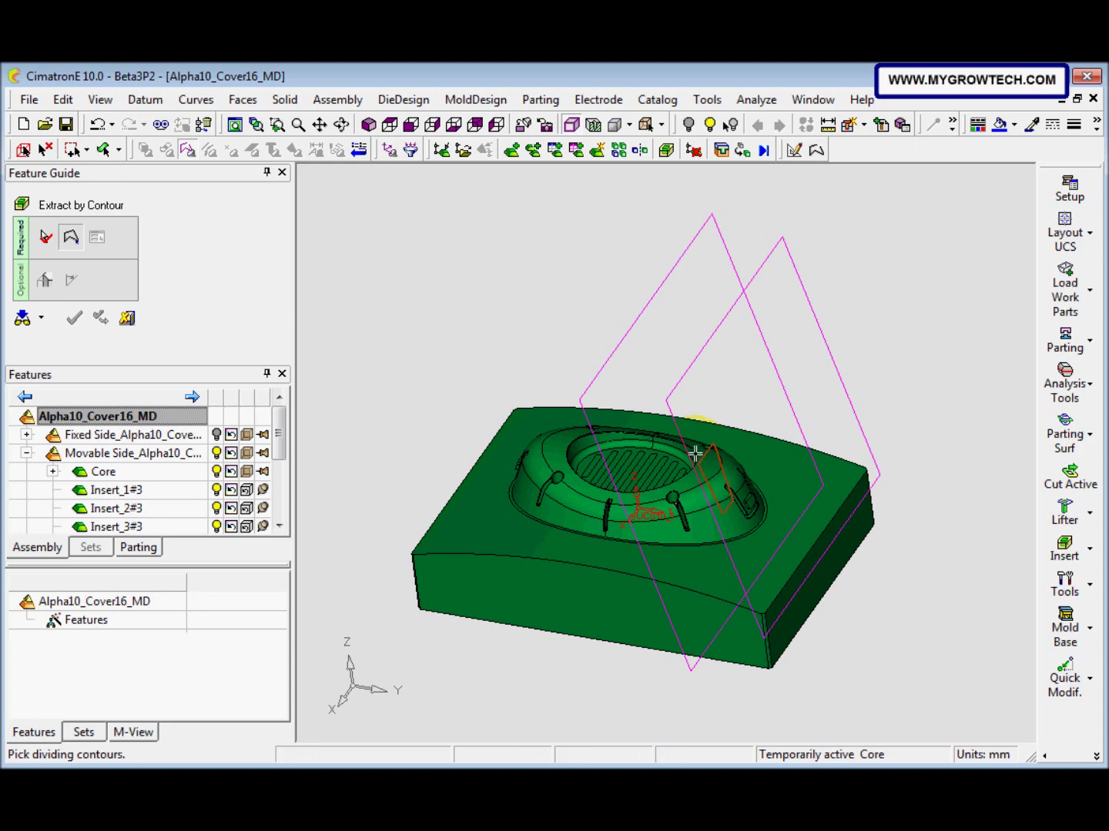
middle_click(587, 361)
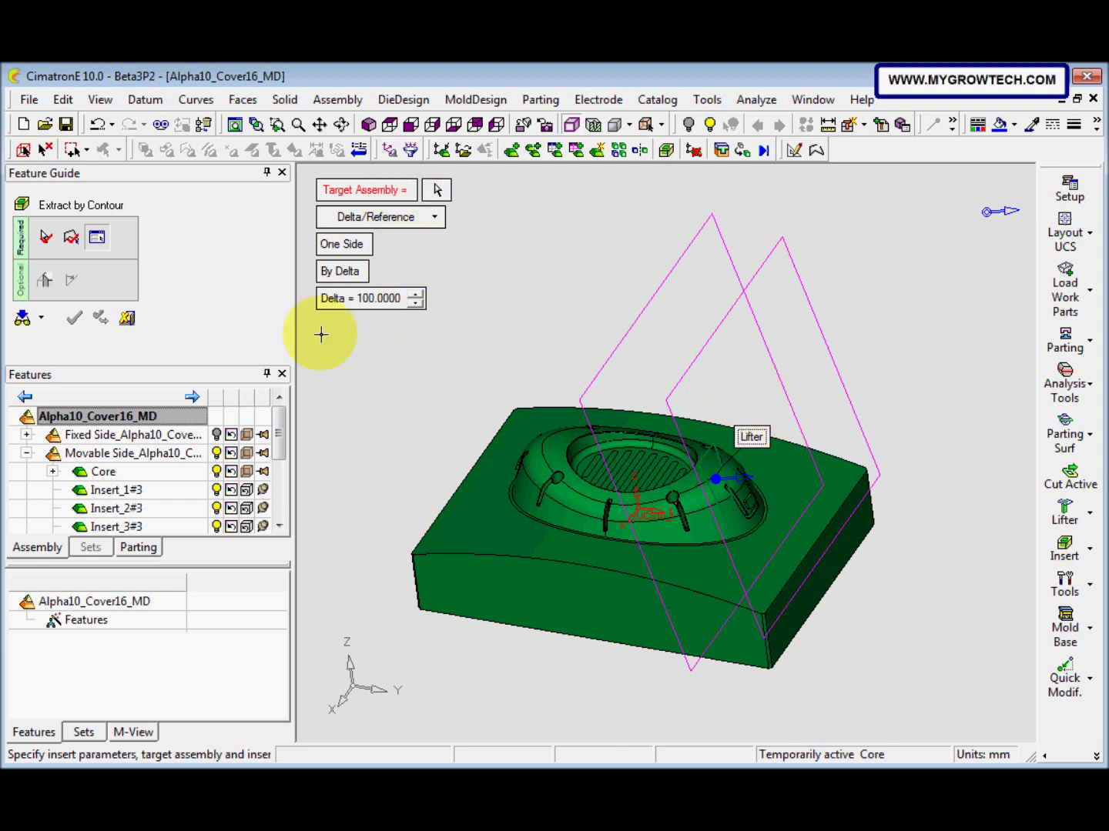
Extract the lifter into target assembly Movable Side_Alpha10_Cover16_MD with the extraction direction set along Y
left_click(149, 461)
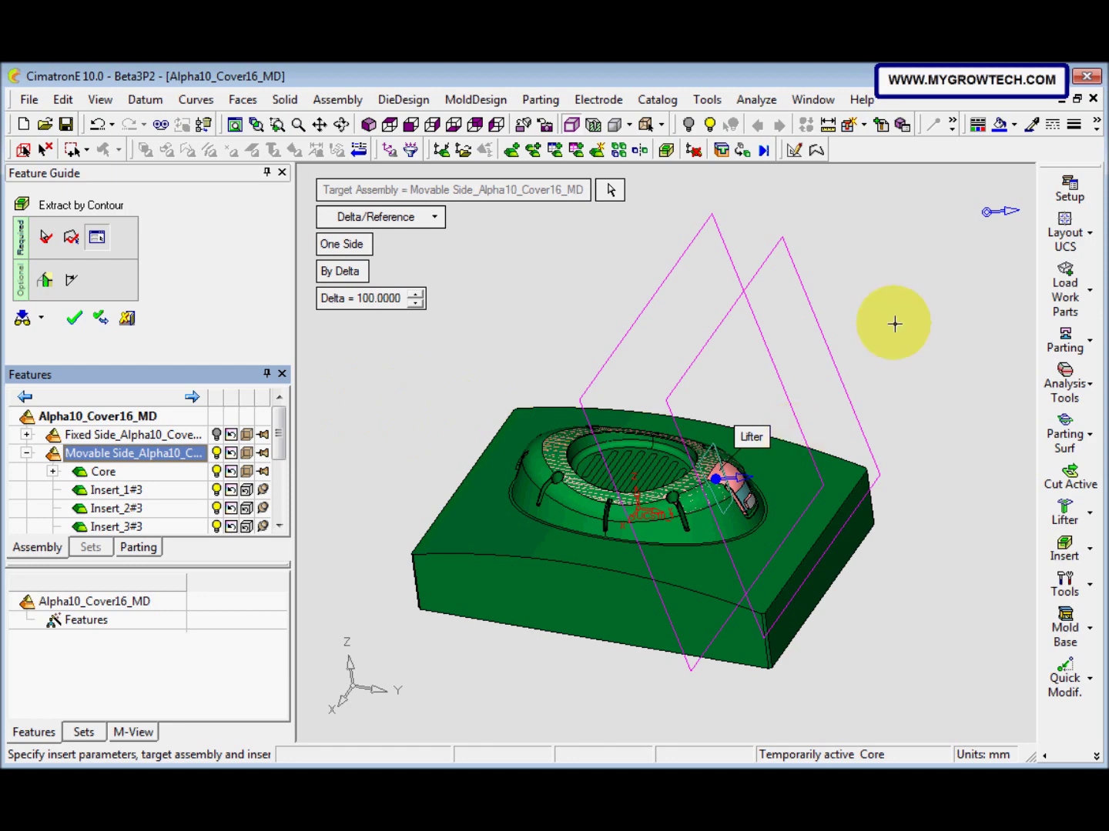
right_click(987, 212)
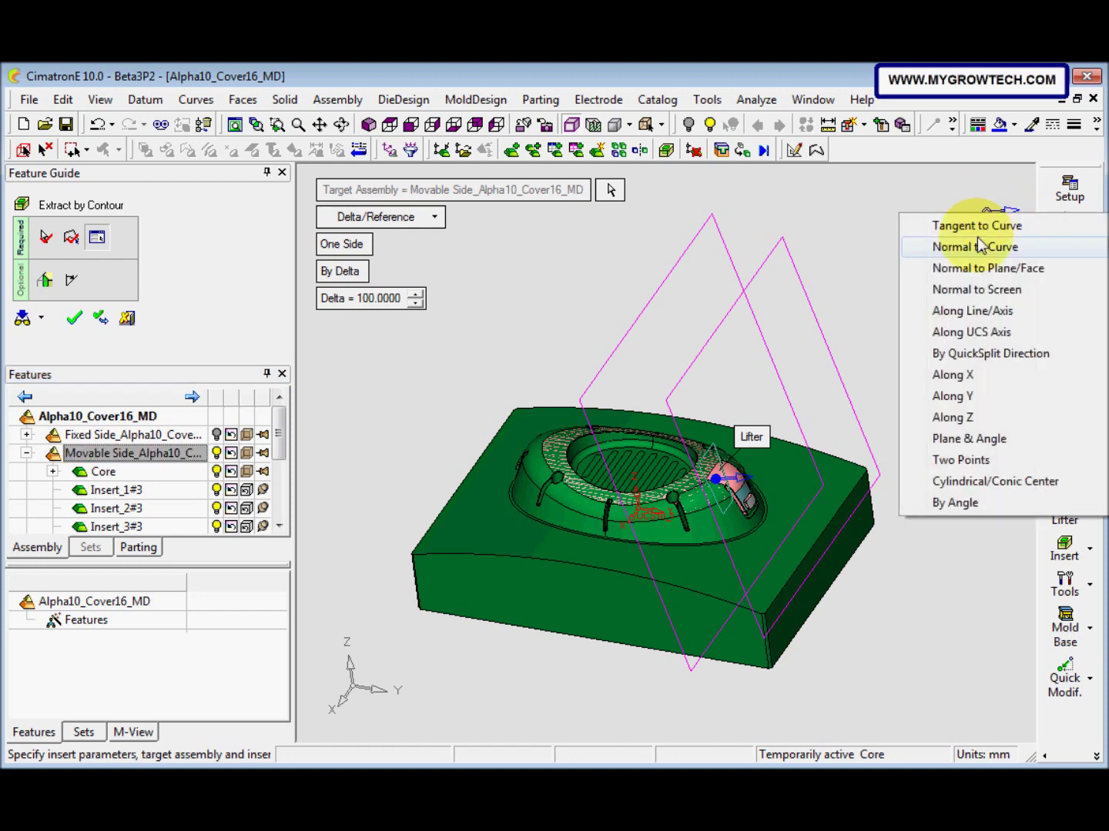
left_click(952, 397)
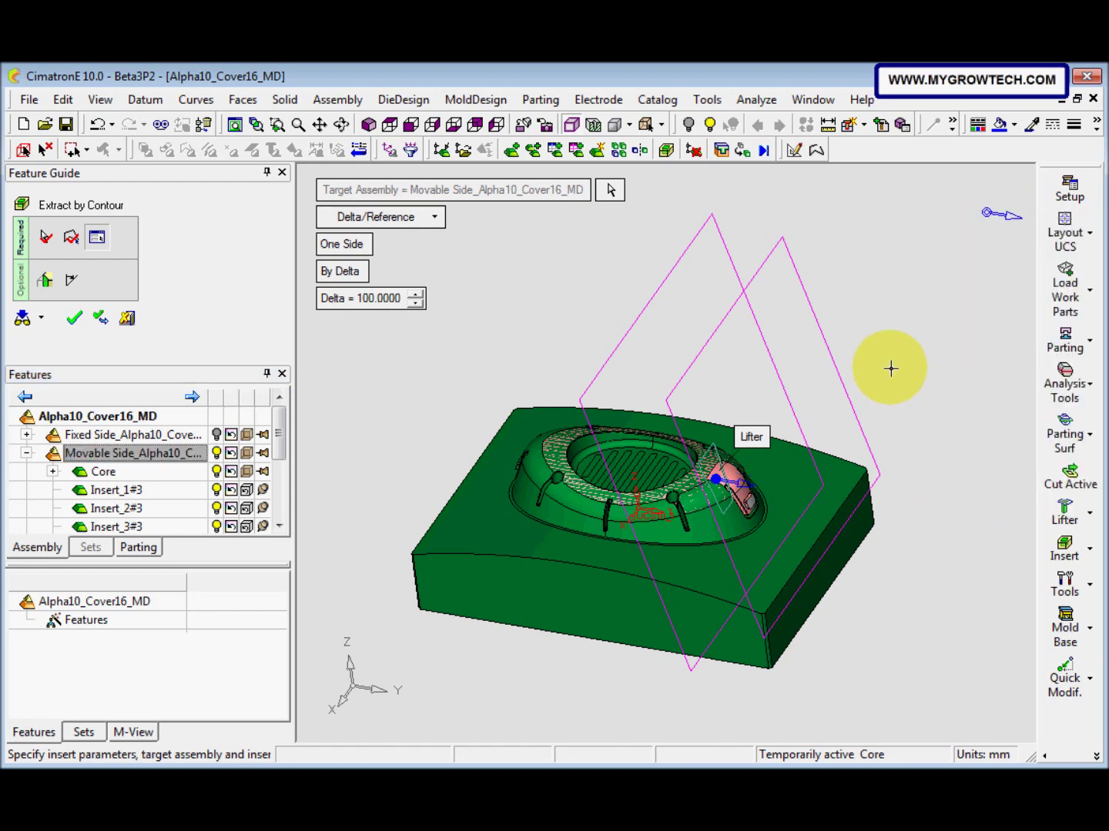
right_click(851, 324)
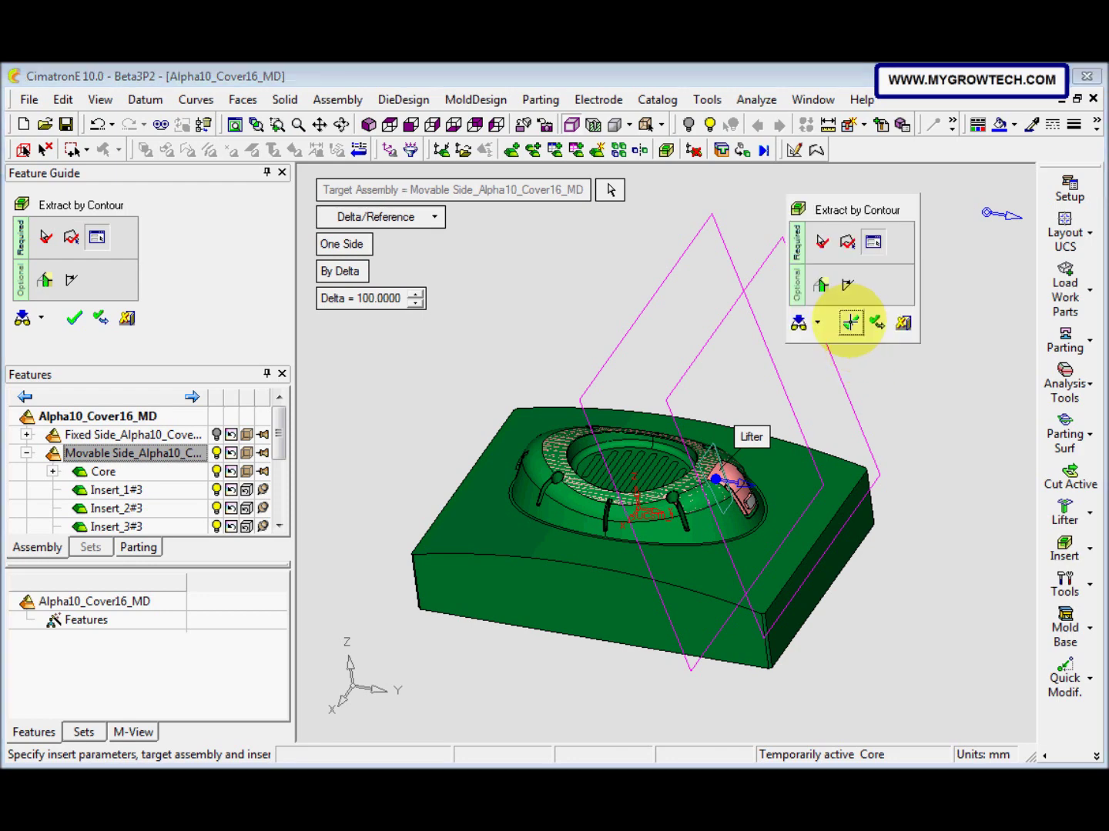
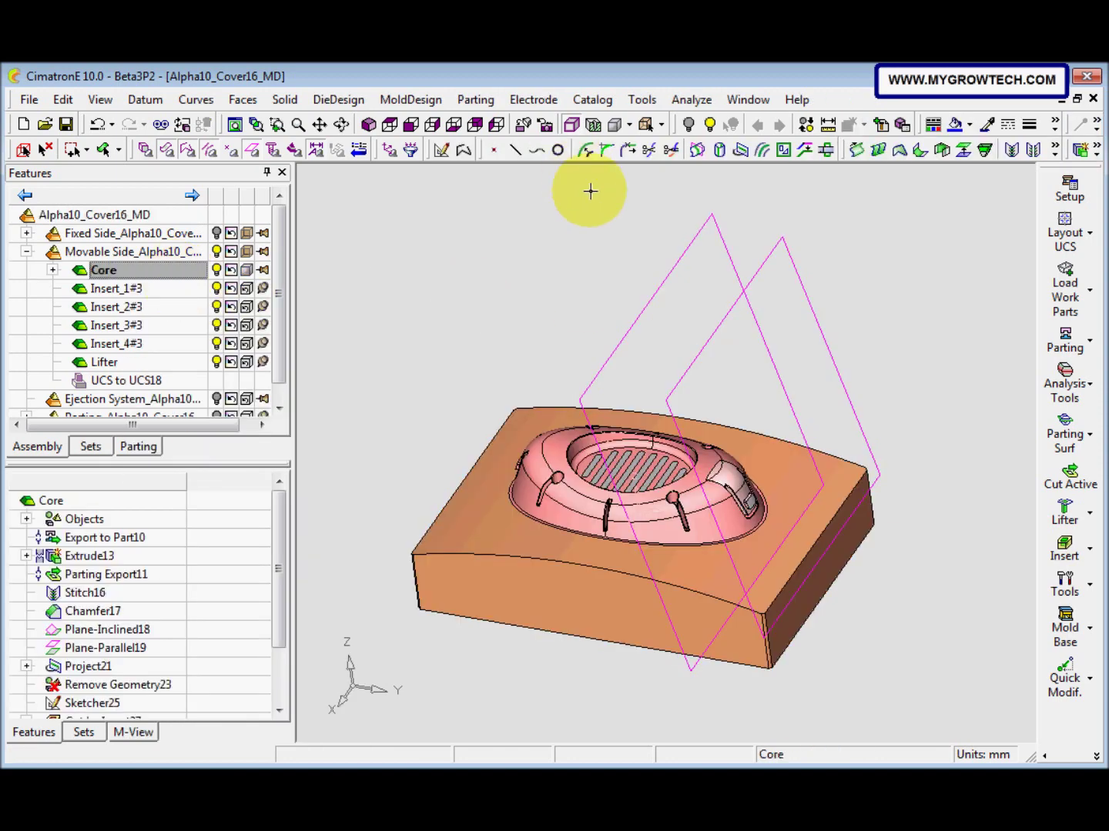
Set the inclined plane's angle A1 to 18 in the Core and update the model
left_click(762, 260)
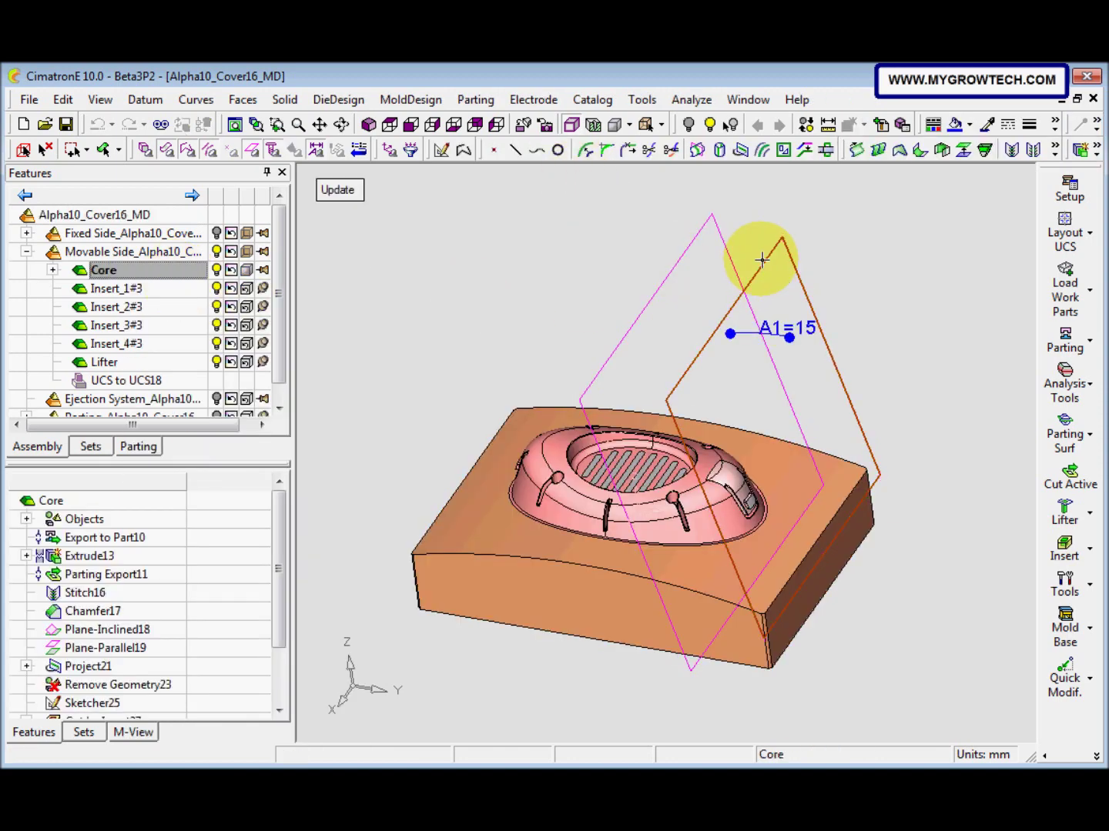
left_click(801, 335)
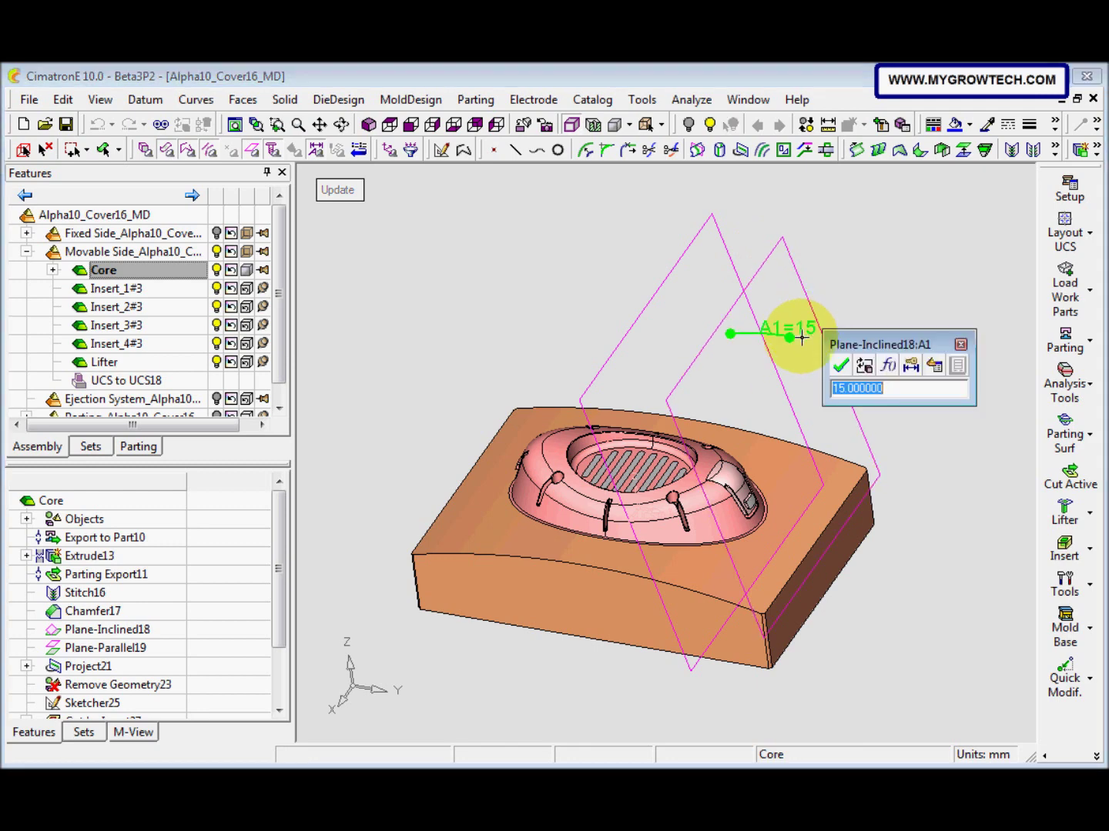
type("18")
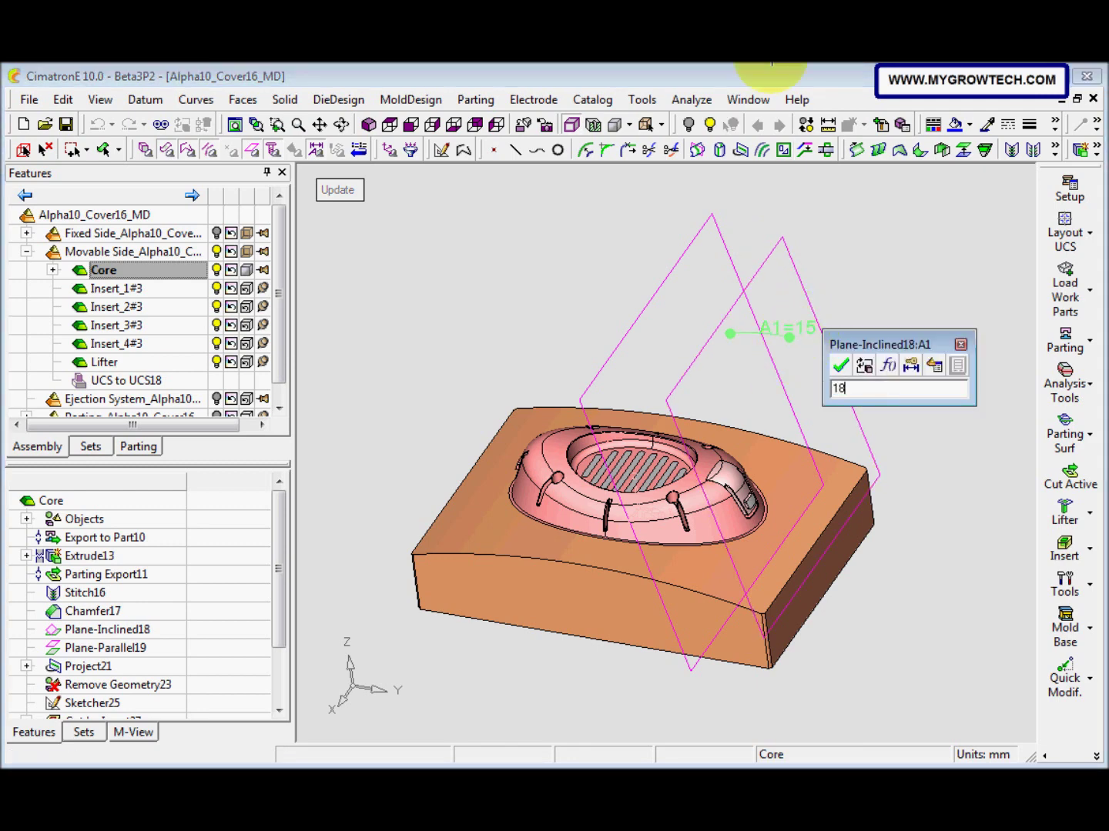
key("Return")
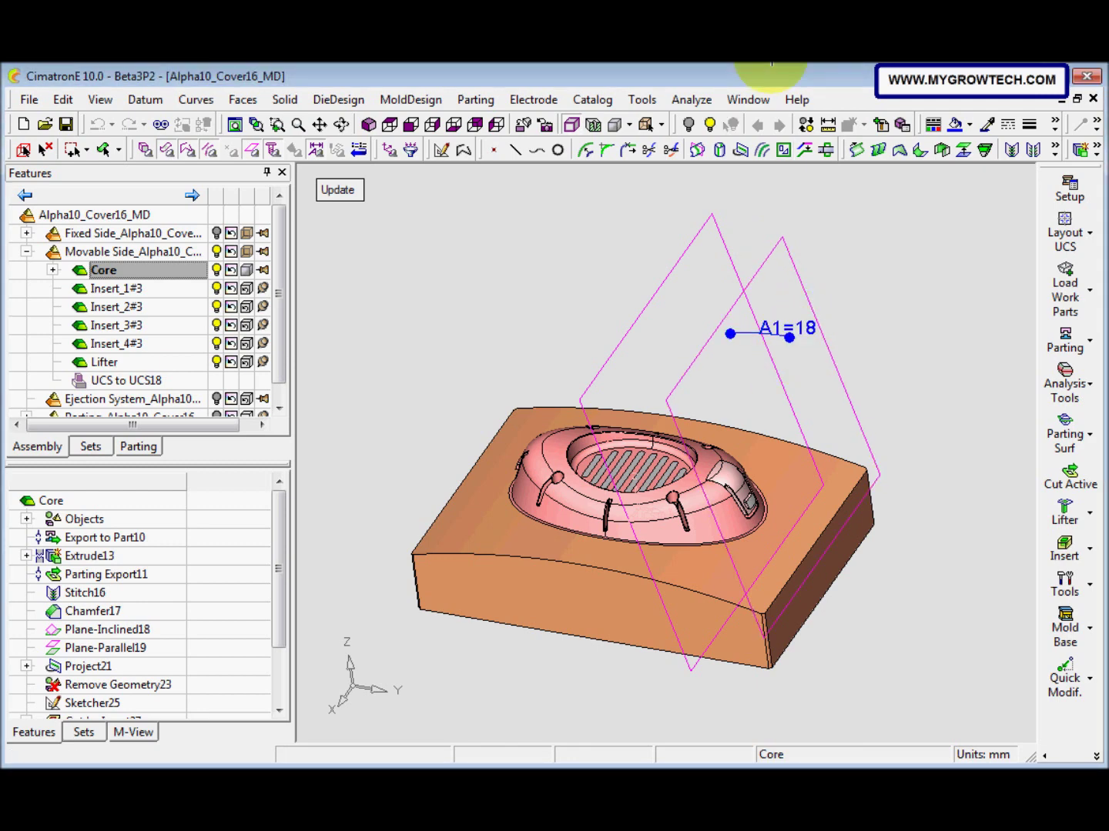
left_click(341, 190)
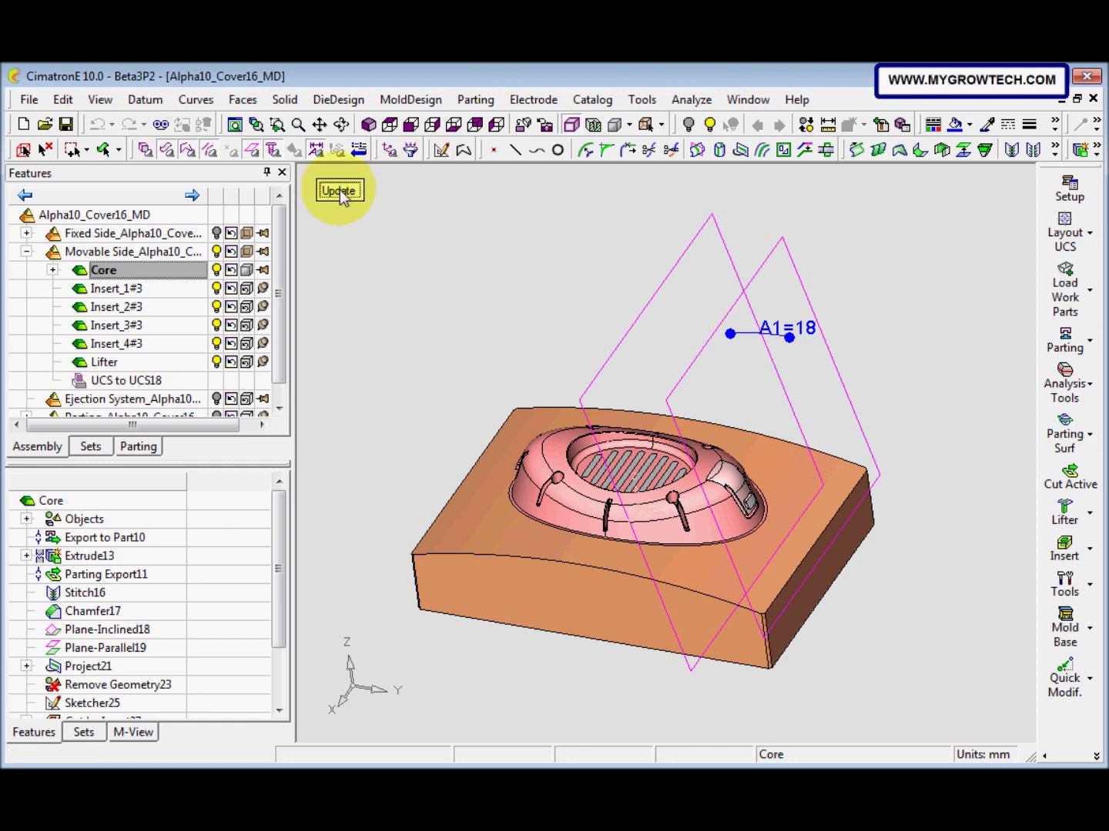
Activate the Lifter component and update its Extract By Contour feature, keeping the existing extraction parameters
mouse_move(277, 550)
left_mouse_down()
mouse_move(280, 575)
mouse_move(281, 556)
left_mouse_up()
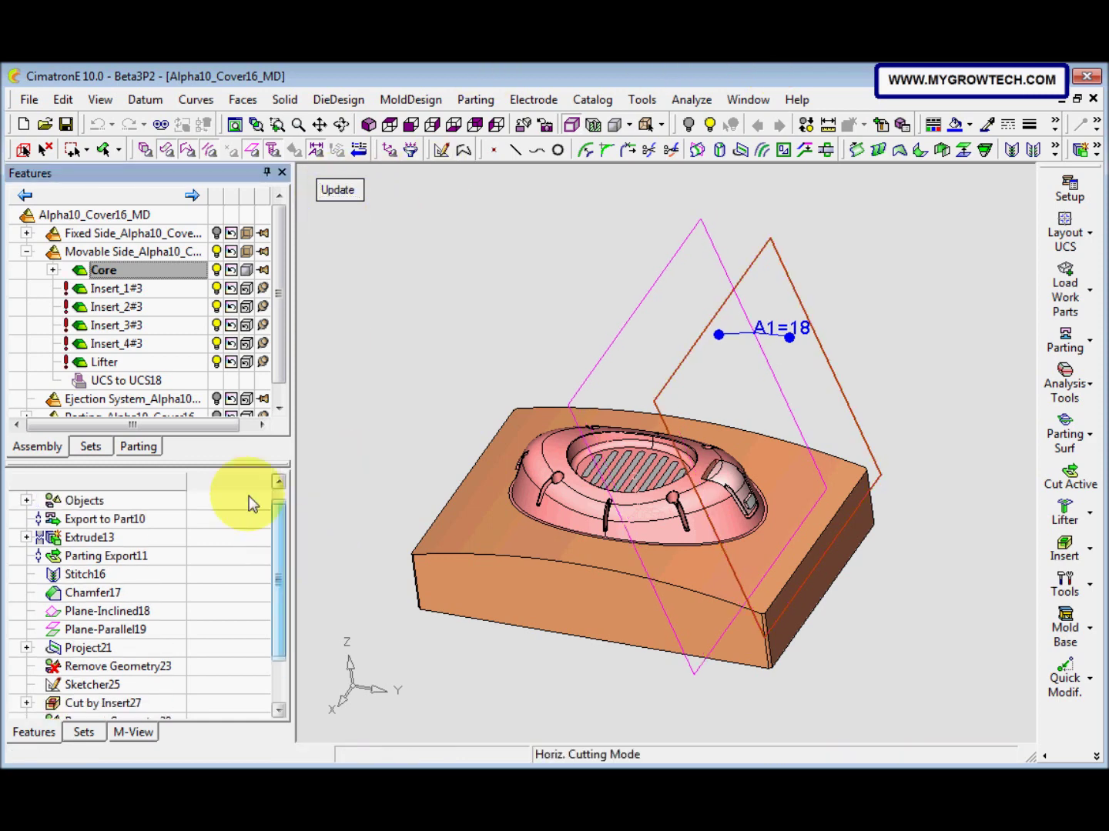
left_click(110, 368)
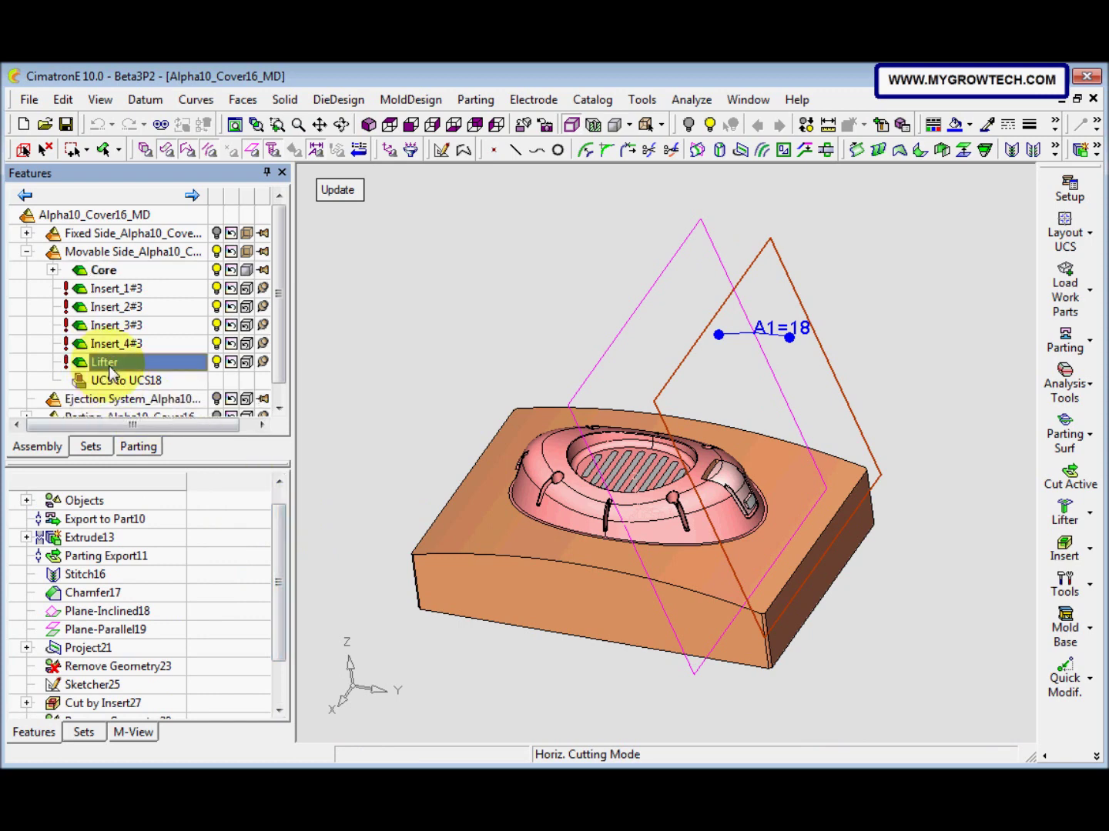
double_click(110, 370)
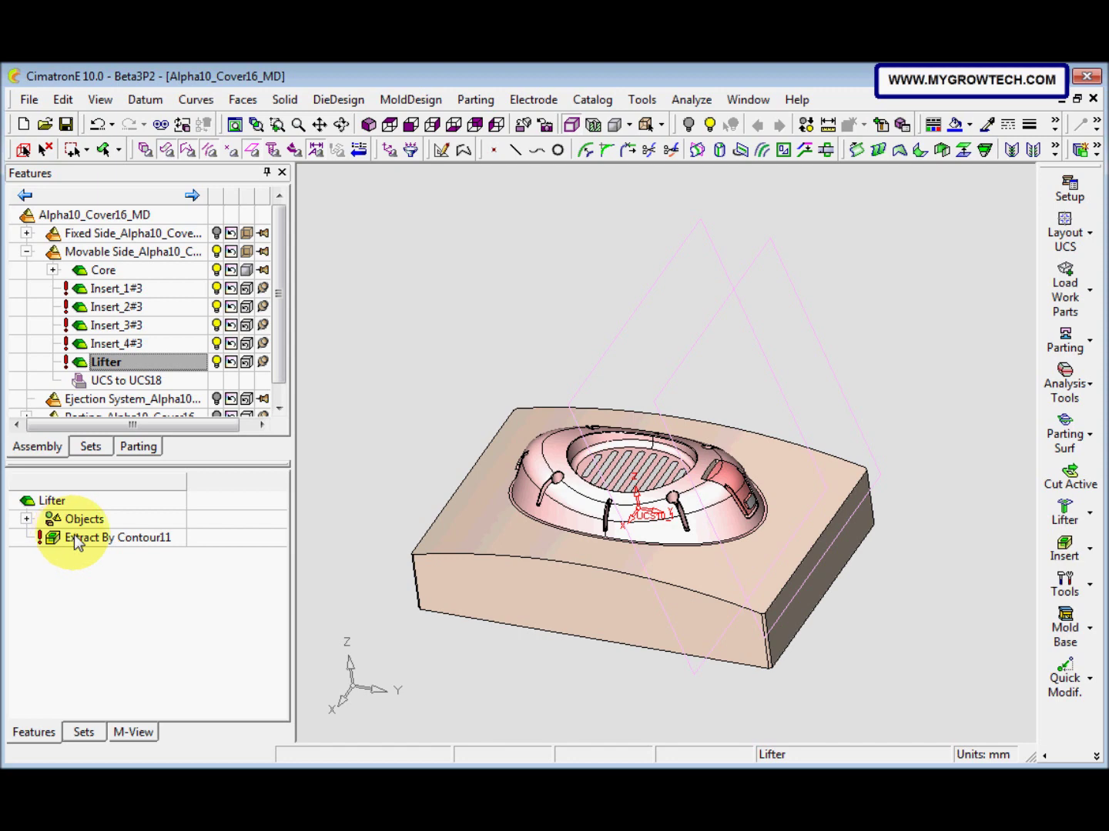
left_click(77, 538)
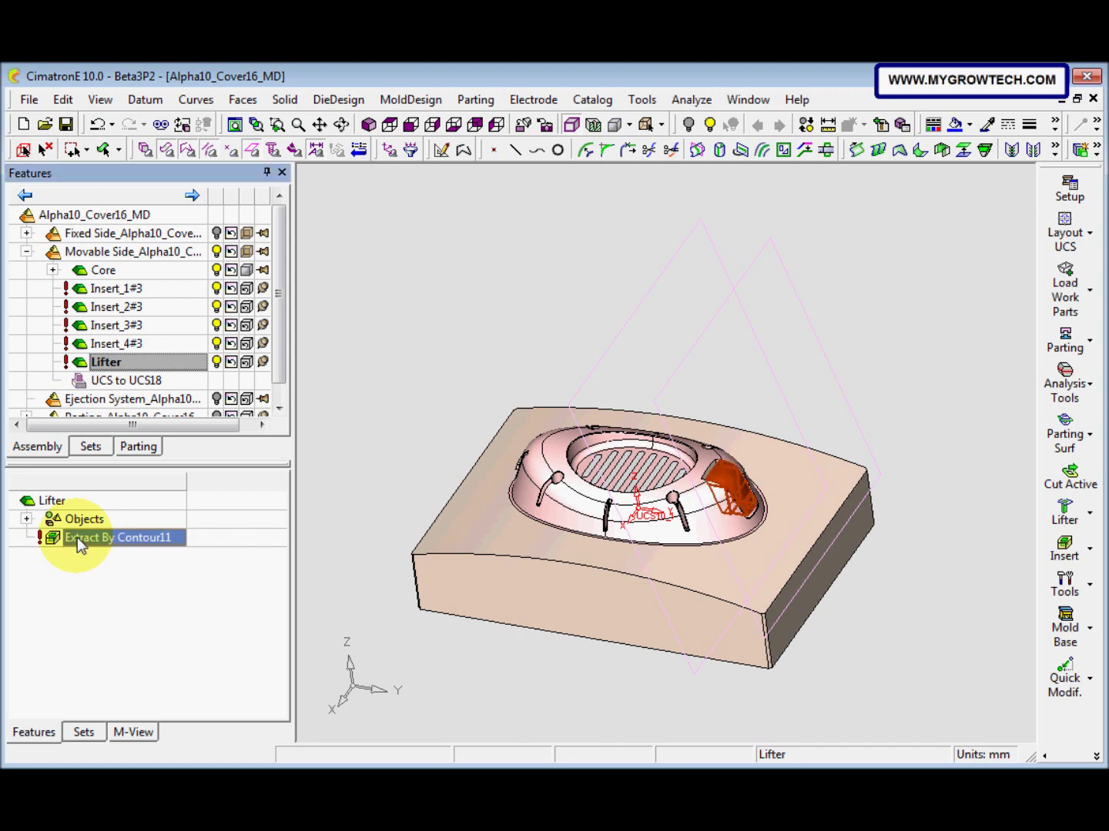
right_click(80, 541)
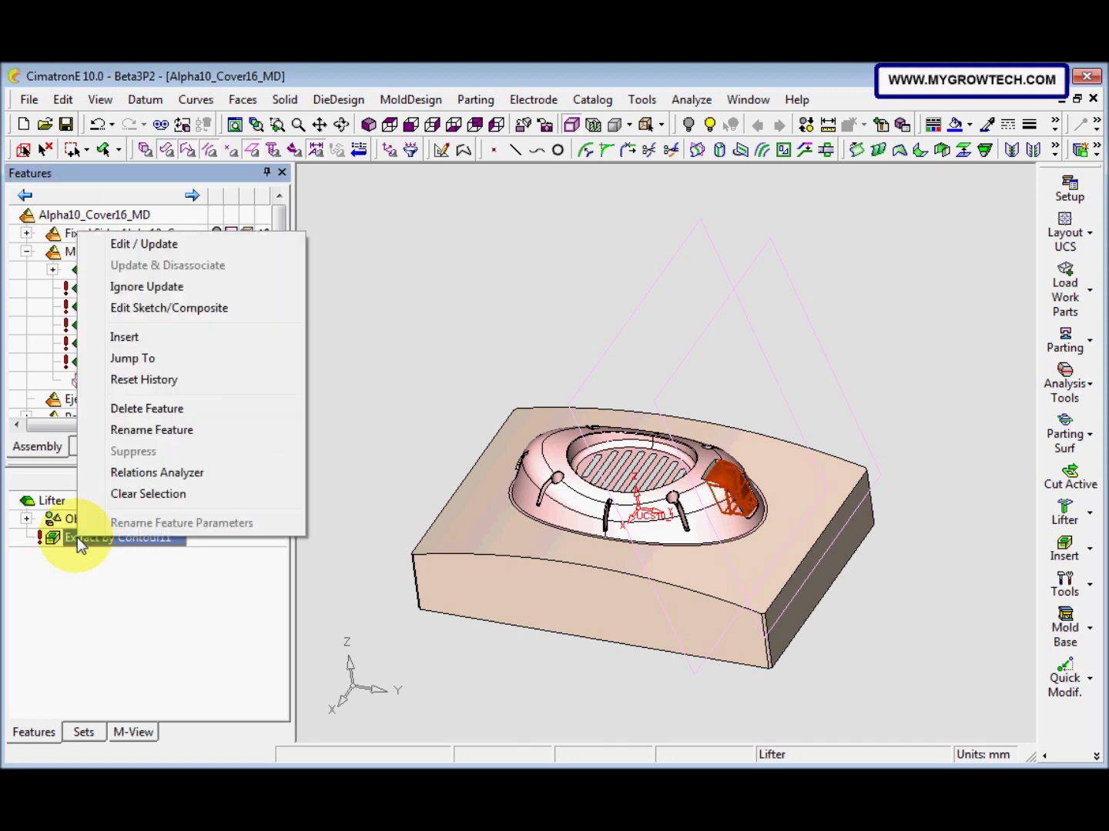
left_click(187, 244)
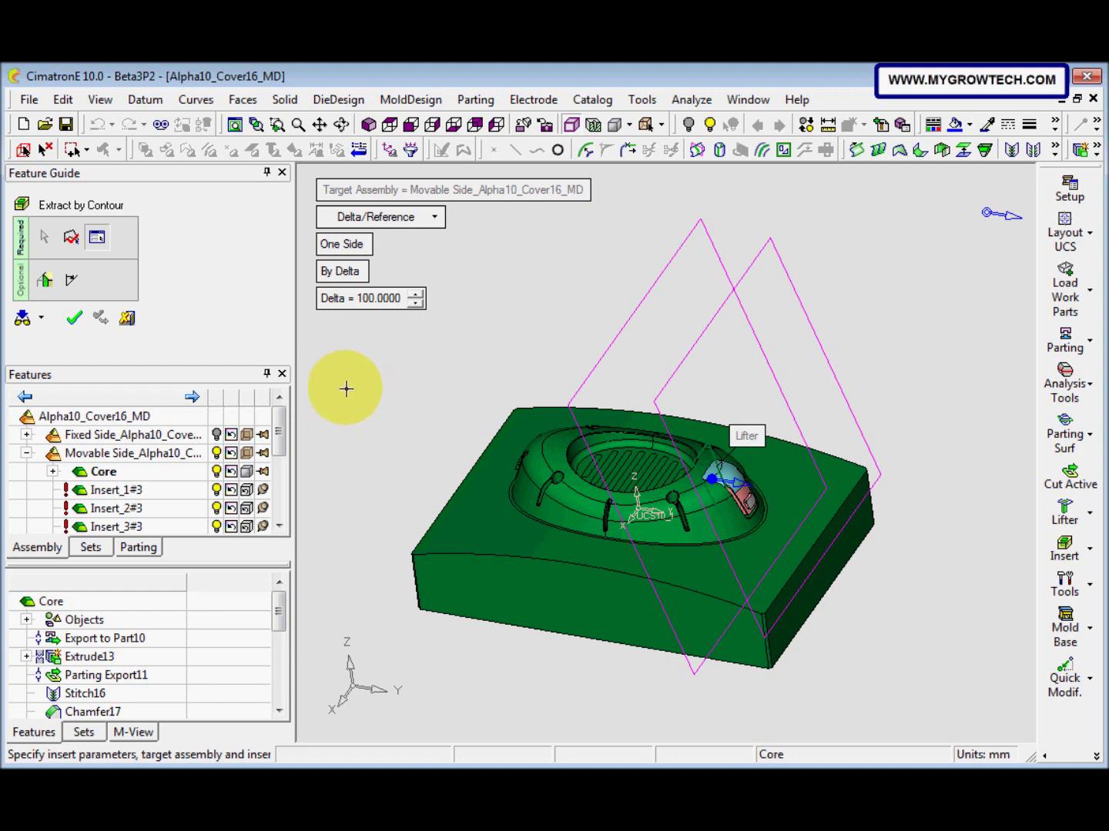
right_click(348, 391)
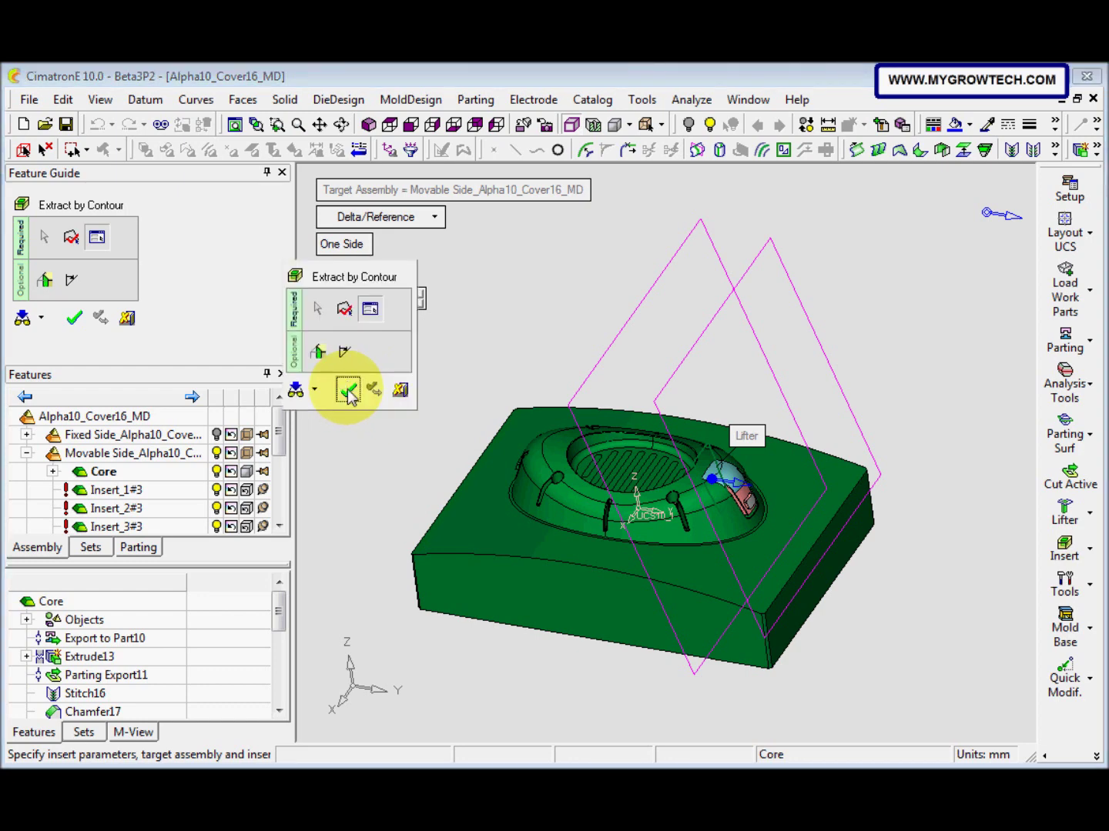
left_click(347, 390)
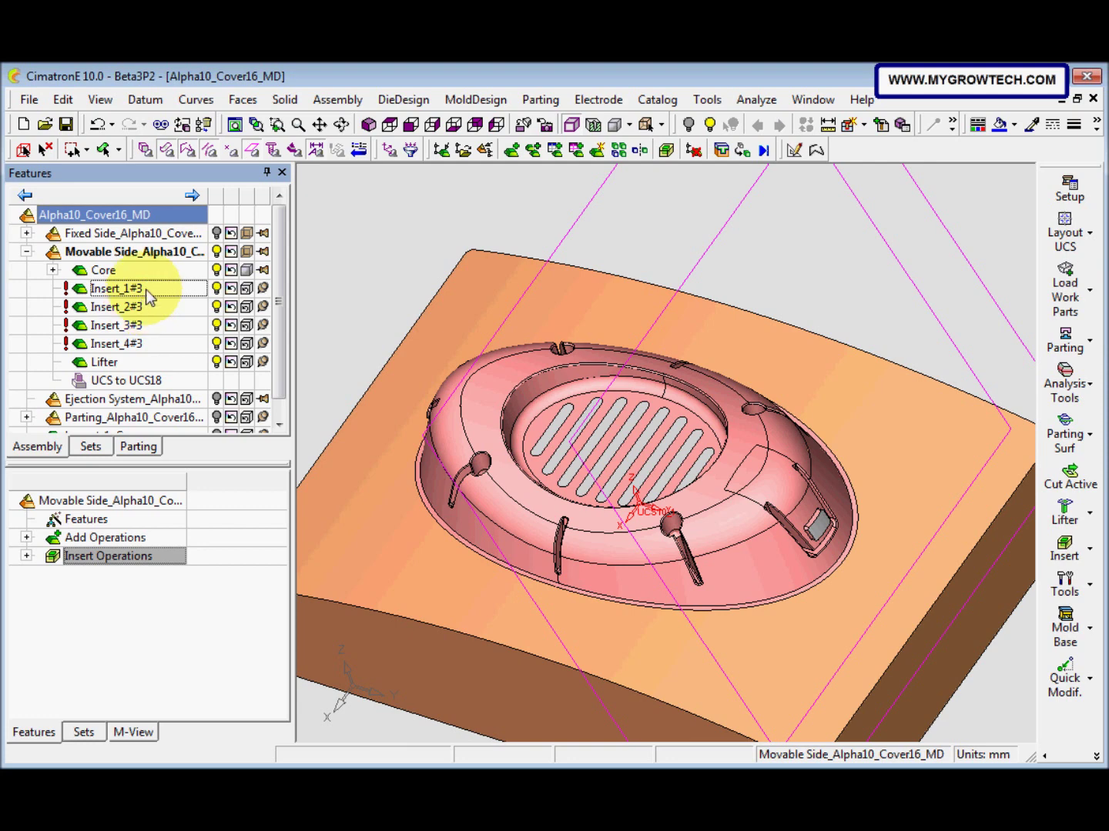
Apply Ignore Update to the four components Insert_1#3, Insert_2#3, Insert_3#3 and Insert_4#3
left_click(149, 294)
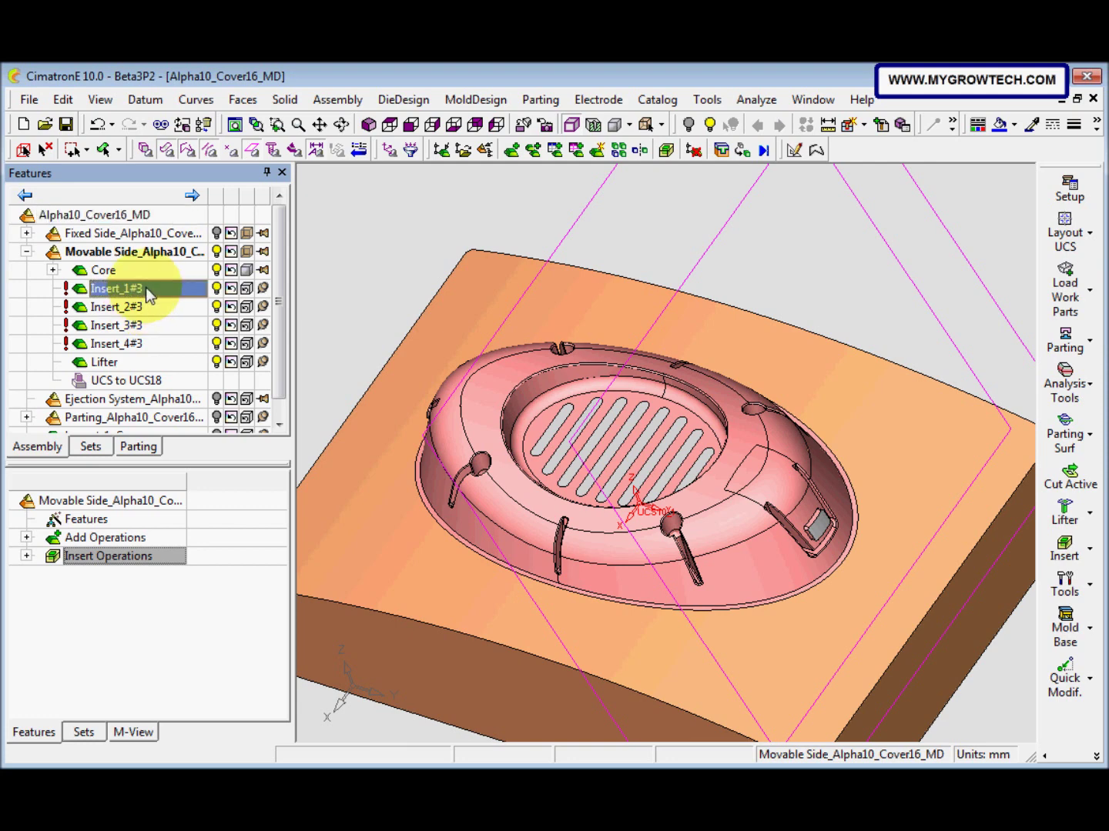
left_click(146, 309, "ctrl")
left_click(147, 328, "ctrl")
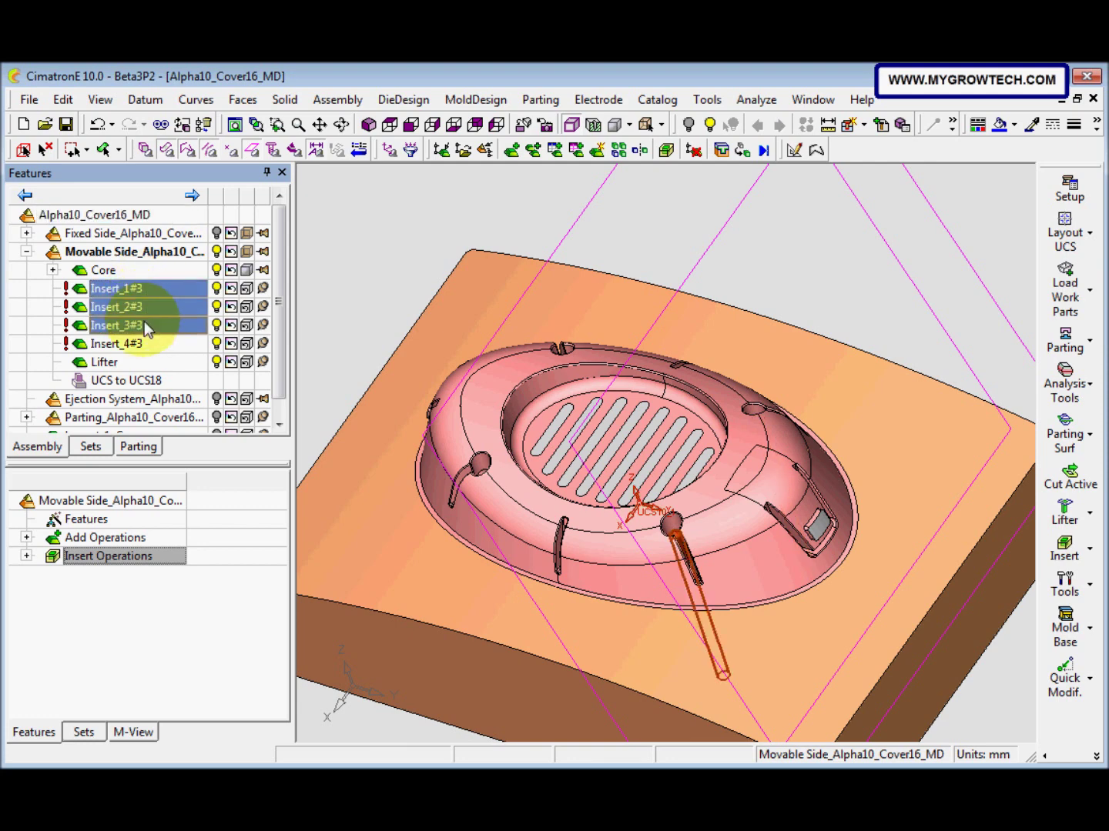
left_click(148, 346, "ctrl")
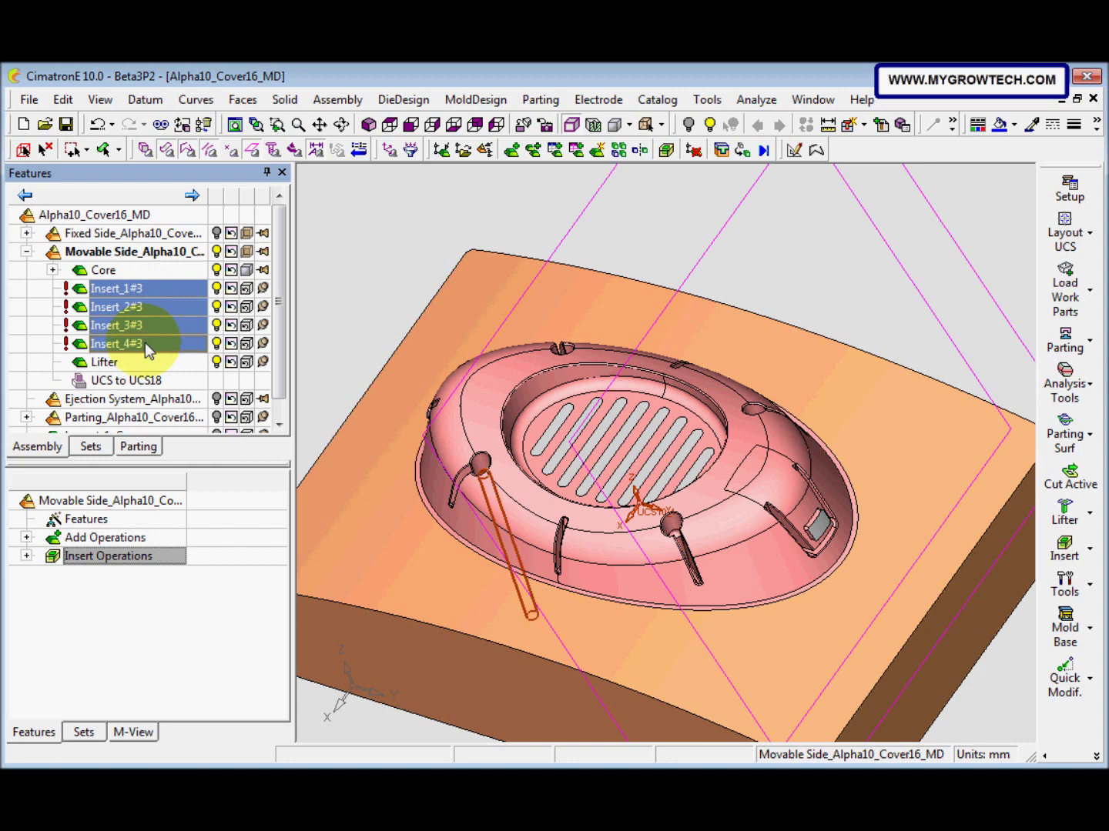
right_click(157, 295)
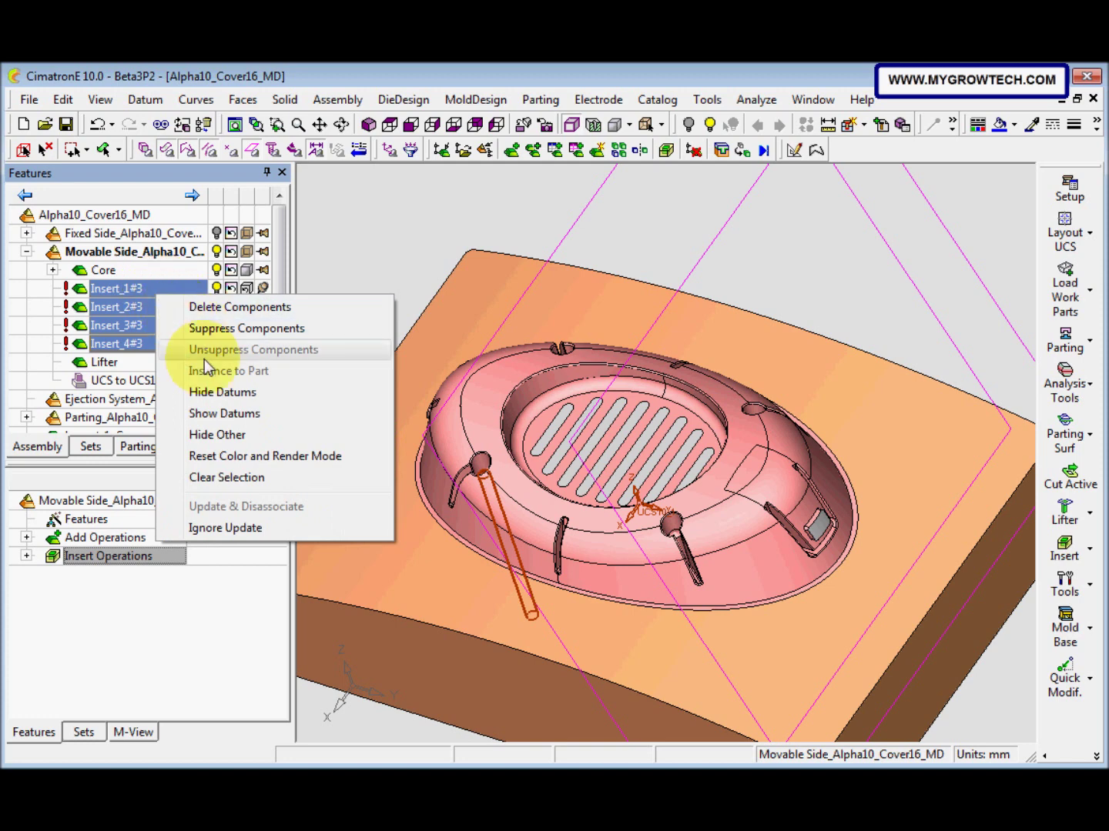
left_click(229, 529)
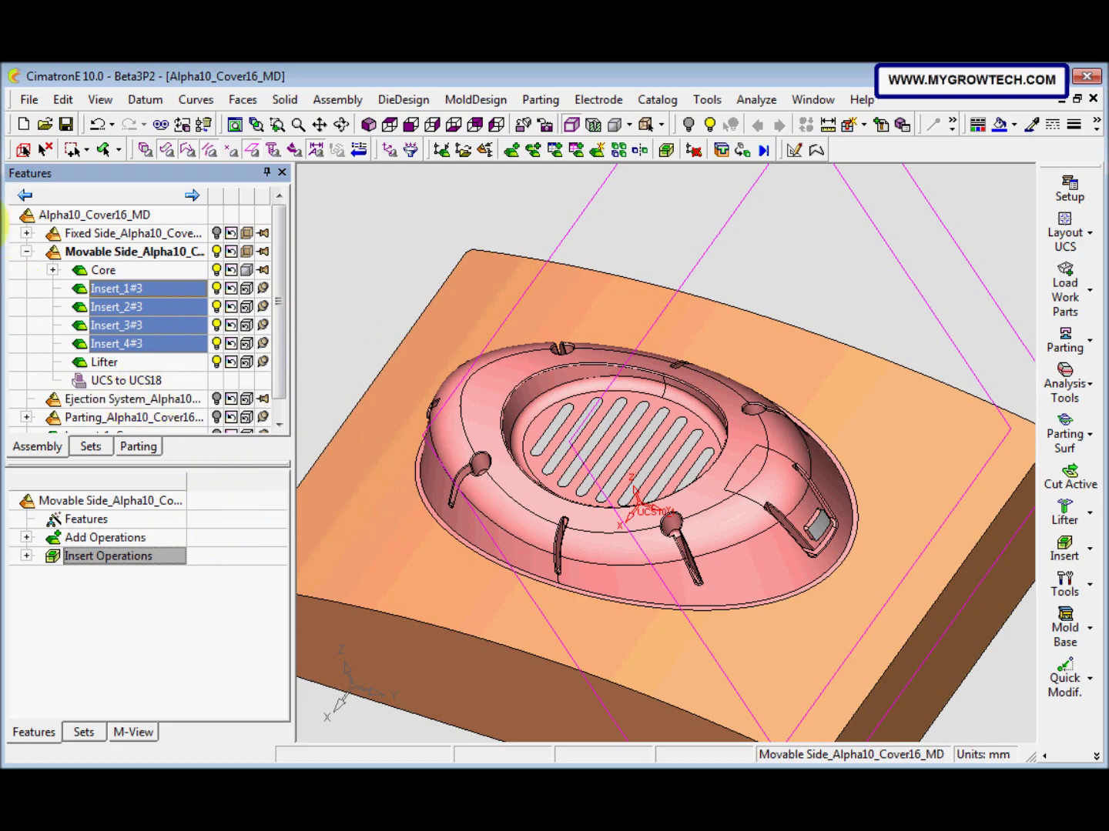